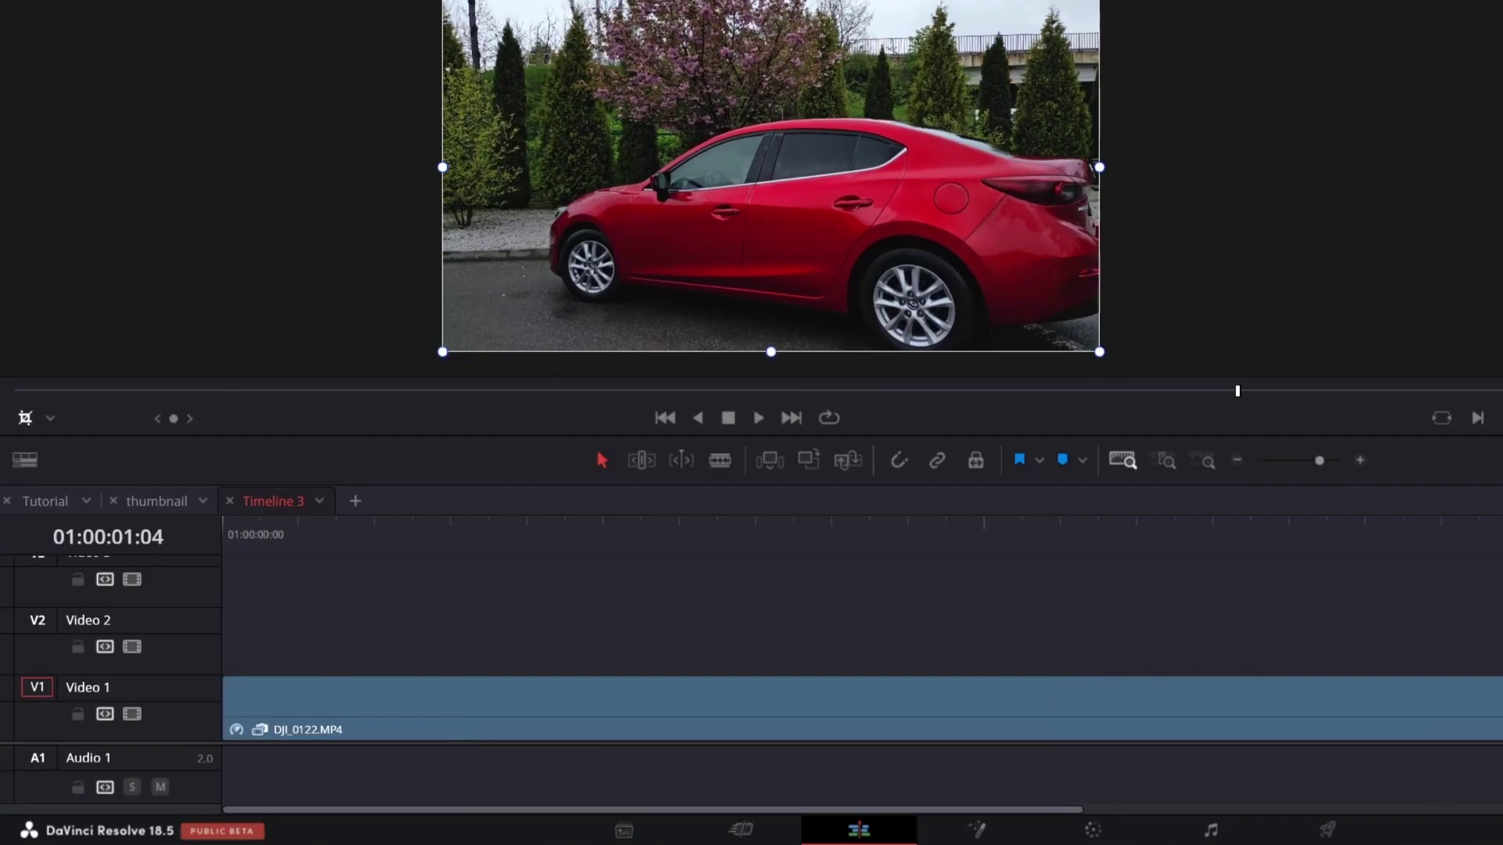
Switch to the Color page and add a serial node after node 01 in the node graph.
left_click(1094, 828)
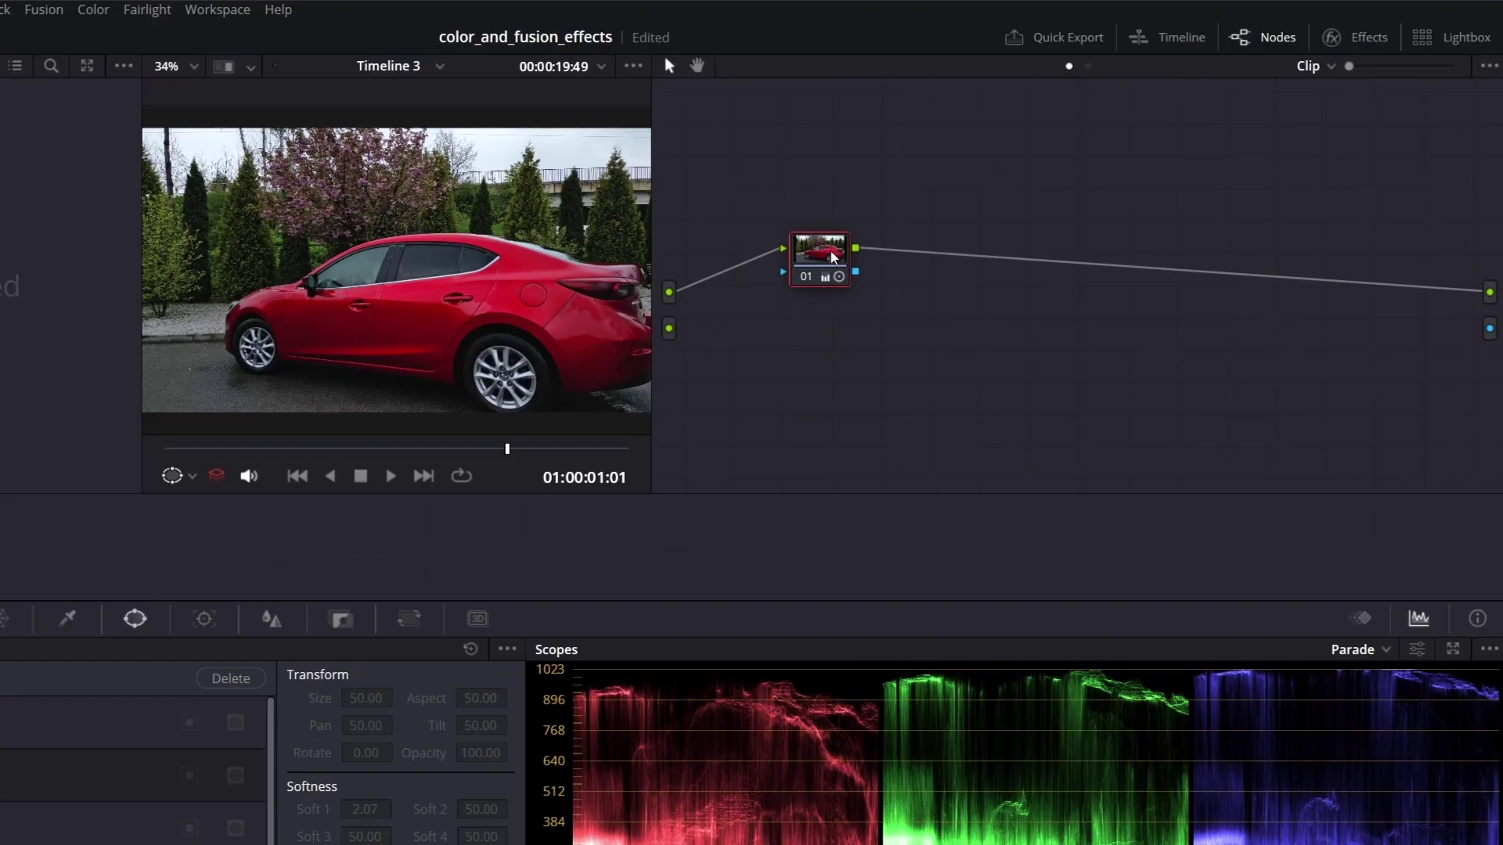
left_click(1273, 41)
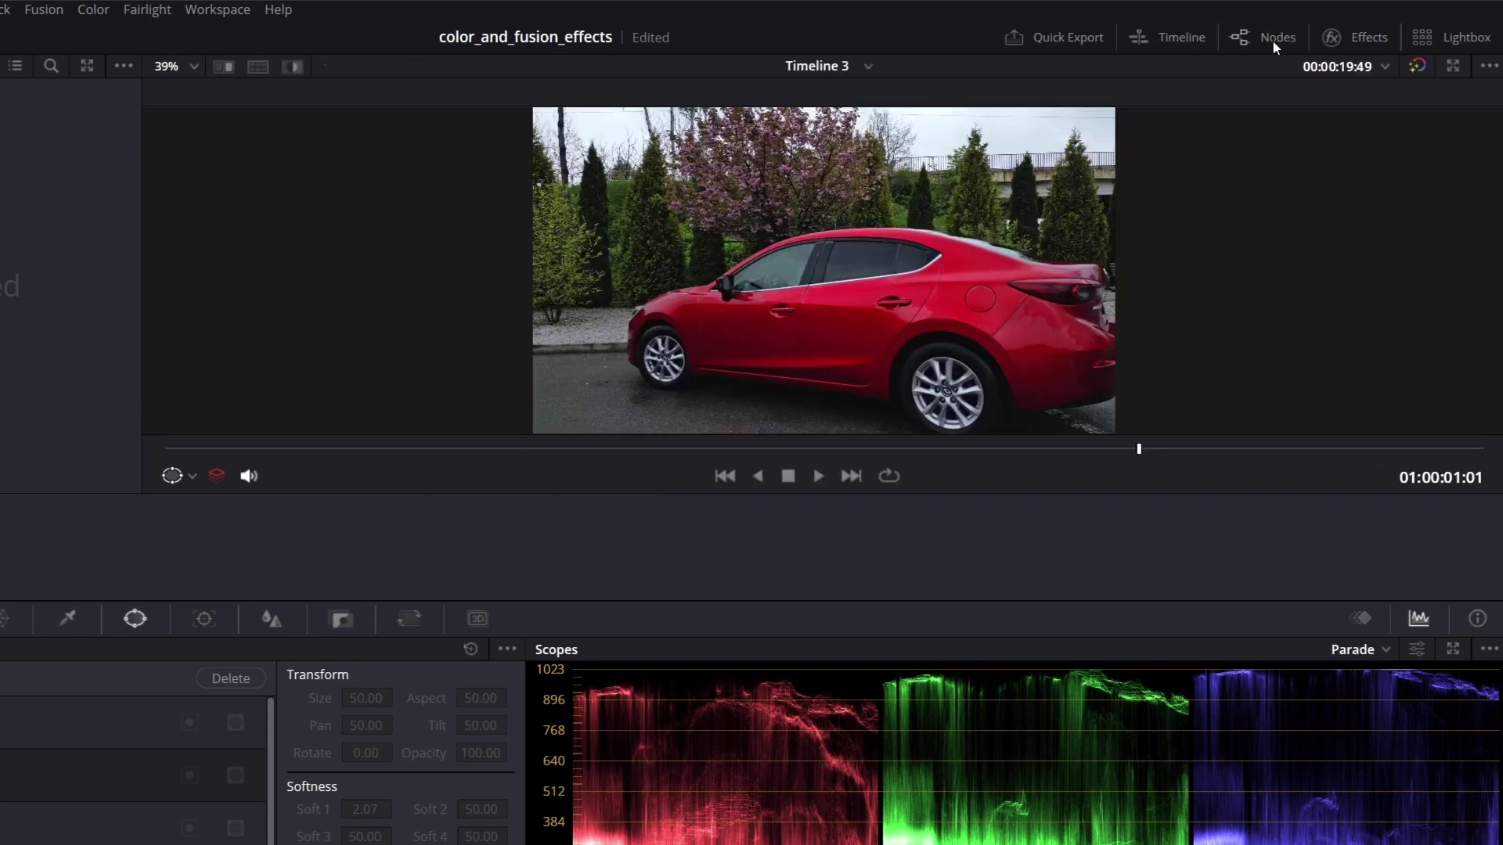
left_click(1273, 40)
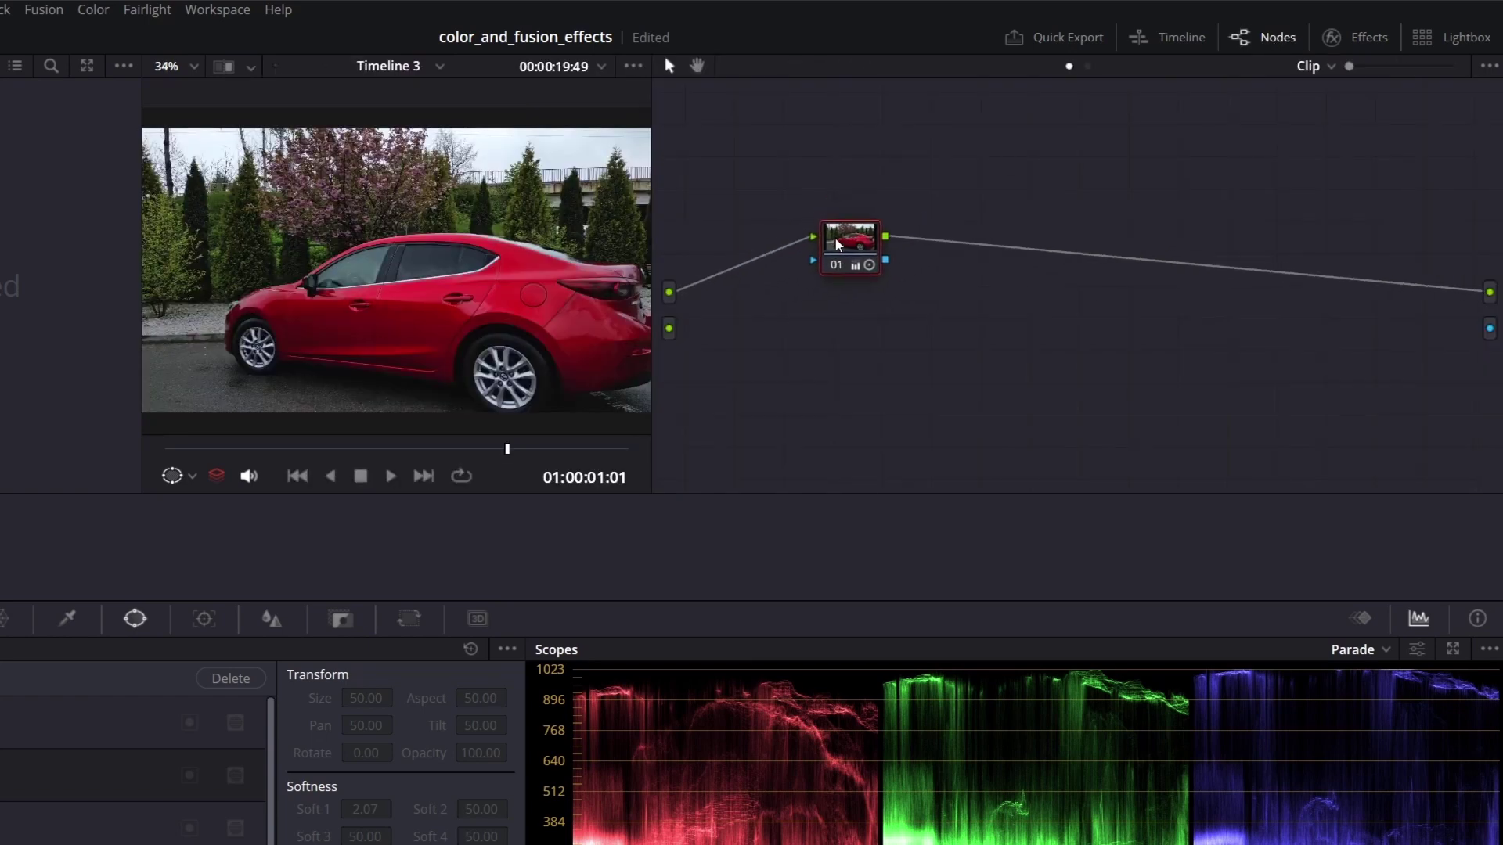
key("alt+s")
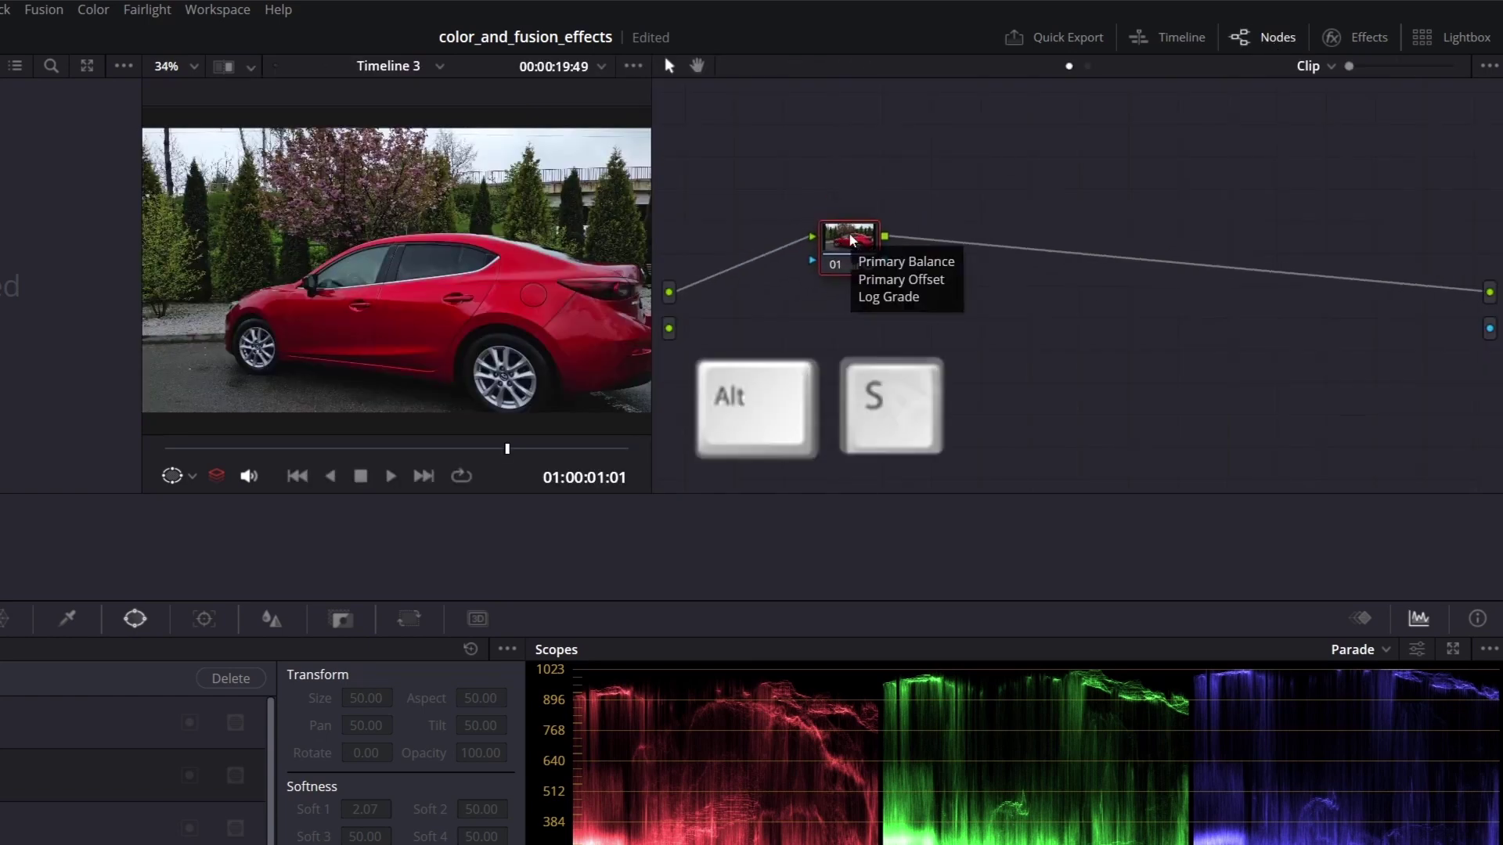
left_click_drag(959, 236, 987, 242)
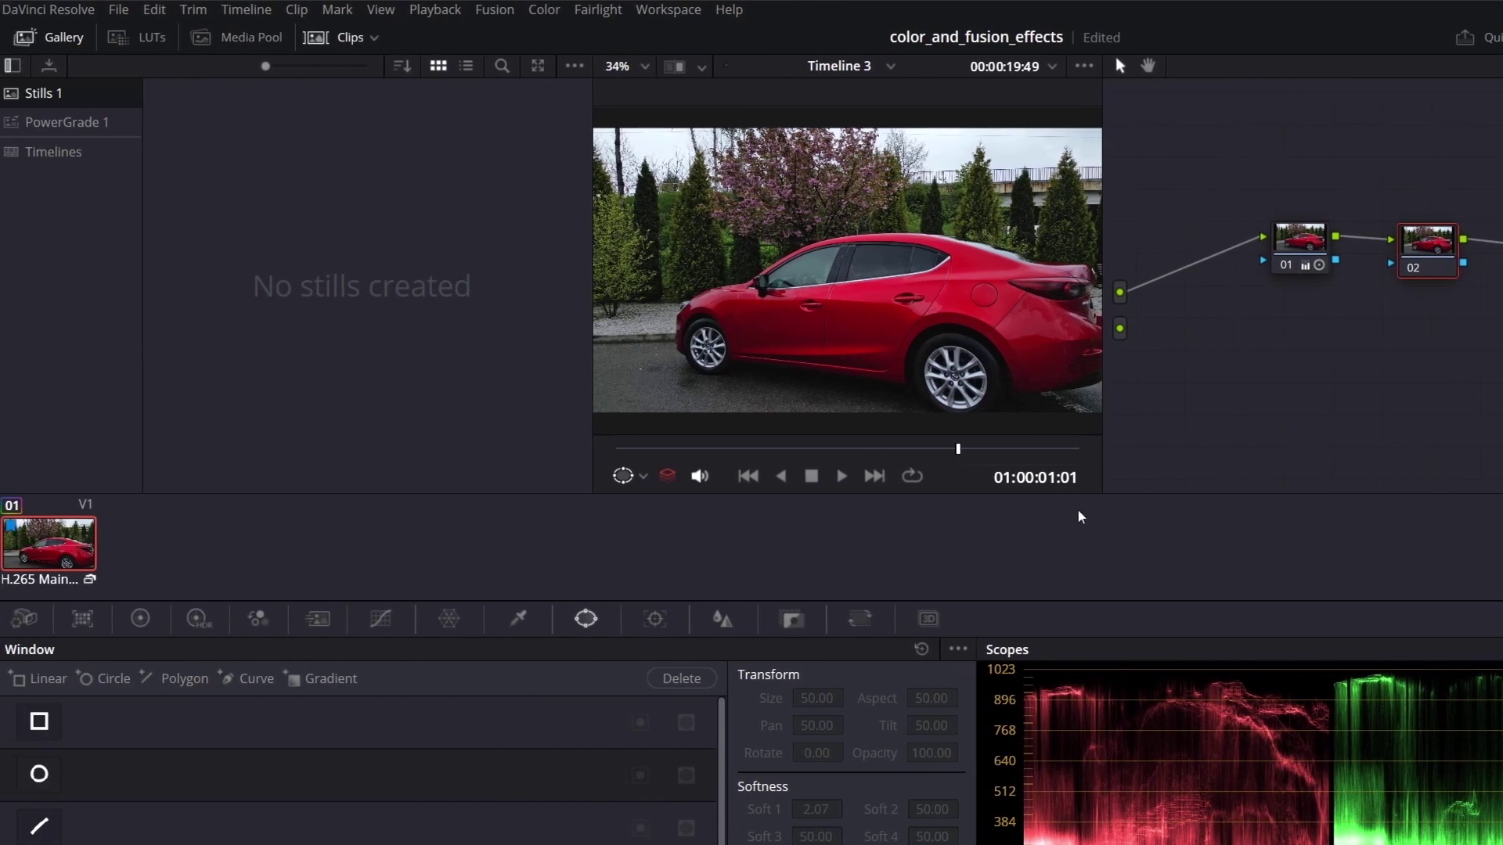
Hide the clip thumbnails and the gallery, and widen the viewer area beside the node graph.
left_click(344, 38)
left_click(54, 36)
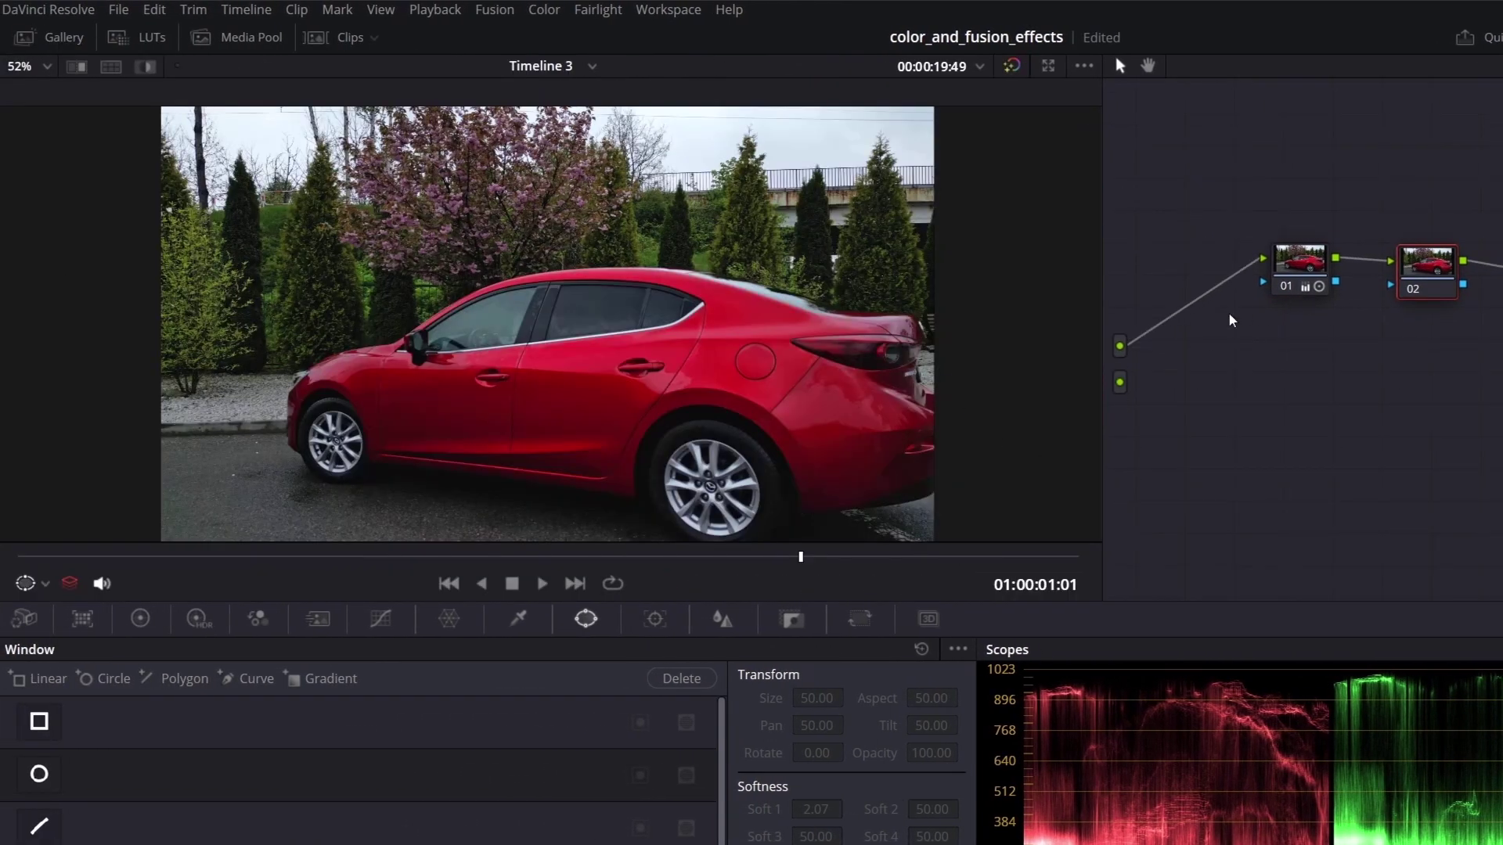
left_click_drag(1103, 443, 1473, 522)
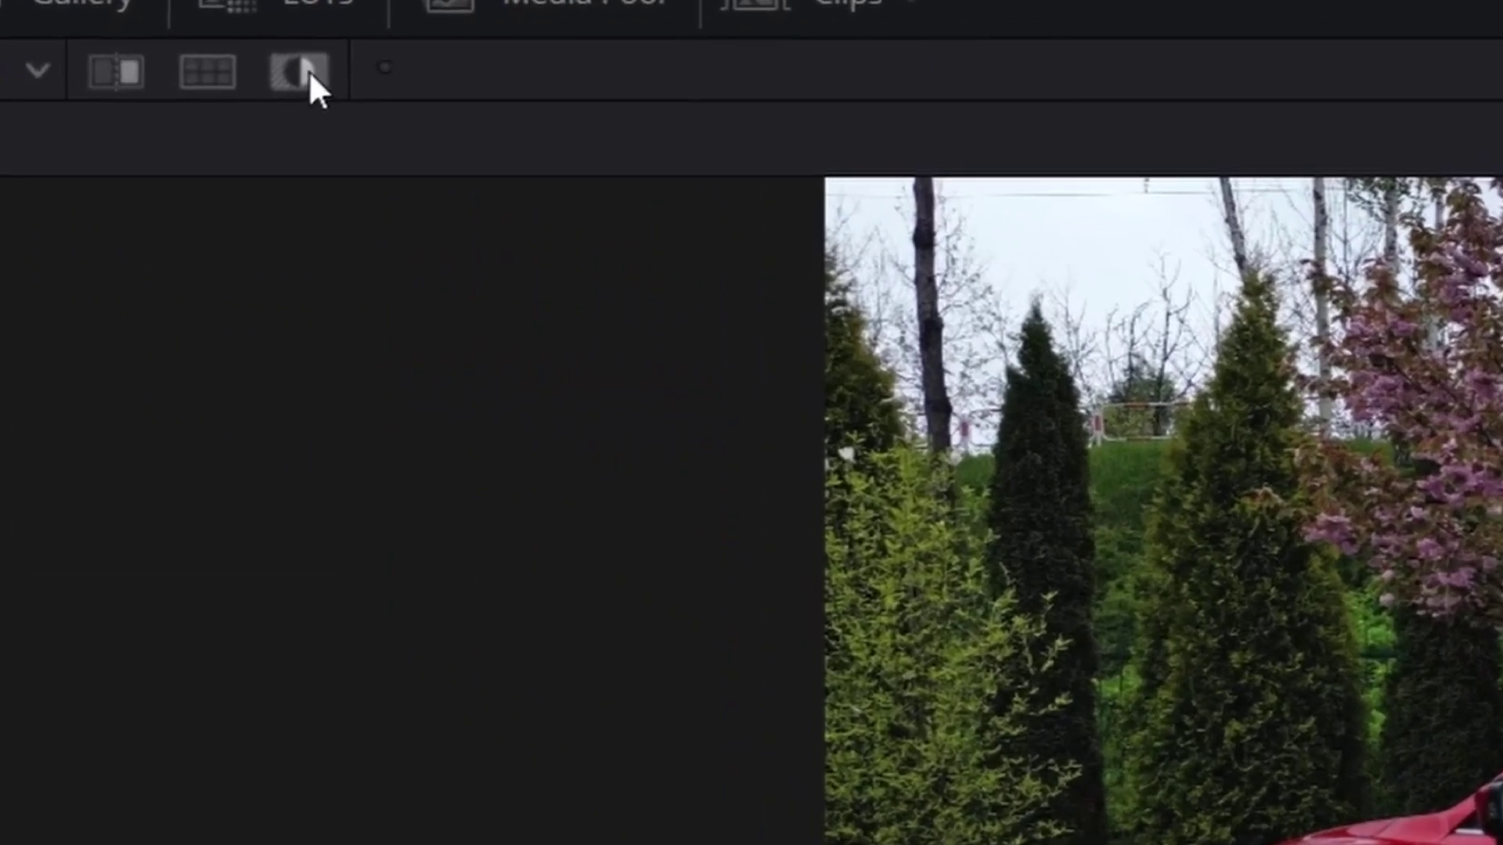
Turn on Highlight and sample the car's red bodywork with the Qualifier, adding the missing areas to the selection on node 02.
left_click(320, 72)
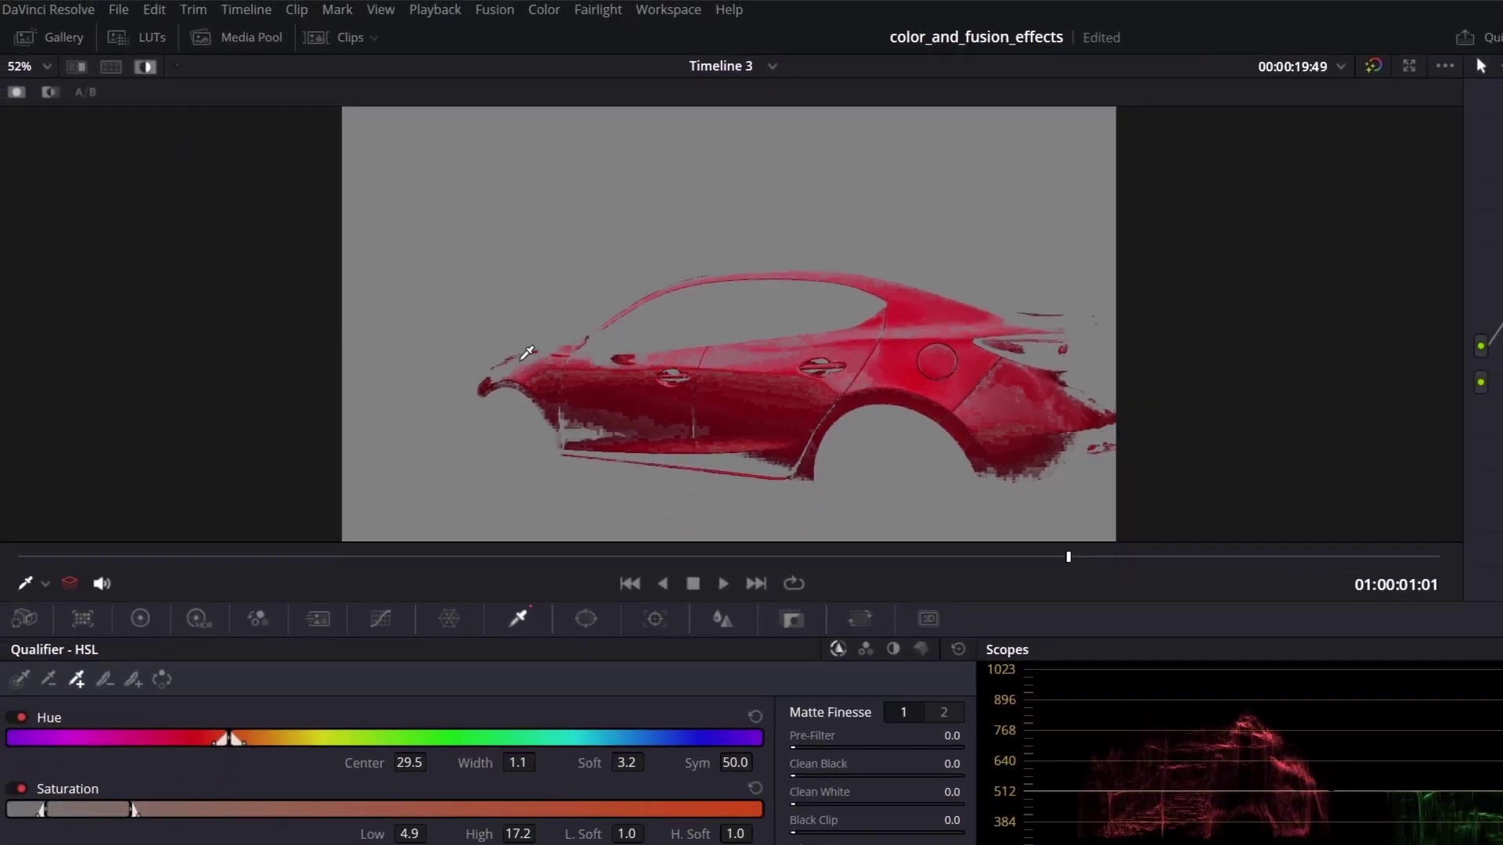
left_click(520, 359)
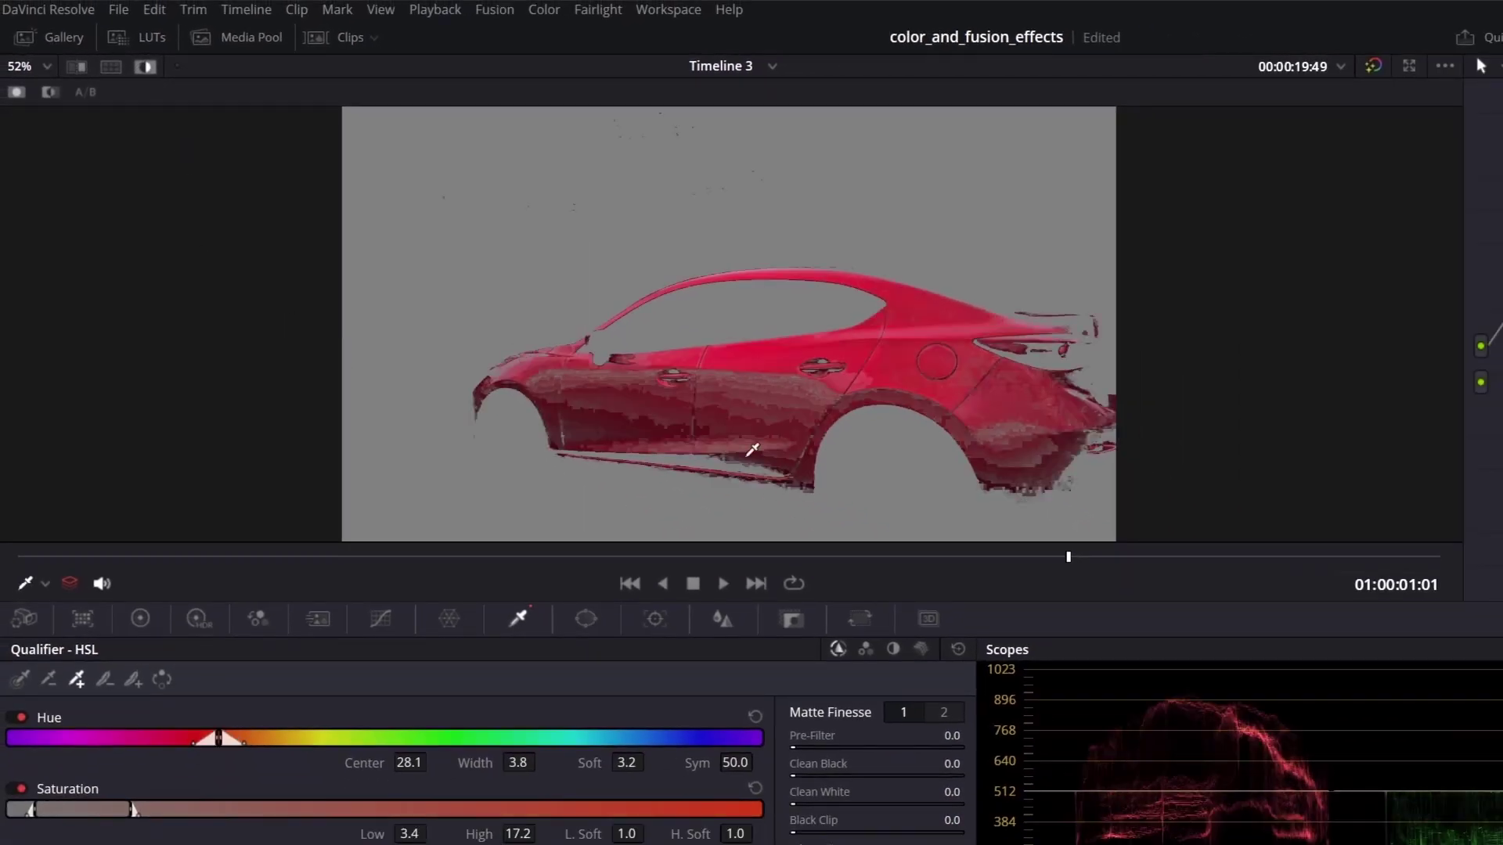
left_click(705, 468)
mouse_move(1056, 323)
left_mouse_down()
mouse_move(1087, 328)
mouse_move(1057, 477)
mouse_move(1023, 426)
mouse_move(1006, 439)
mouse_move(802, 400)
left_mouse_up()
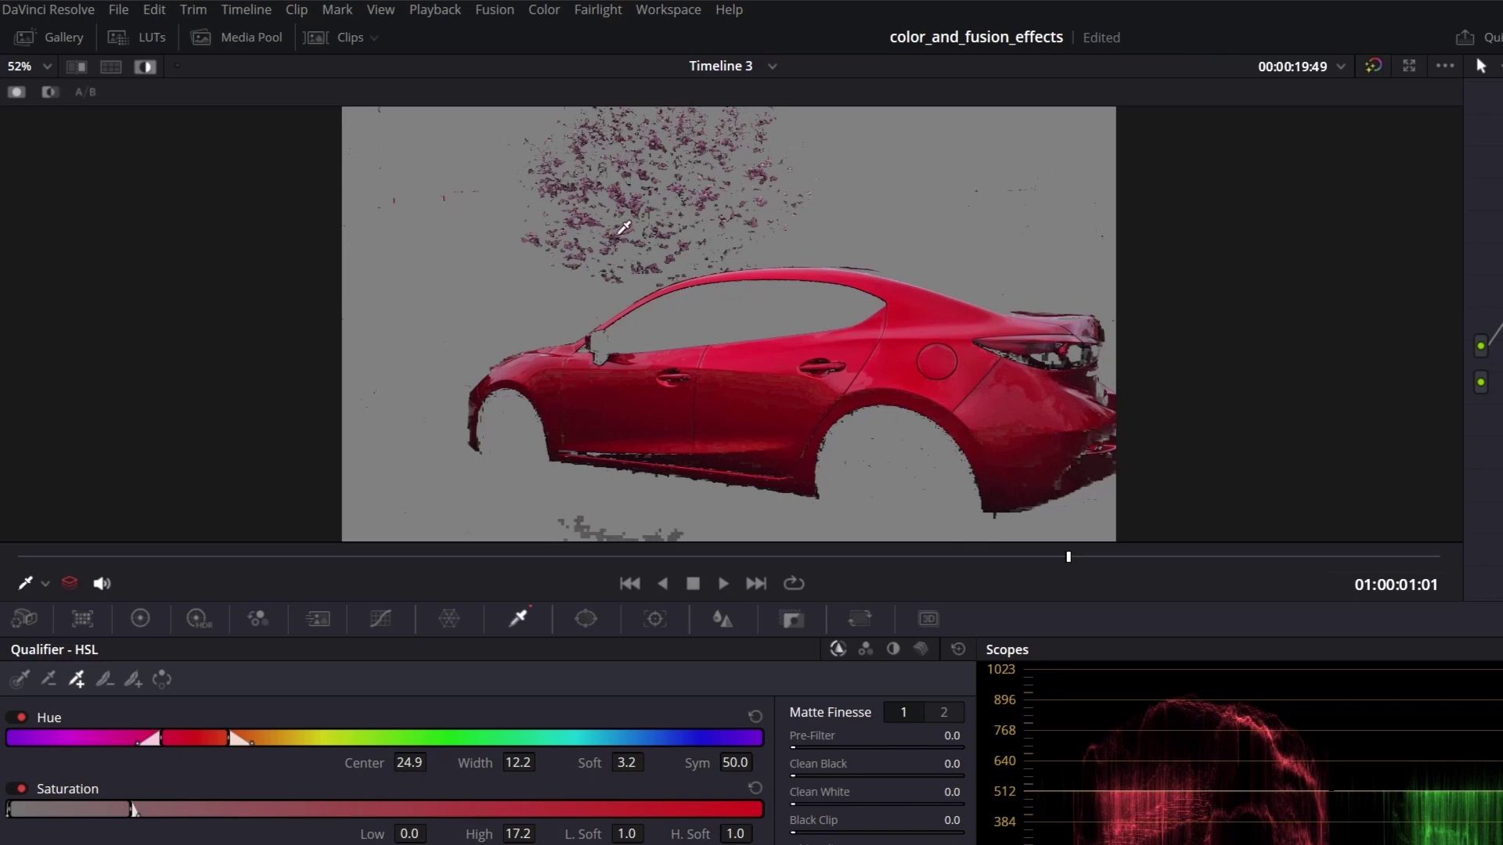
Draw a curve window around the whole car to exclude the background, and track it forward and reverse.
left_click(586, 619)
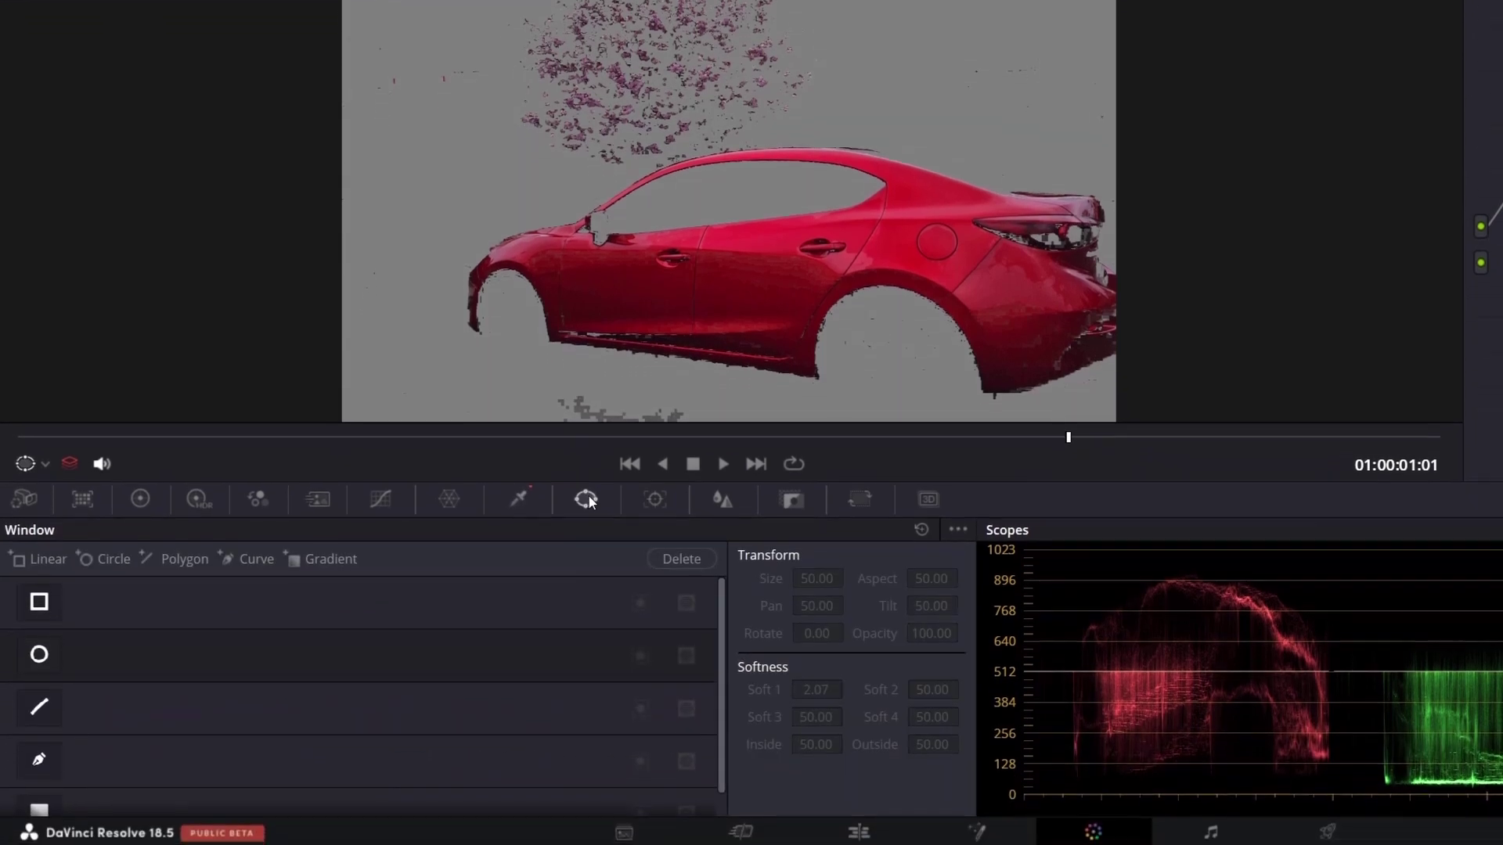
left_click(41, 756)
left_click(471, 333)
left_click(746, 374)
left_click(993, 397)
left_click(1086, 373)
left_click(1125, 346)
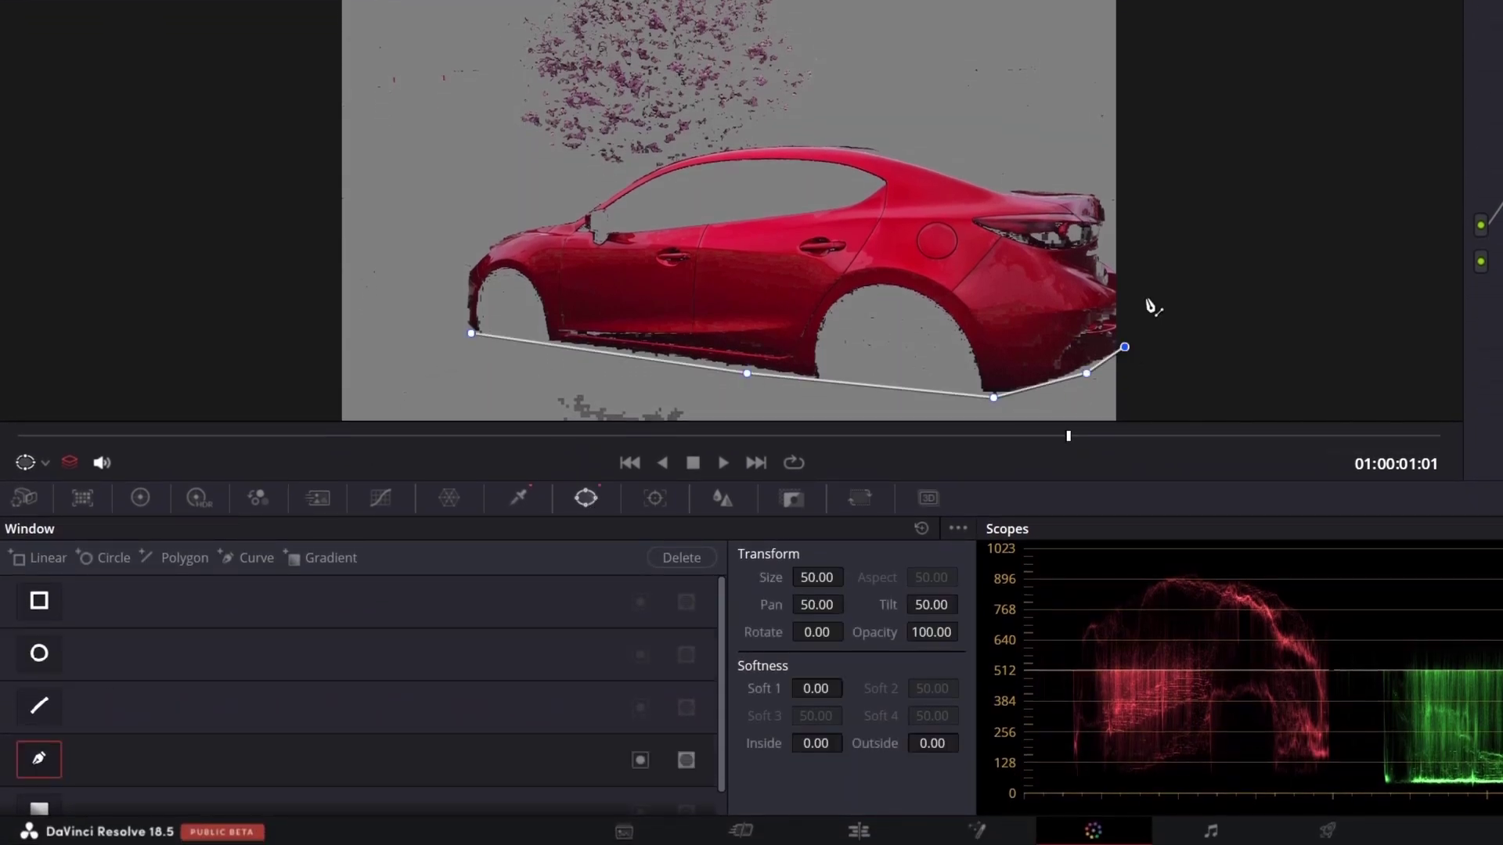
left_click(1148, 293)
left_click(1137, 236)
left_click(1113, 187)
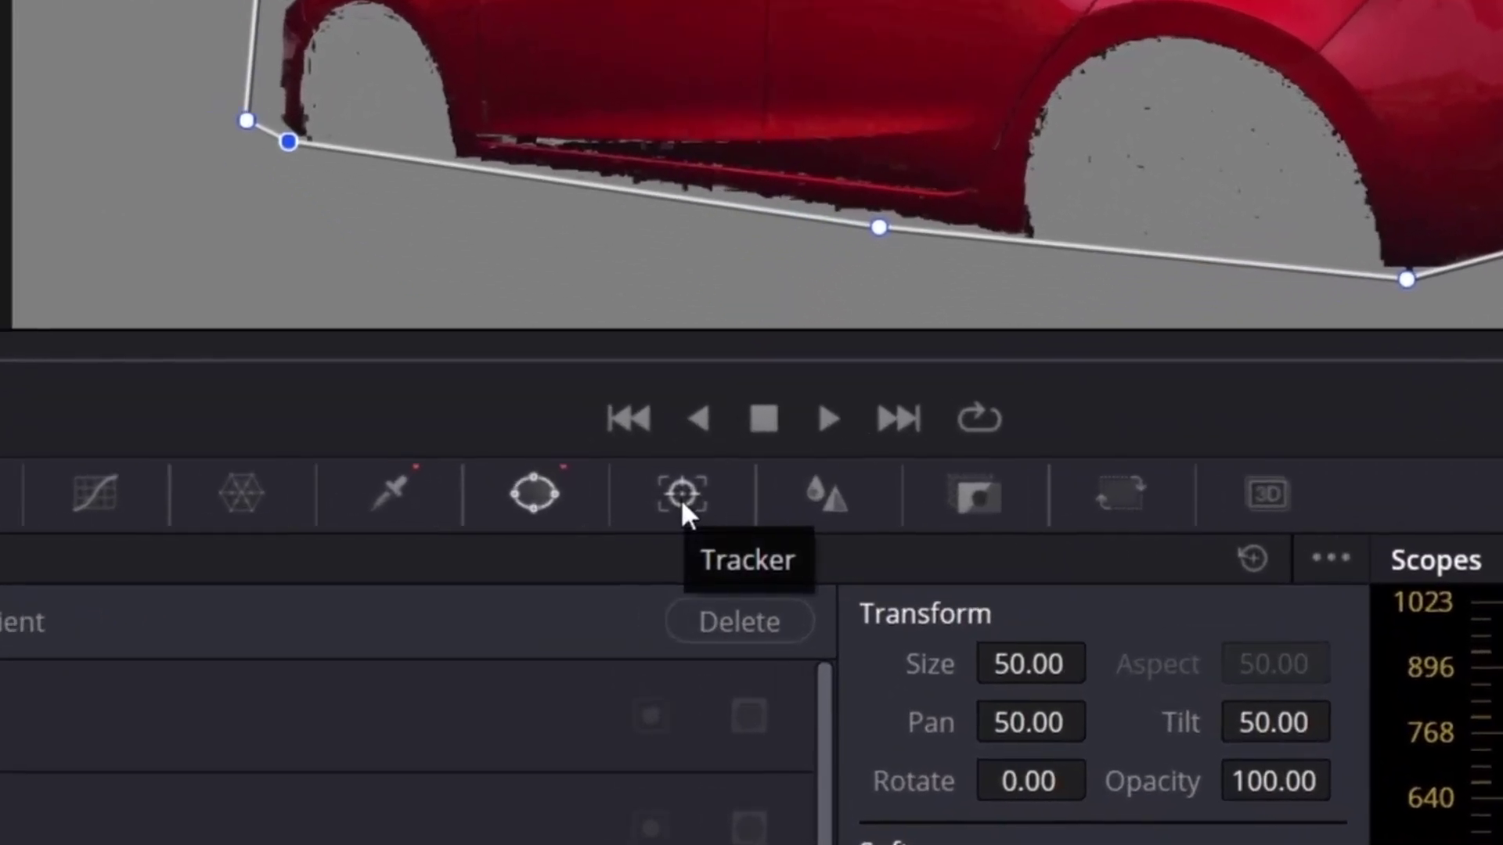
left_click(654, 497)
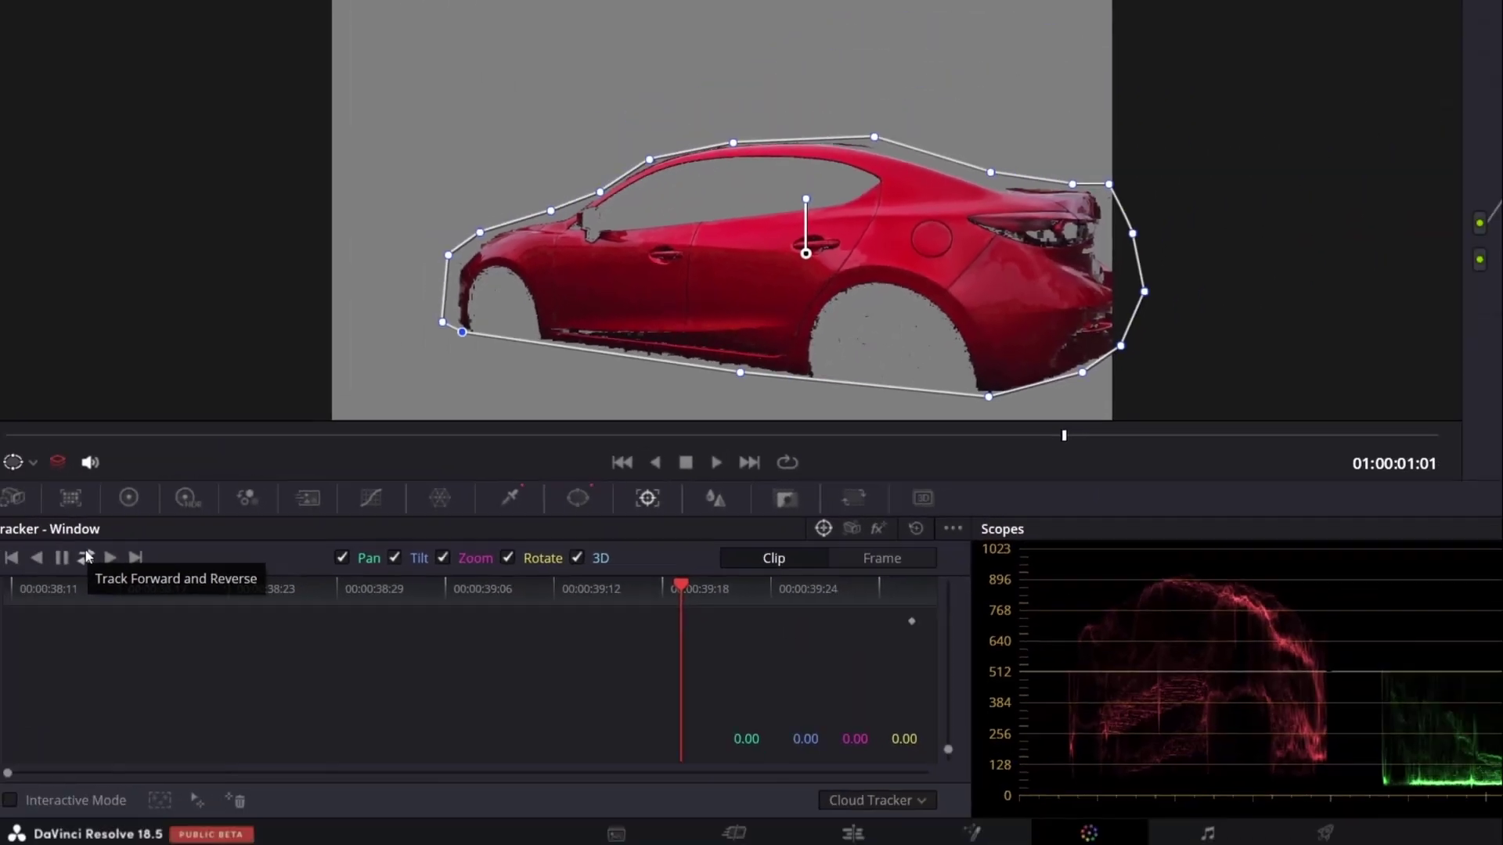
left_click(79, 557)
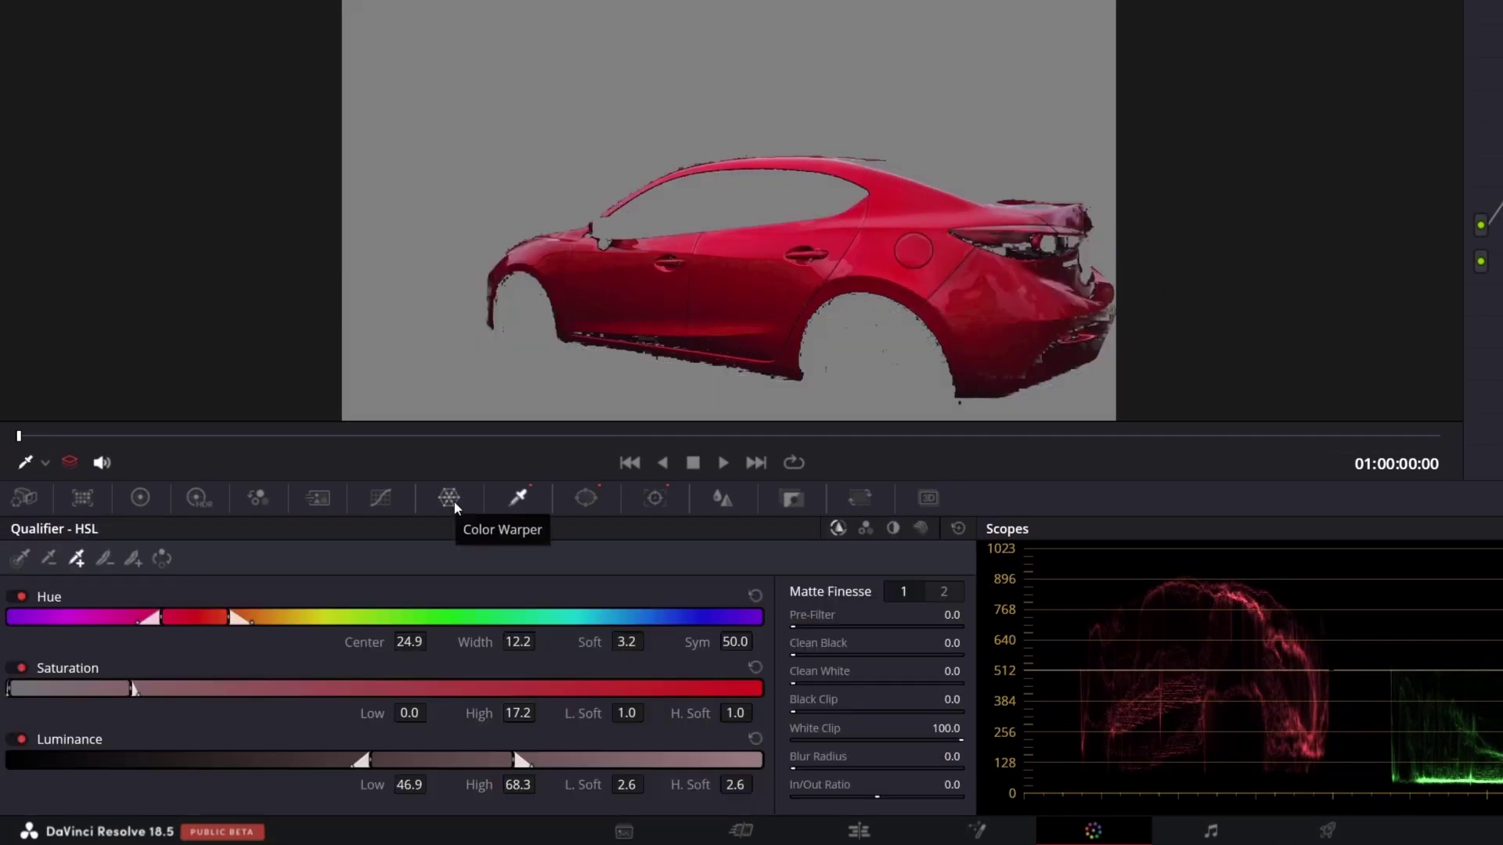
Shift the selected bodywork from red to blue with the Color Warper's hue-saturation grid and turn off Highlight.
left_click(454, 501)
left_click_drag(309, 569, 435, 707)
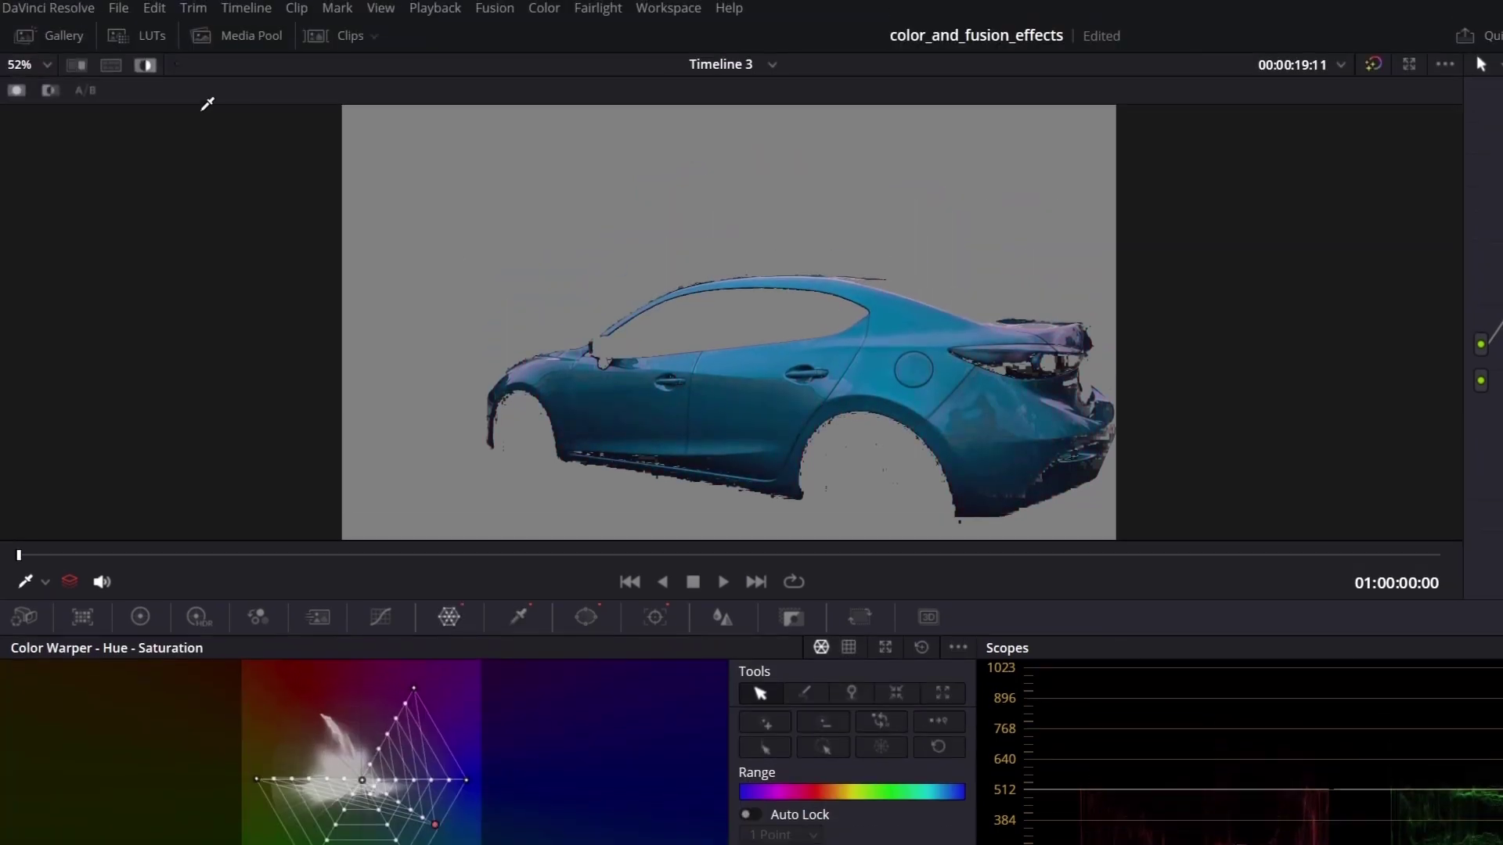
left_click(146, 66)
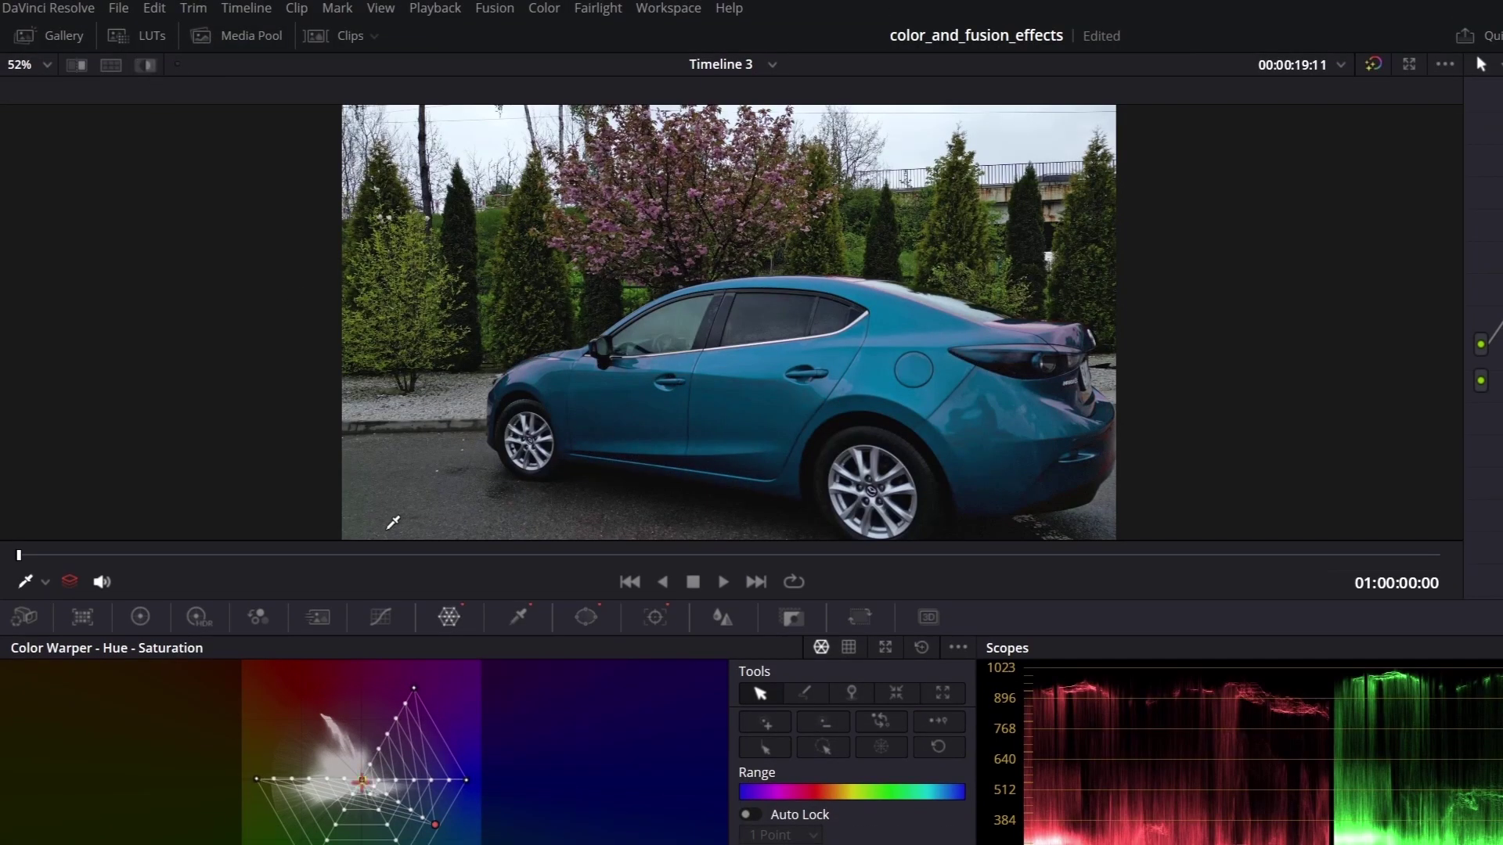
Widen the Qualifier's hue range on node 02 to a width of about 27.9.
left_click(527, 617)
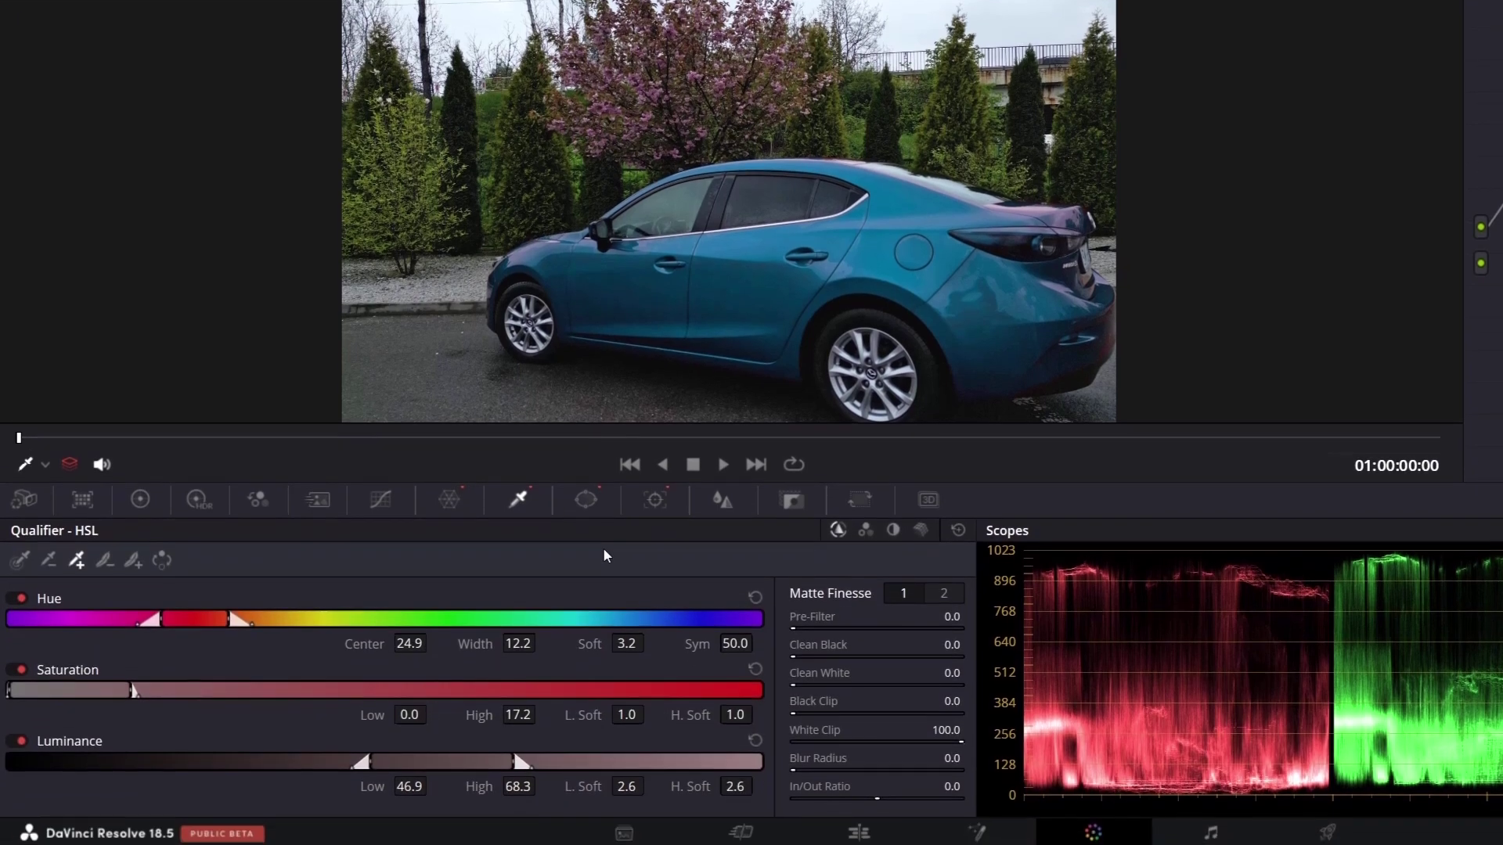
left_click_drag(239, 621, 290, 620)
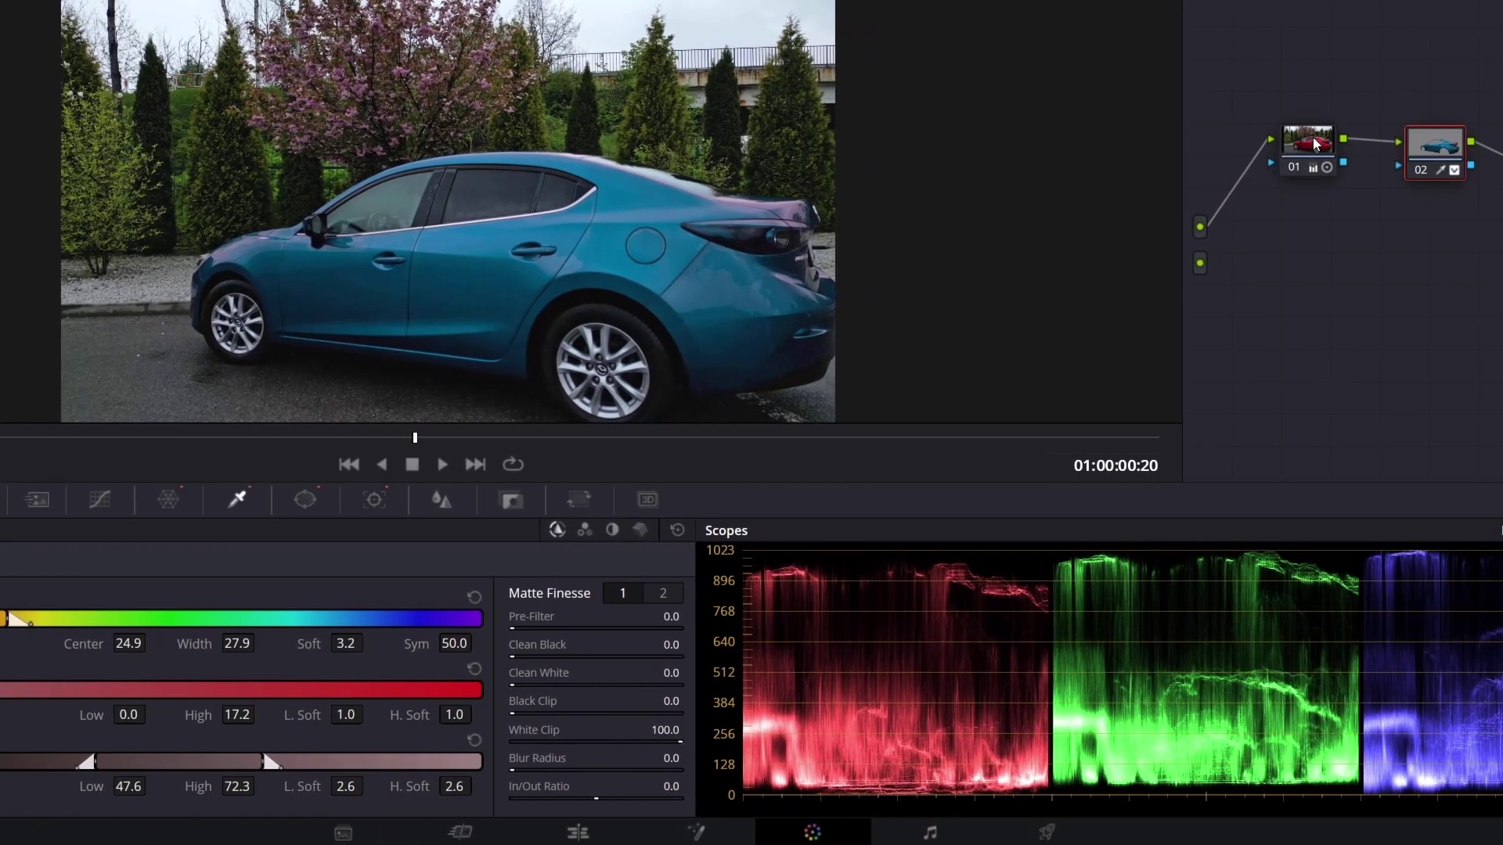
Draw a curve window on node 01 tightly around the car's rear taillight.
left_click(1316, 143)
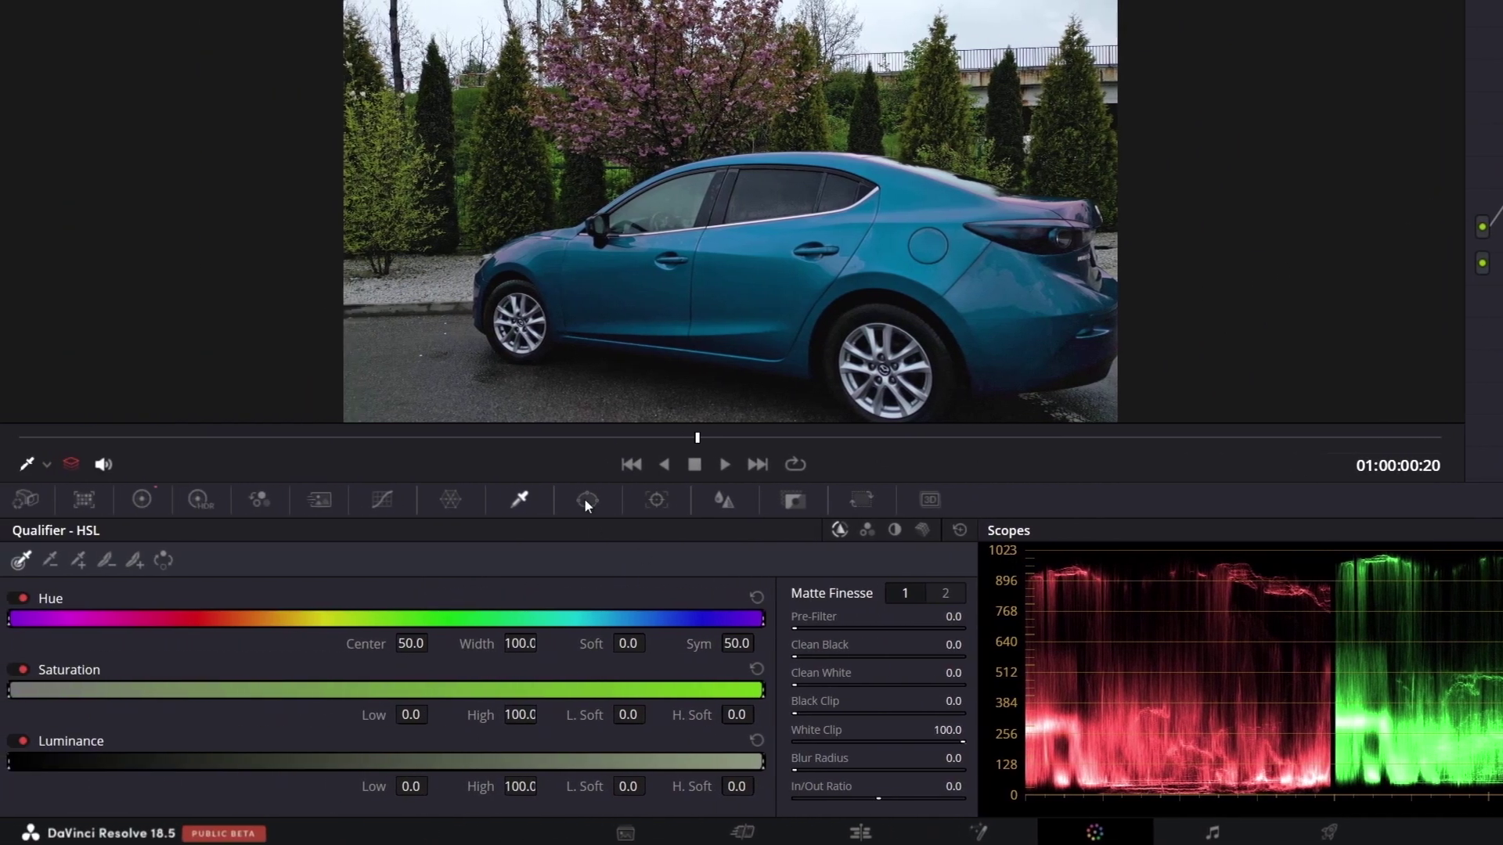
left_click(588, 501)
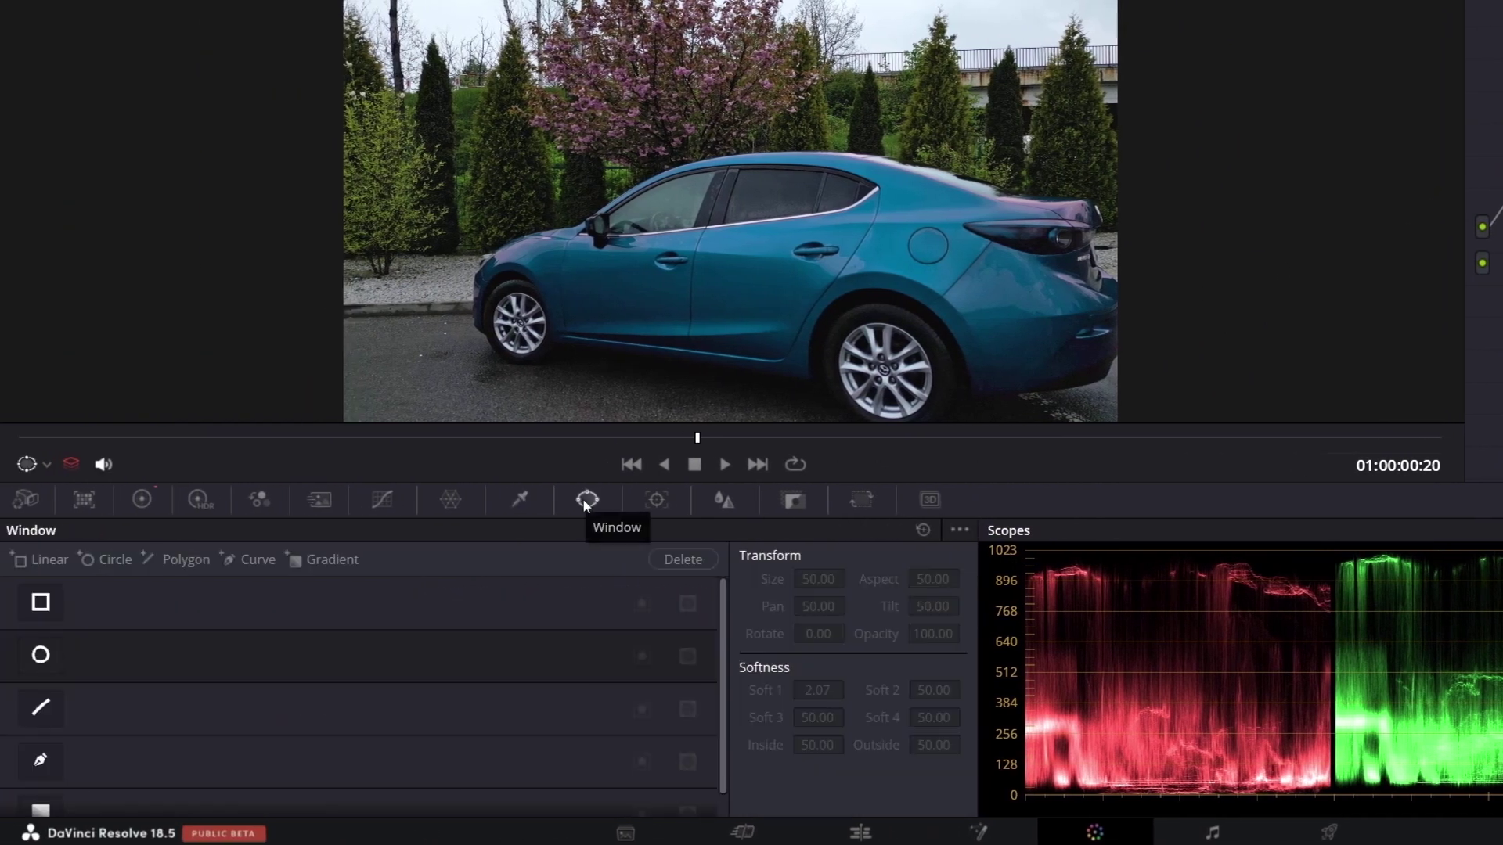
scroll(1081, 261, "up", 2)
scroll(1111, 264, "up", 4)
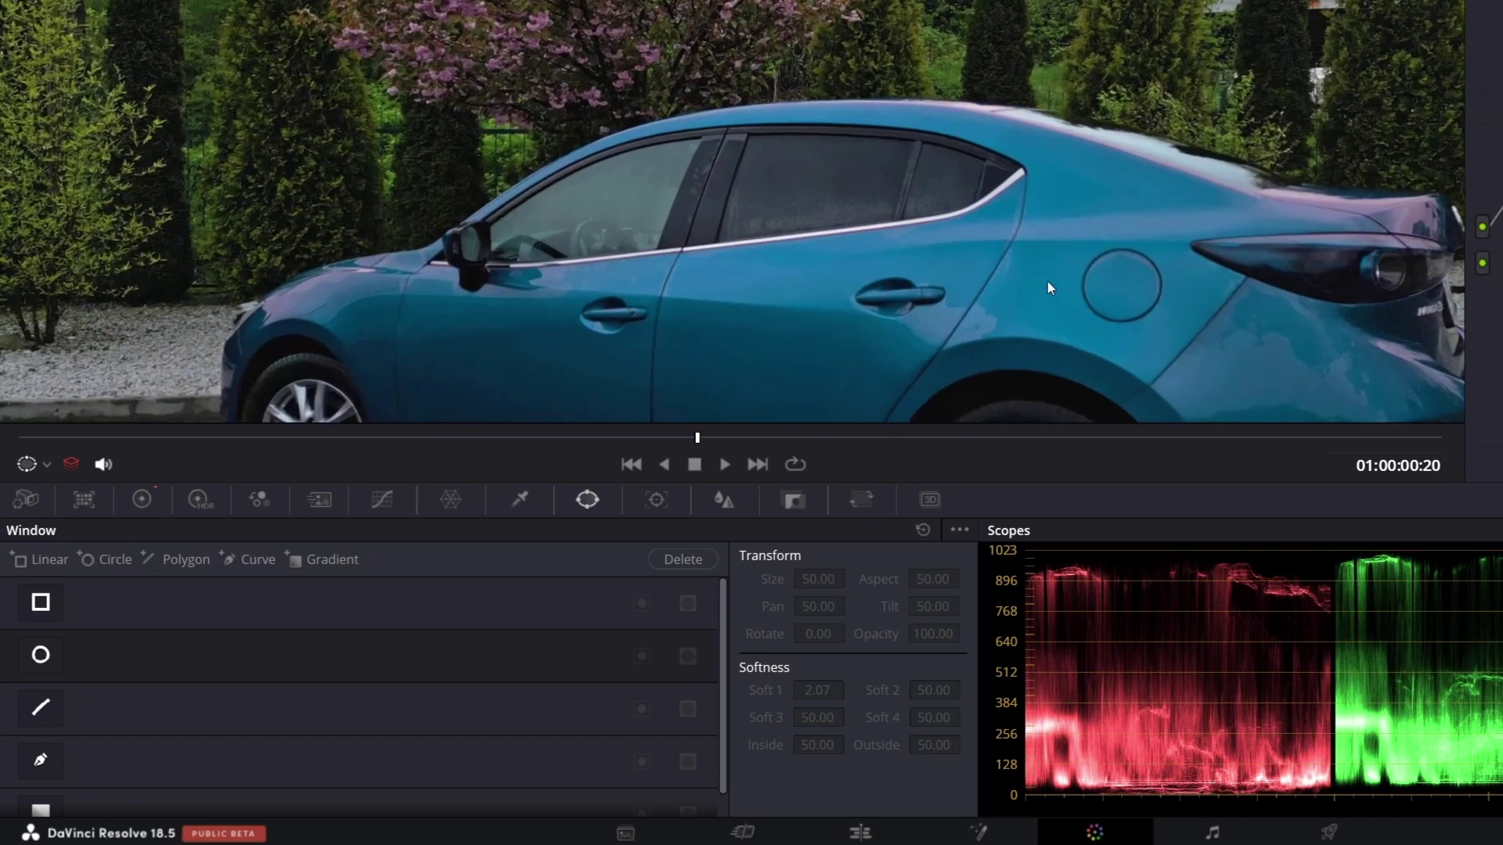
scroll(1046, 270, "down", 3)
scroll(1045, 274, "up", 2)
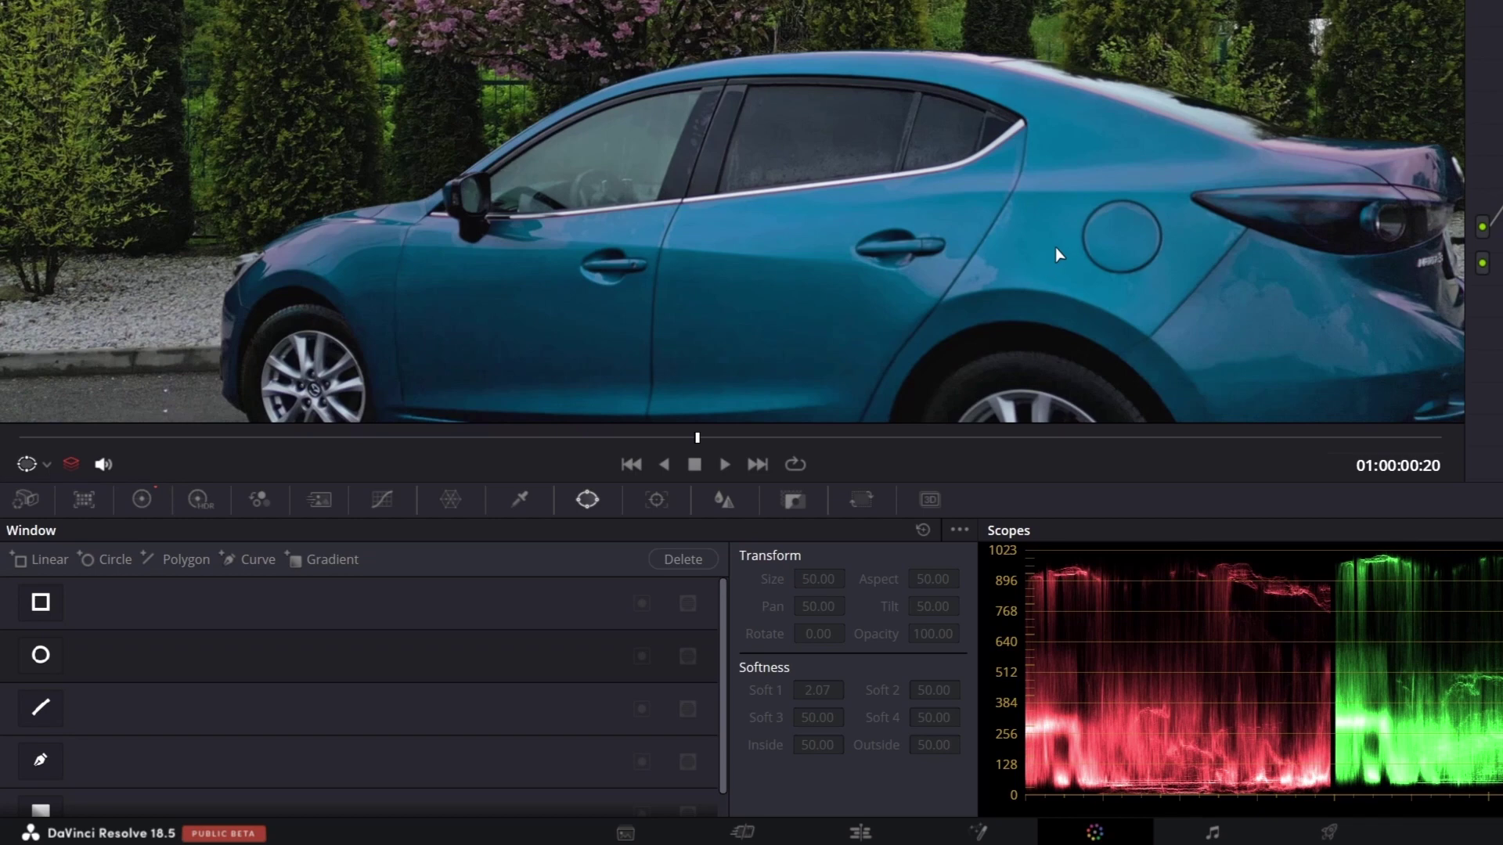
scroll(1055, 247, "right", 4)
scroll(1055, 247, "left", 4)
scroll(1055, 247, "right", 1)
scroll(1055, 246, "right", 2)
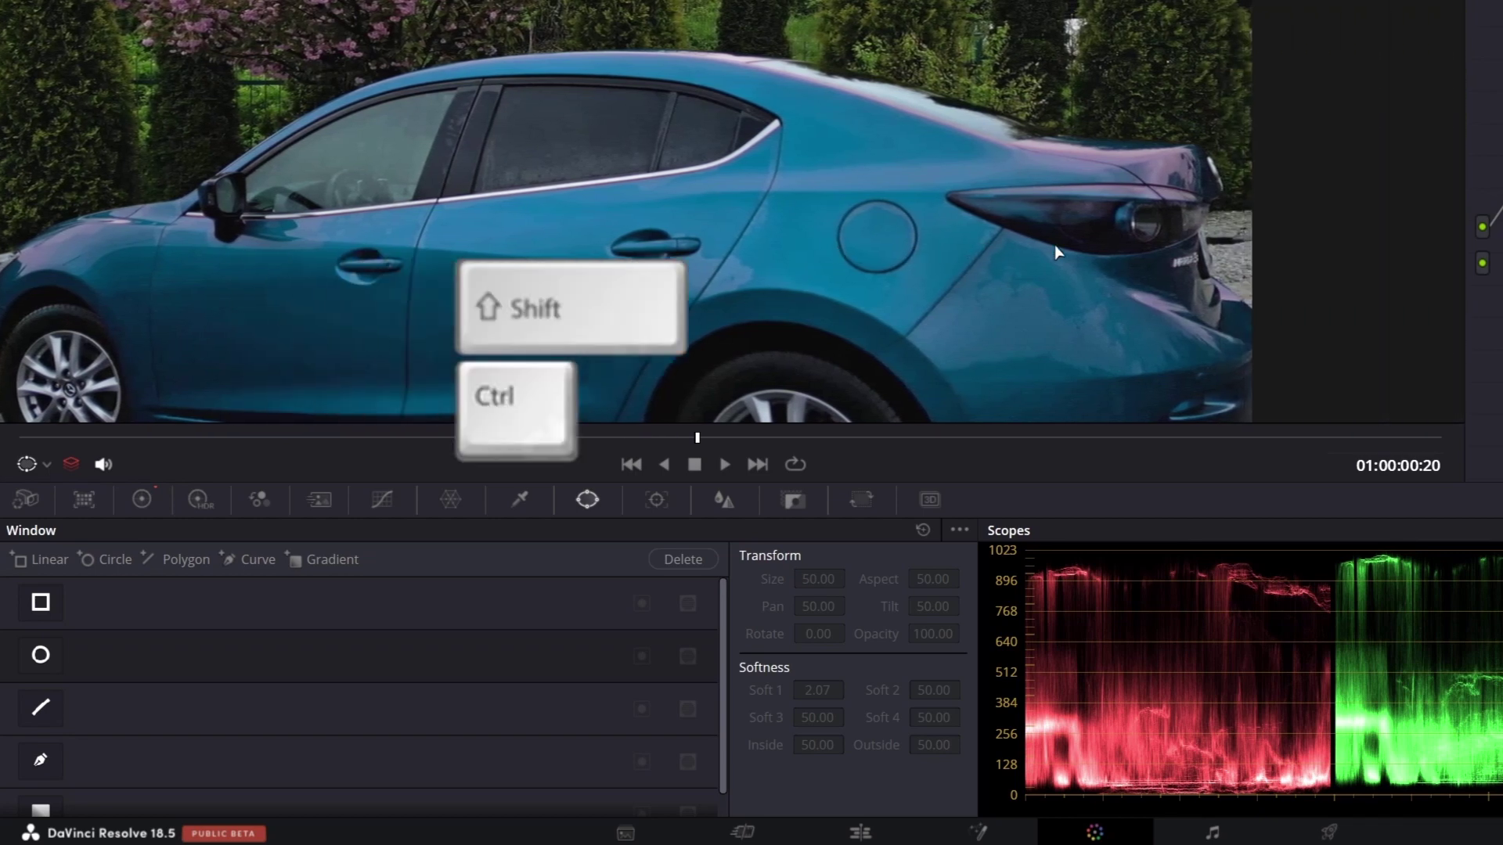
scroll(1116, 276, "up", 1)
scroll(1146, 272, "up", 2)
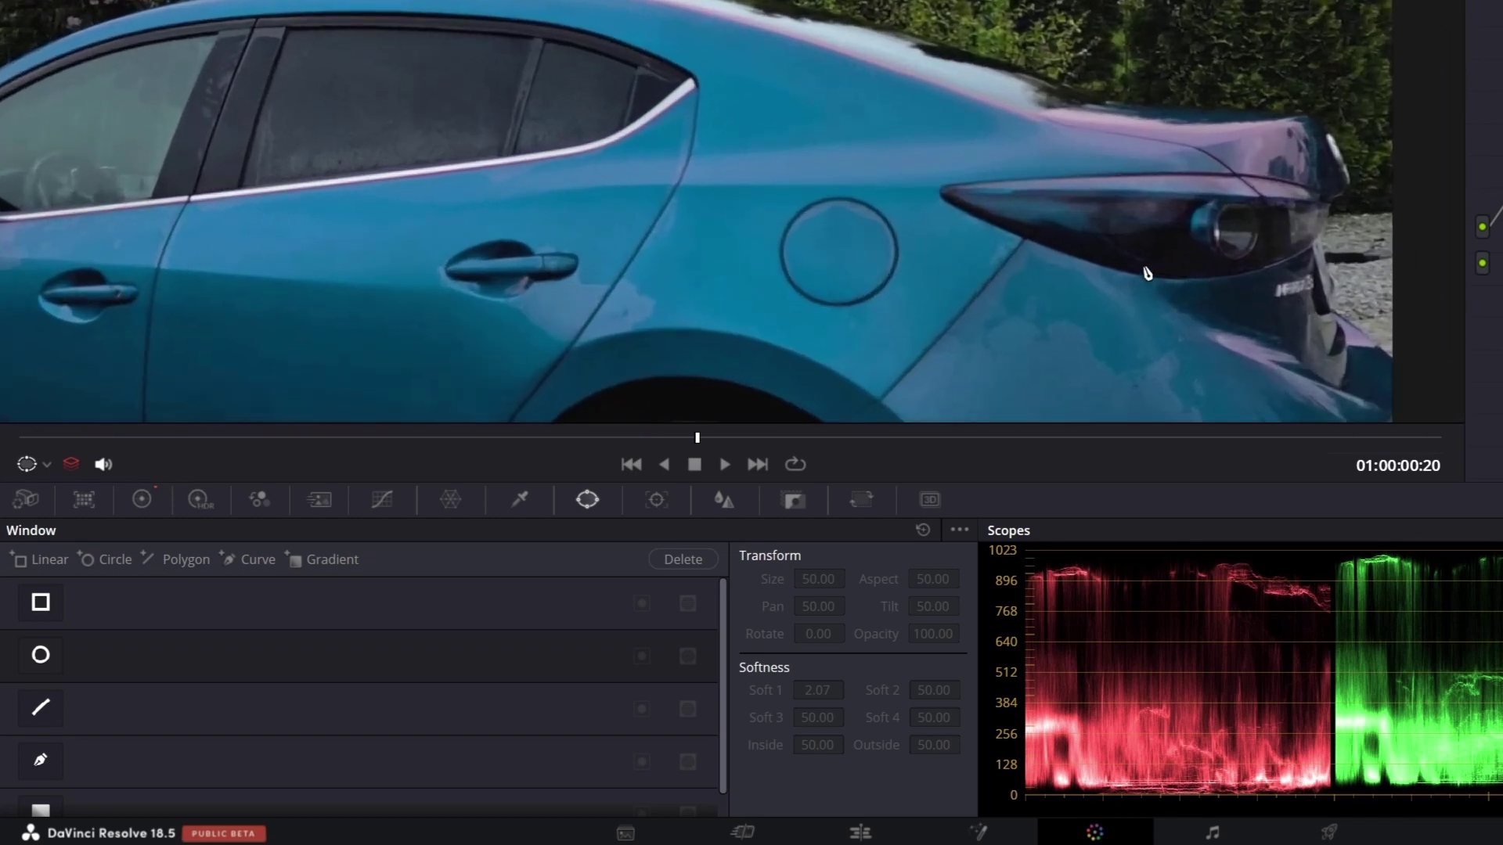
left_click(966, 195)
left_click(1017, 223)
left_click(1080, 249)
left_click(1138, 270)
left_click(1225, 282)
left_click(1308, 276)
left_click(1360, 254)
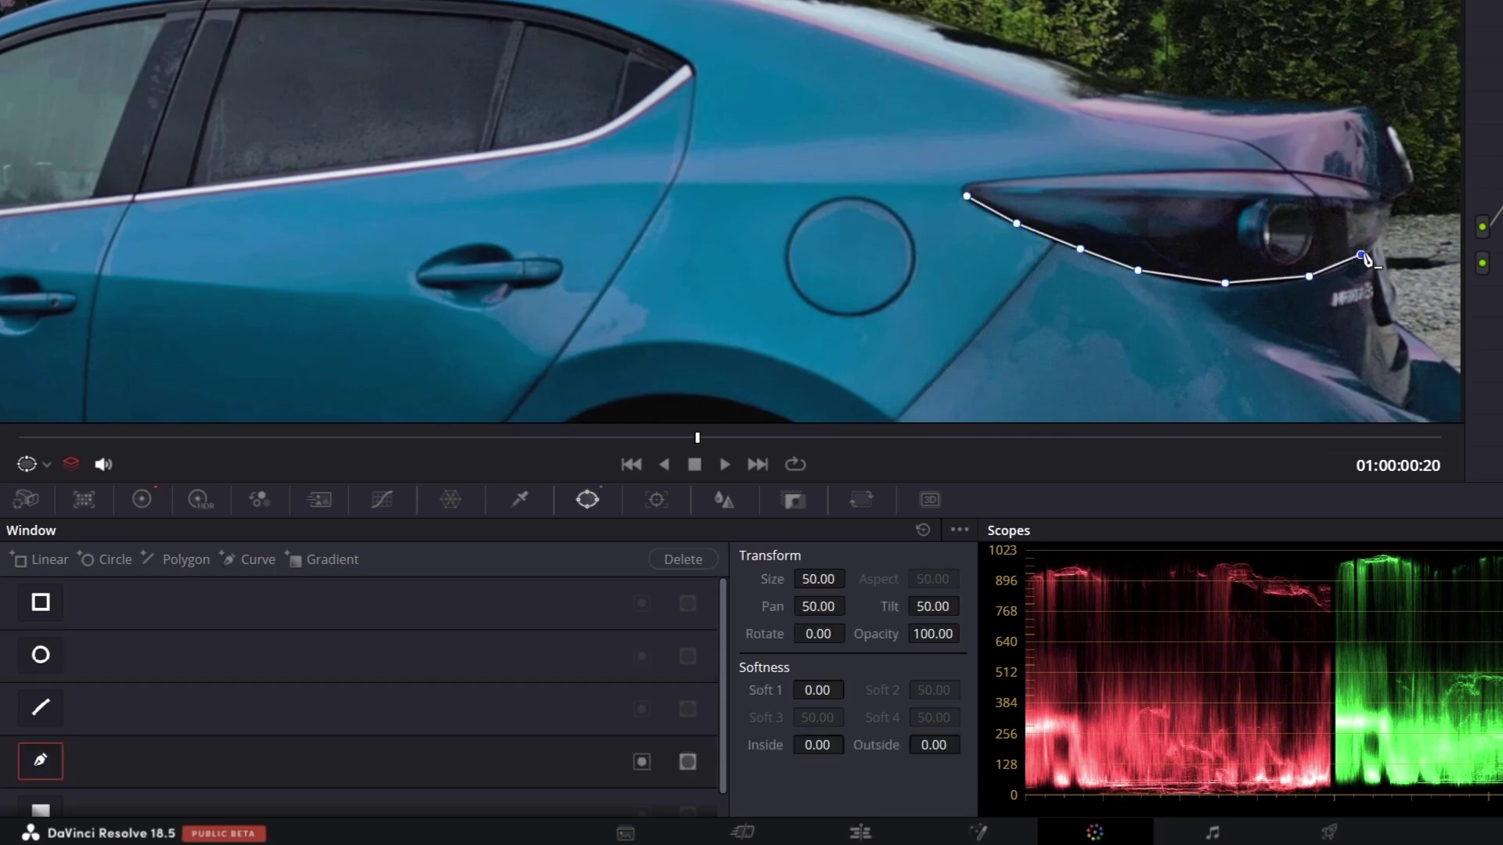
left_click(1382, 227)
Set the taillight window's softness to 0.00 inside and 0.58 outside.
left_click_drag(803, 751, 832, 750)
left_click_drag(923, 747, 951, 747)
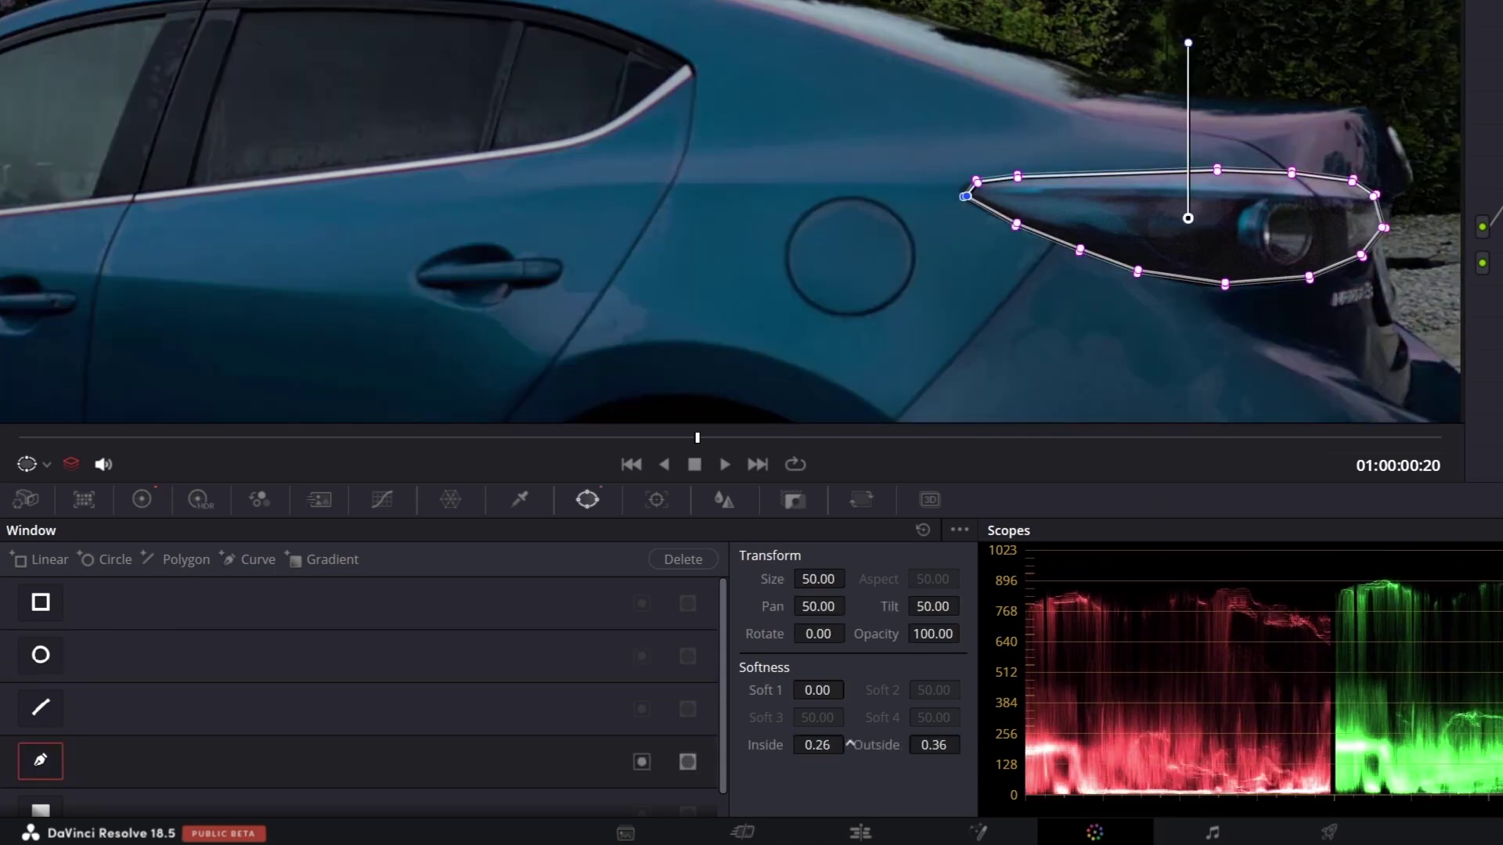
left_click_drag(852, 743, 804, 745)
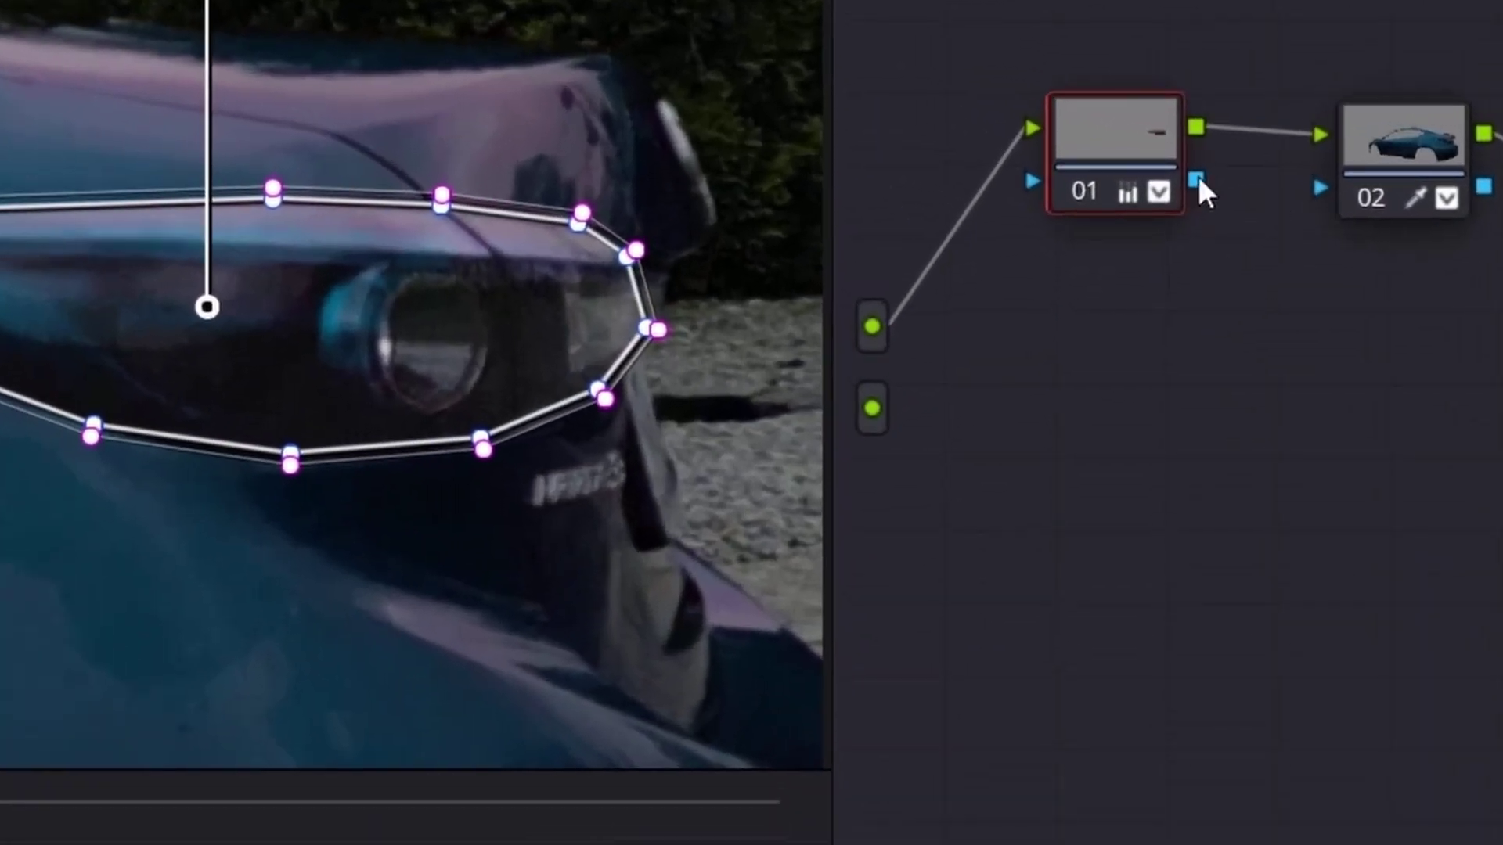
Connect node 01's alpha output to node 02's alpha input and invert the taillight window.
left_click_drag(1170, 163, 1225, 166)
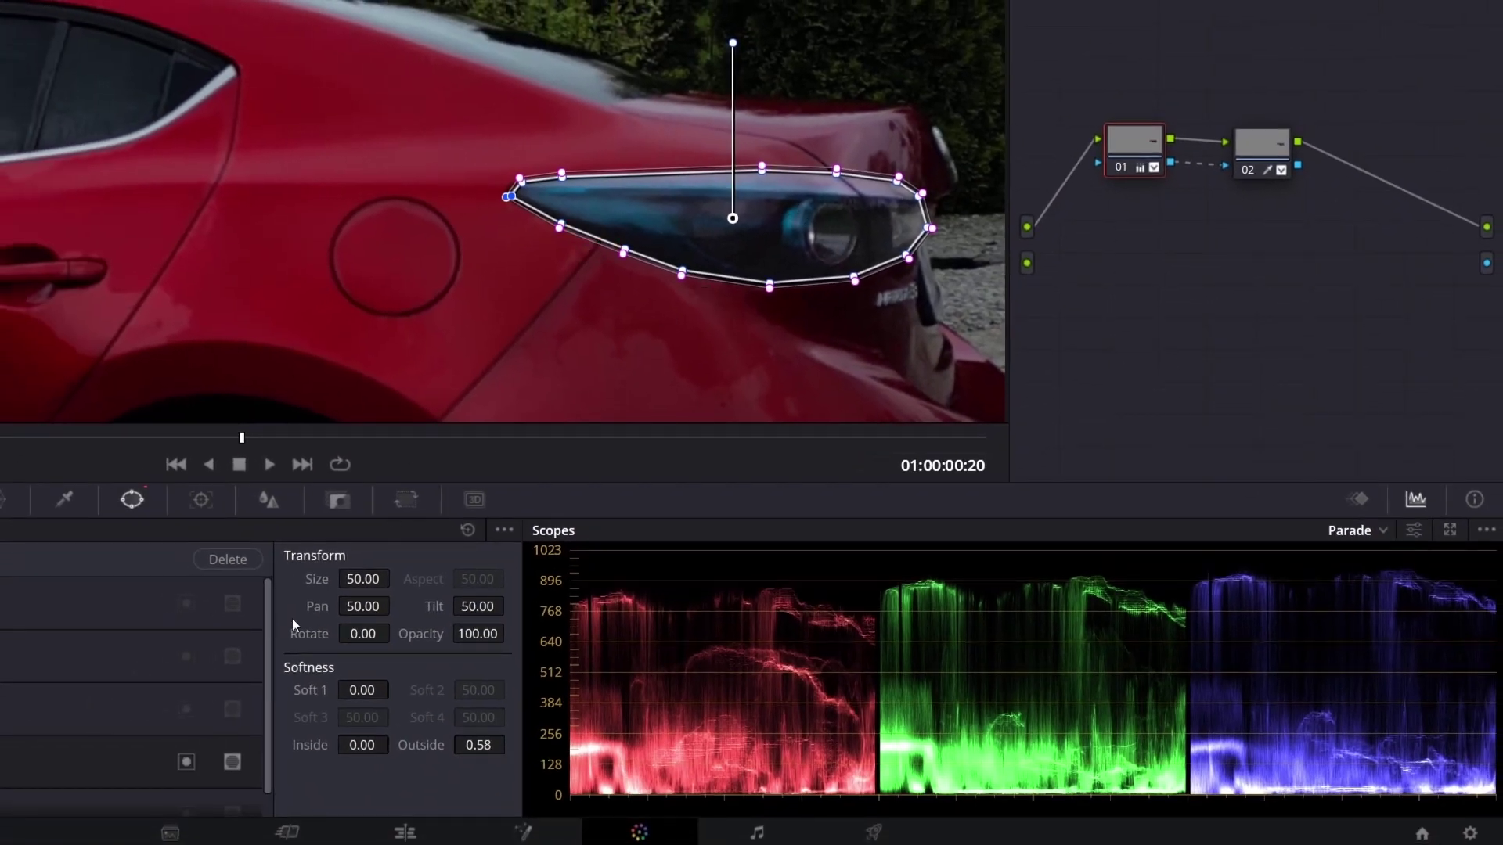
left_click(187, 762)
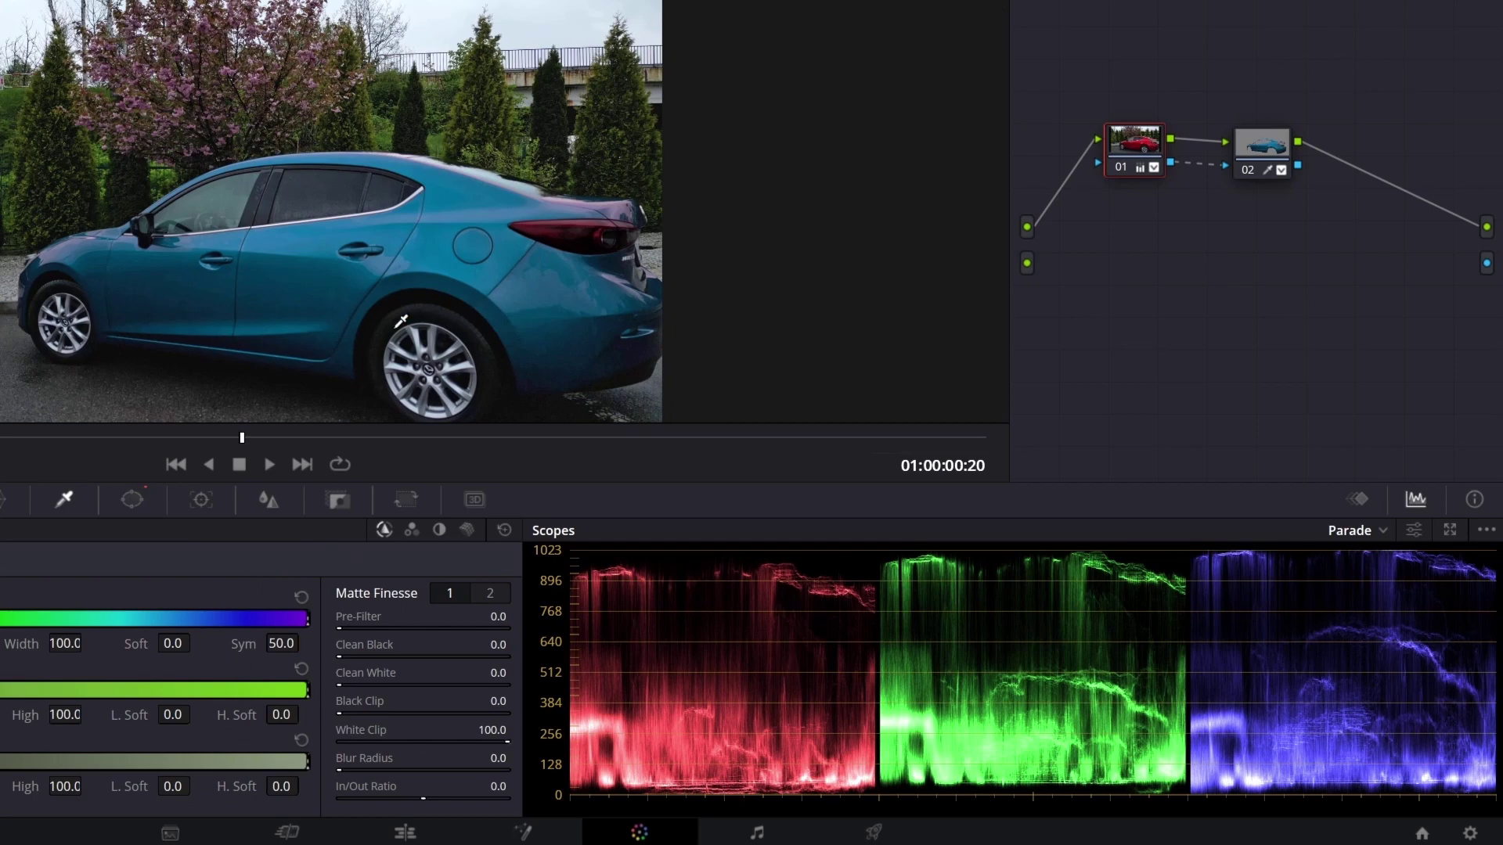
Add a serial node after node 02, apply the Edge Detect effect to it, and close the effects library.
left_click(1266, 148)
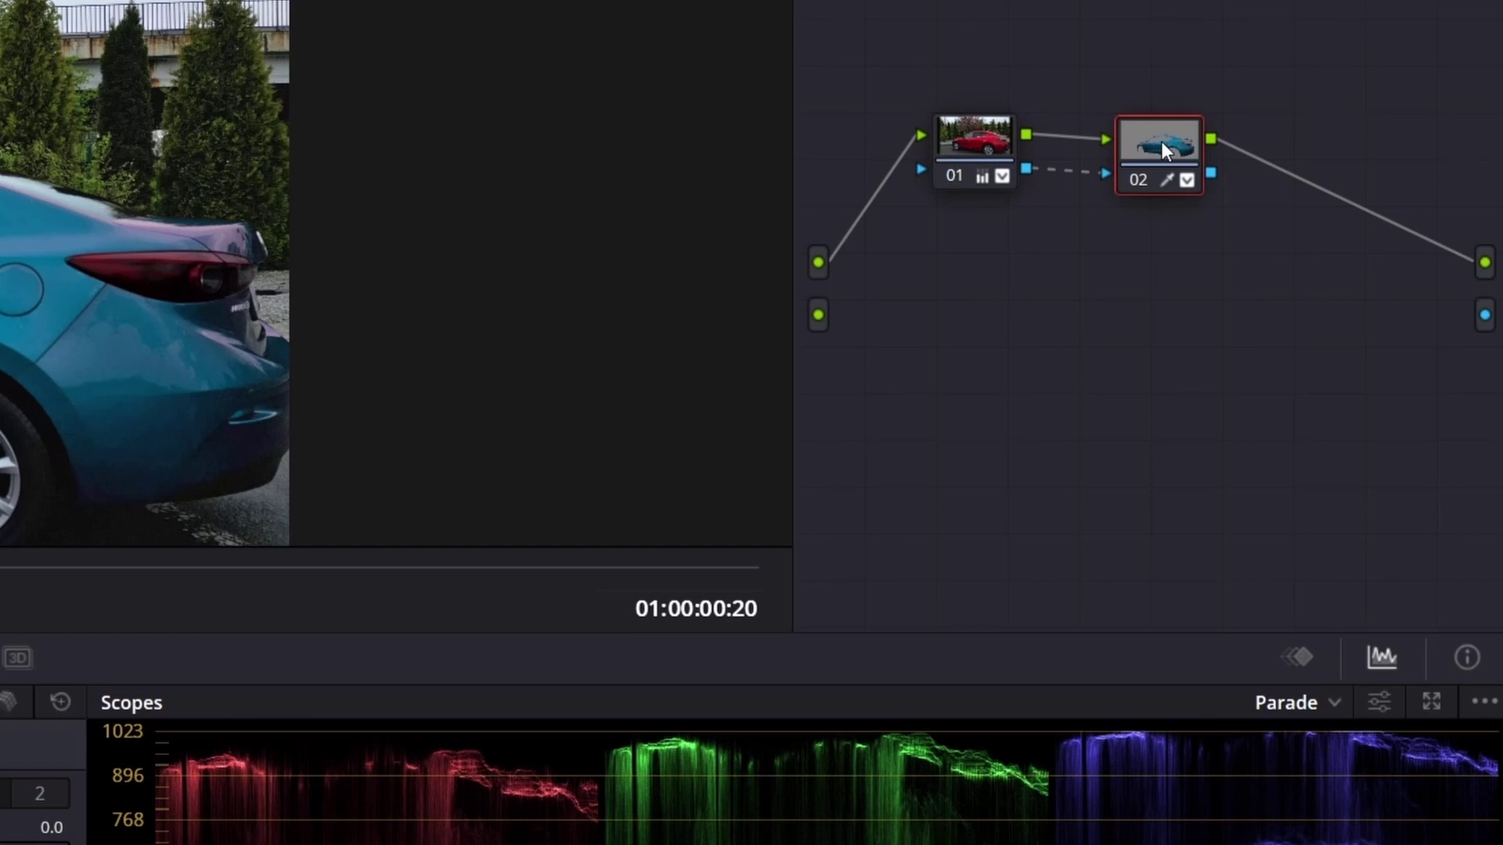
key("alt+s")
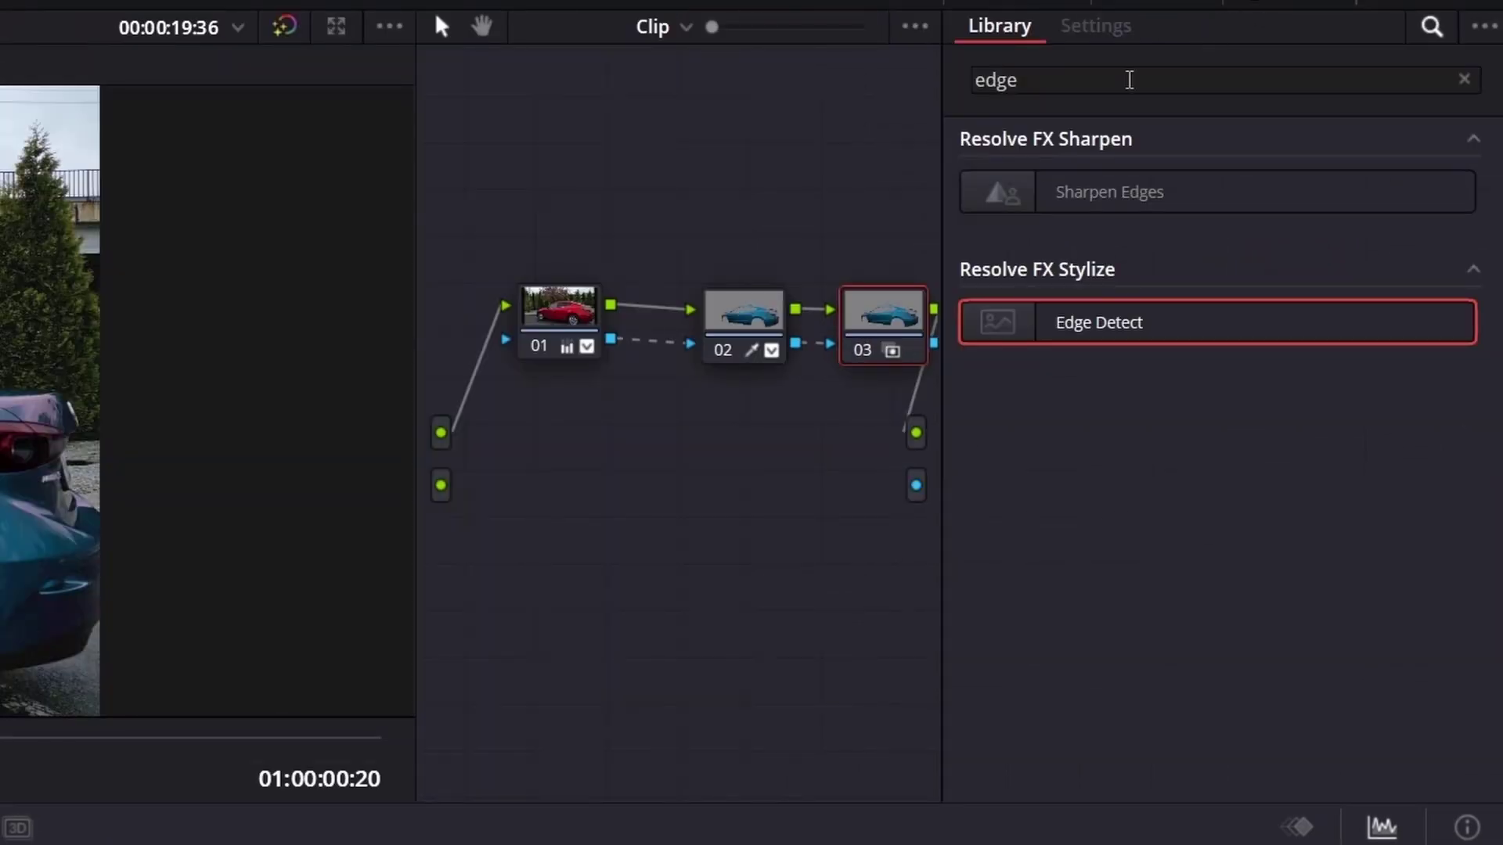
left_click(1129, 79)
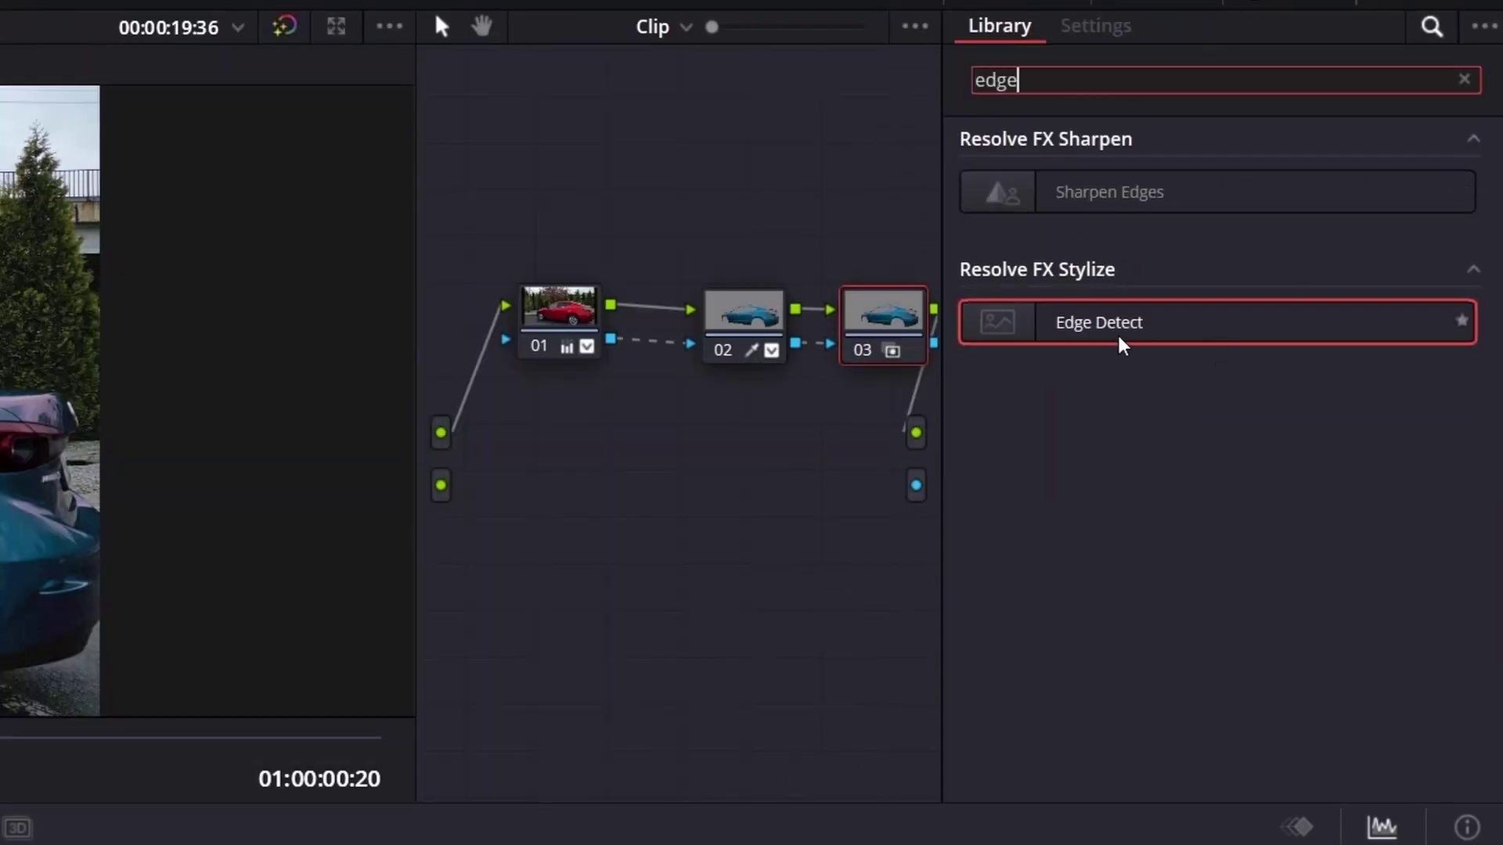
left_click_drag(1123, 347, 884, 327)
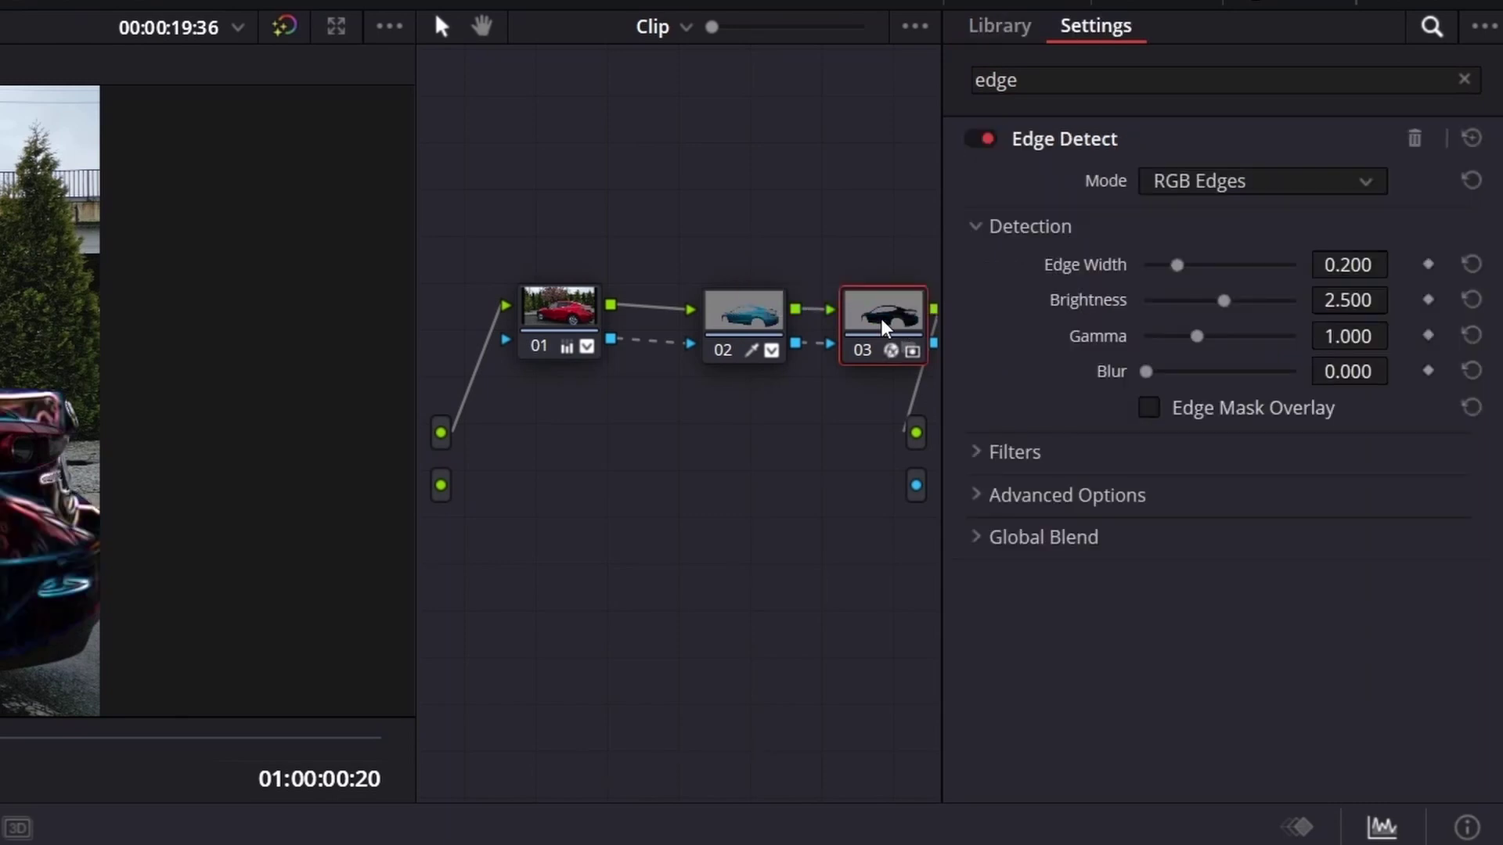
left_click(1289, 1)
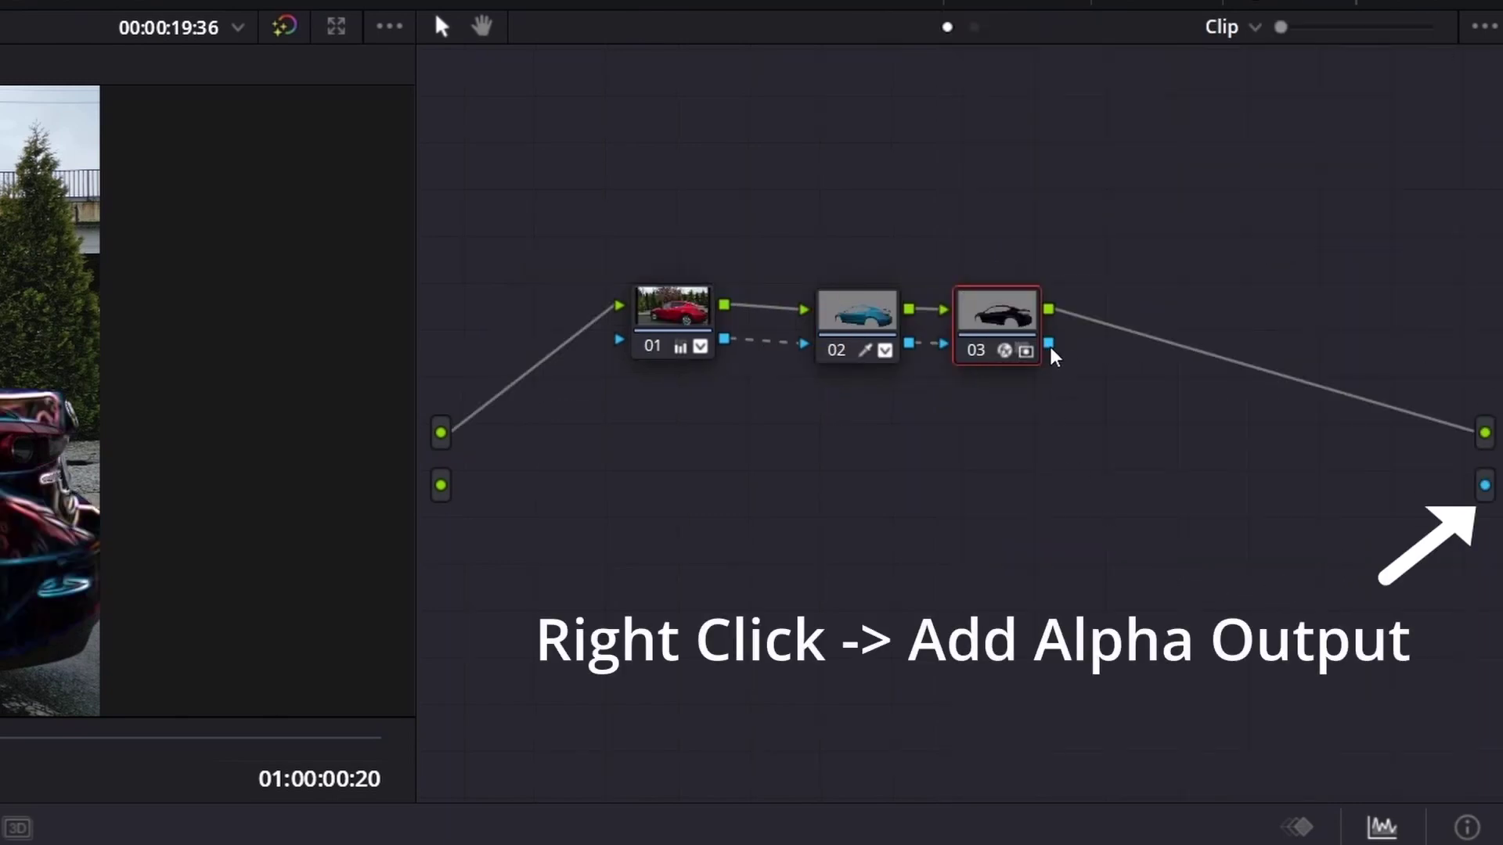
Connect node 03's alpha to the graph's alpha output, and on the Edit page duplicate the clip onto tracks V2 and V3.
left_click_drag(1131, 394, 1484, 485)
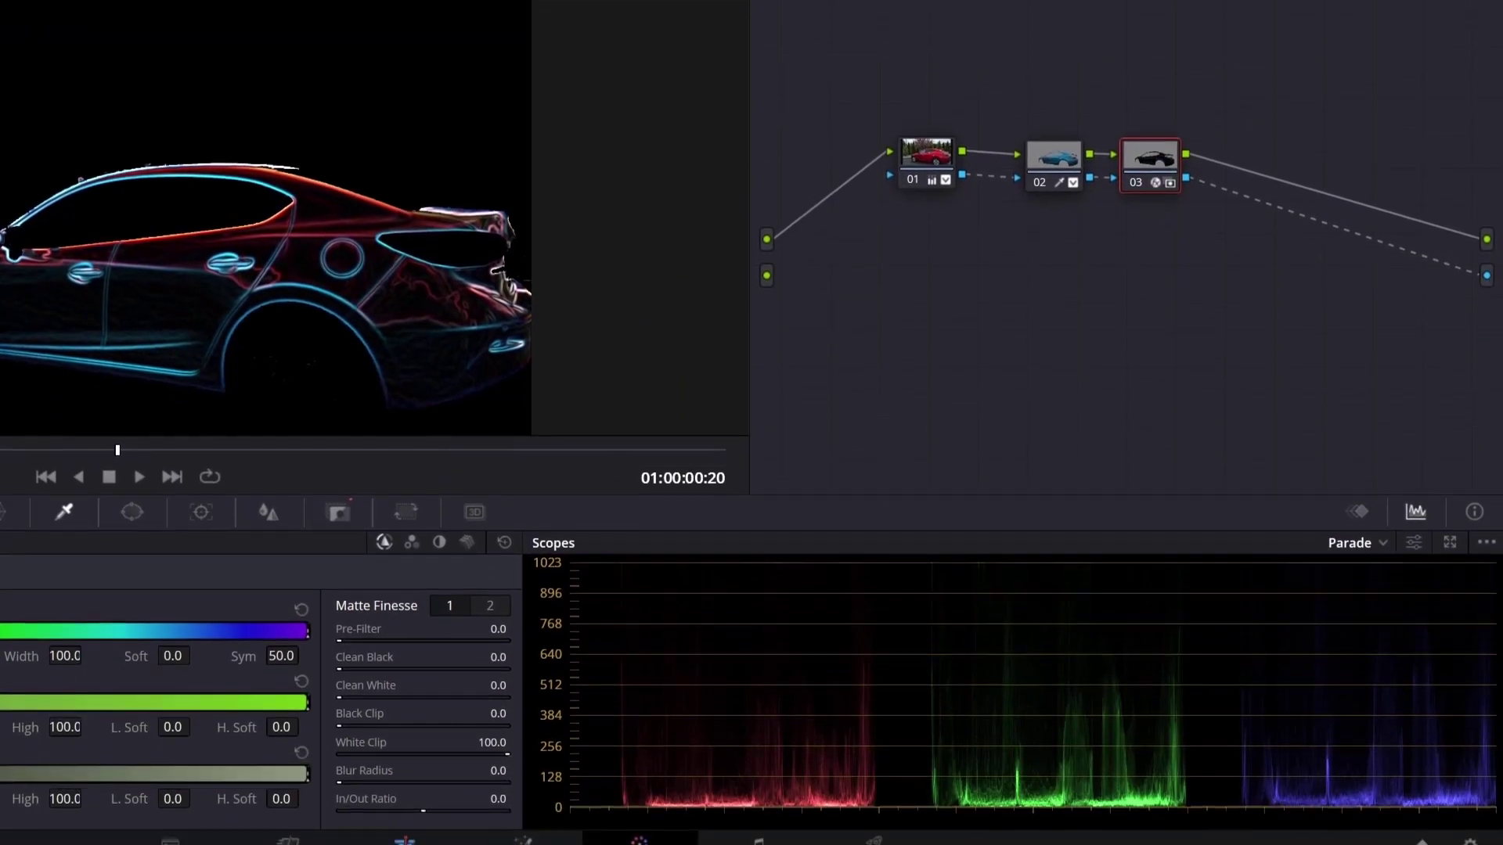
left_click(407, 831)
left_click(56, 703)
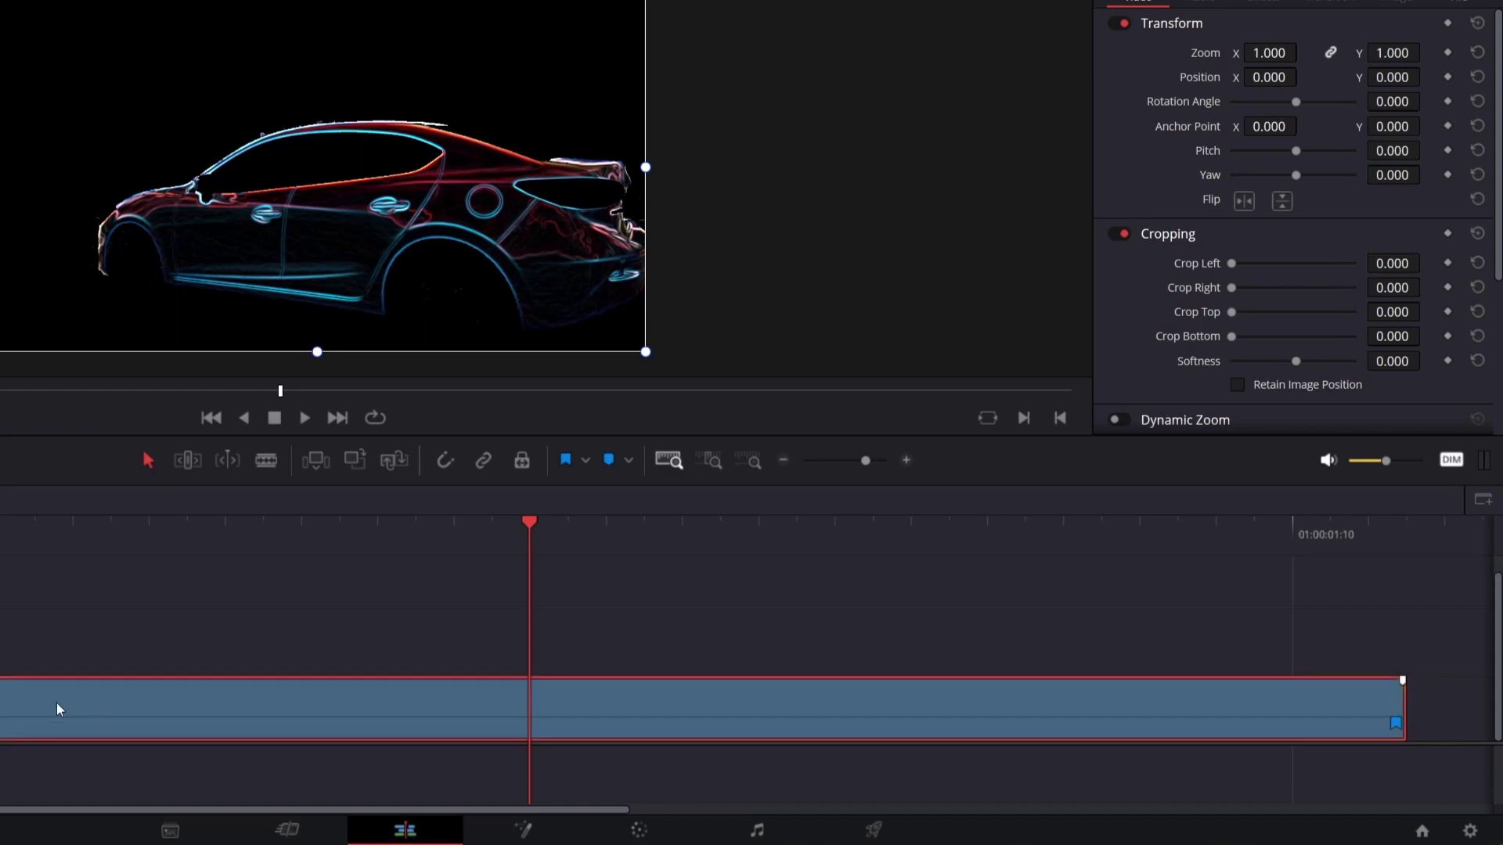
left_click_drag(56, 702, 57, 641, "alt")
left_click_drag(56, 638, 50, 579, "alt")
left_click(235, 716)
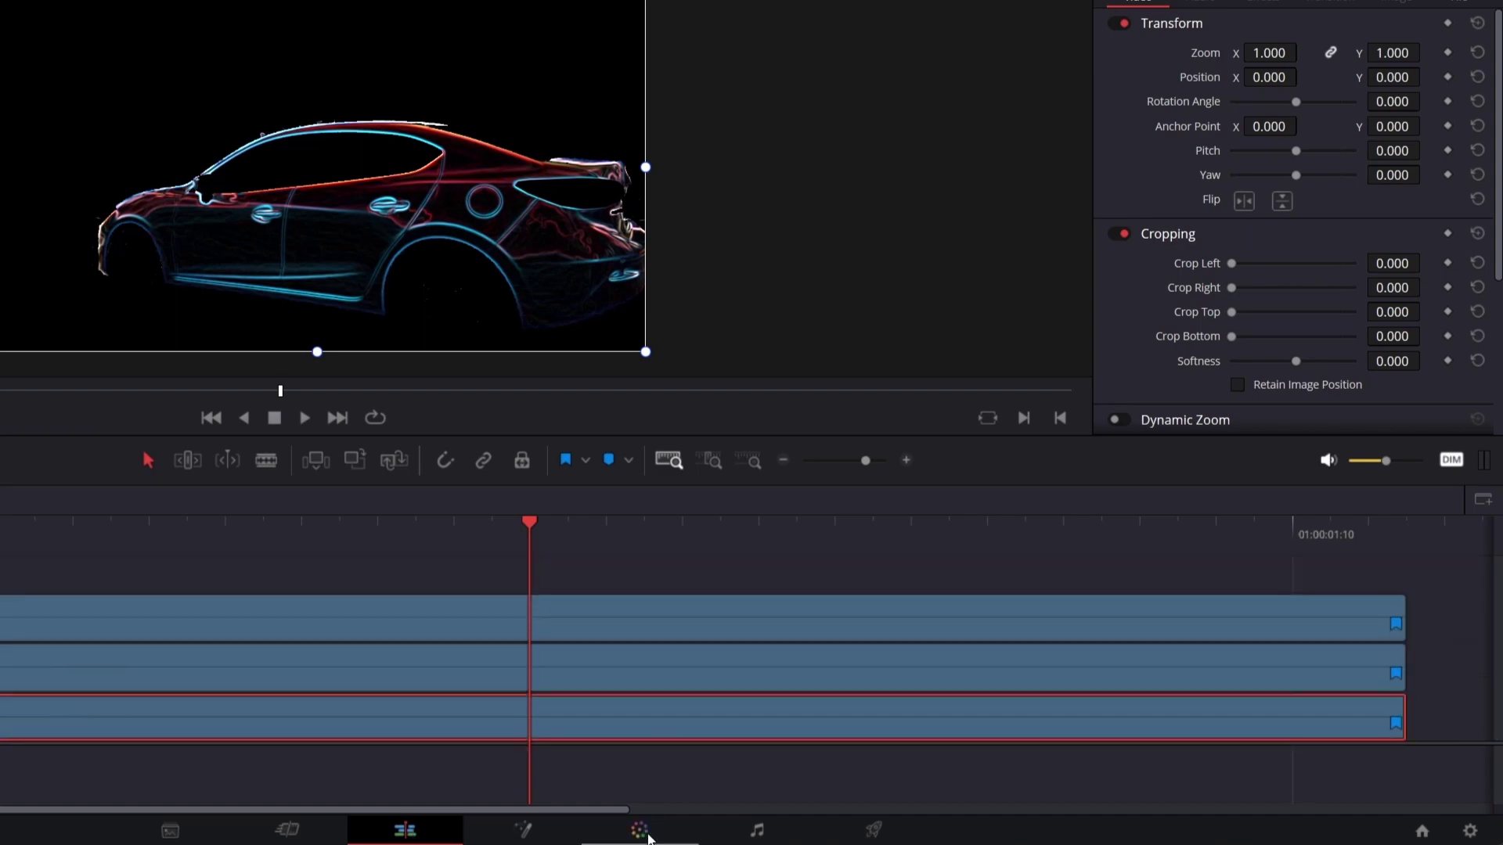
On the Color page, delete nodes 02 and 03 from the V1 clip.
left_click(639, 831)
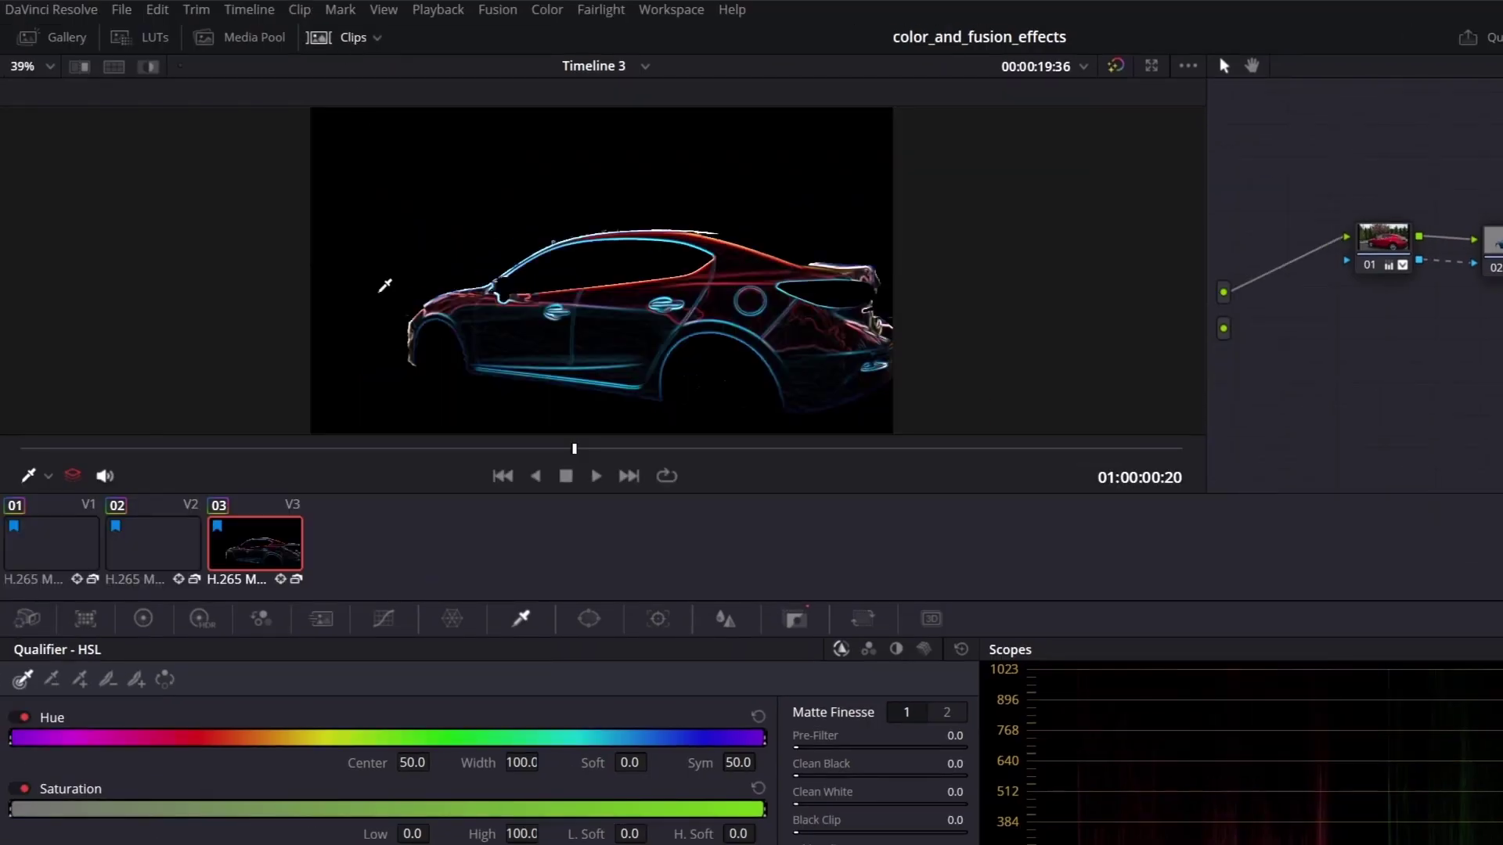
left_click(55, 549)
left_click(156, 542)
left_click(250, 539)
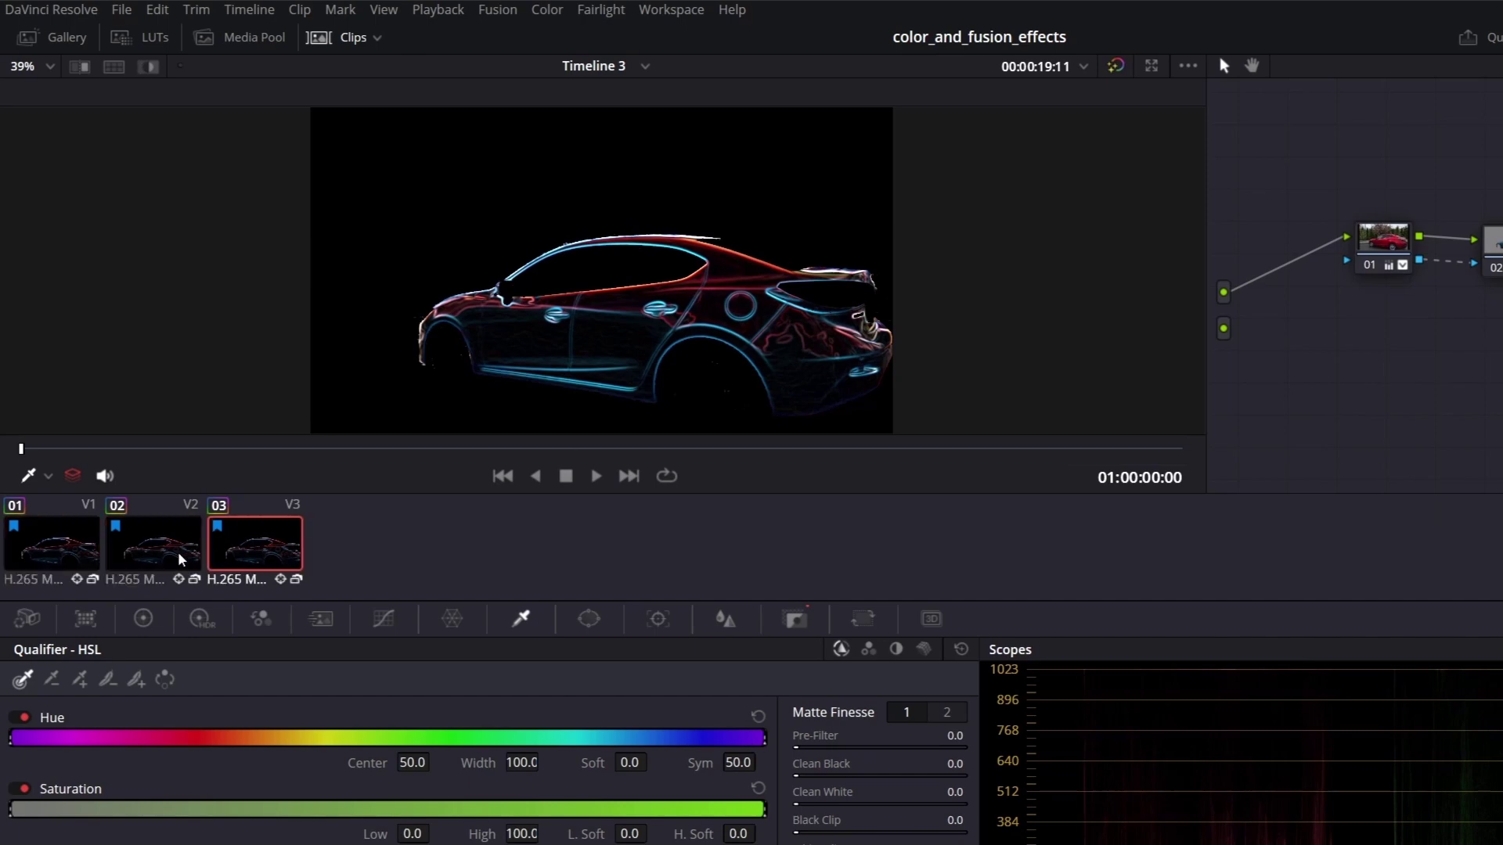
left_click(180, 558)
left_click(67, 553)
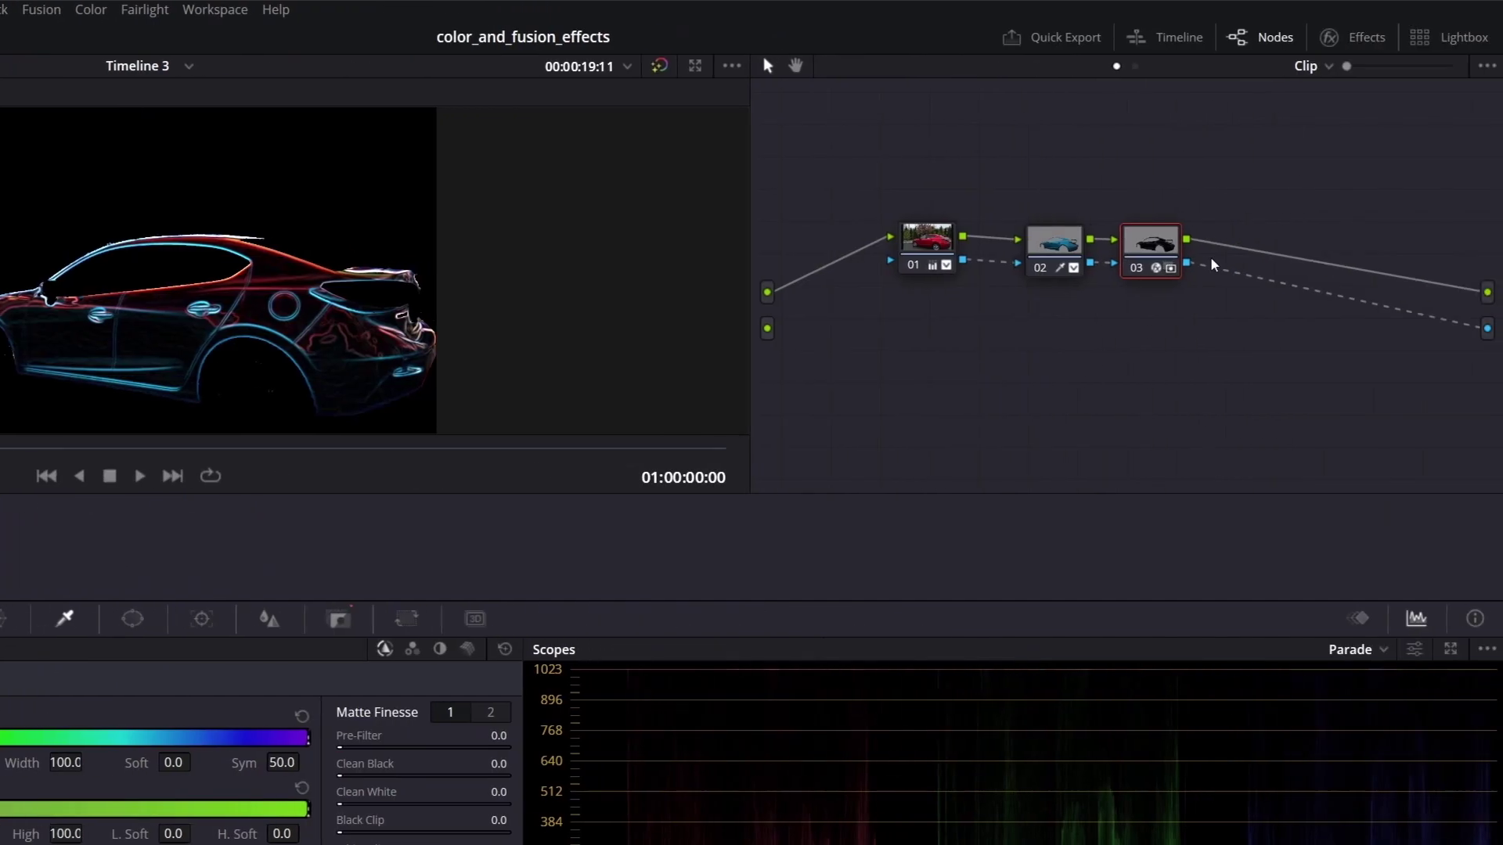
left_click_drag(1235, 181, 1049, 336)
key("Delete")
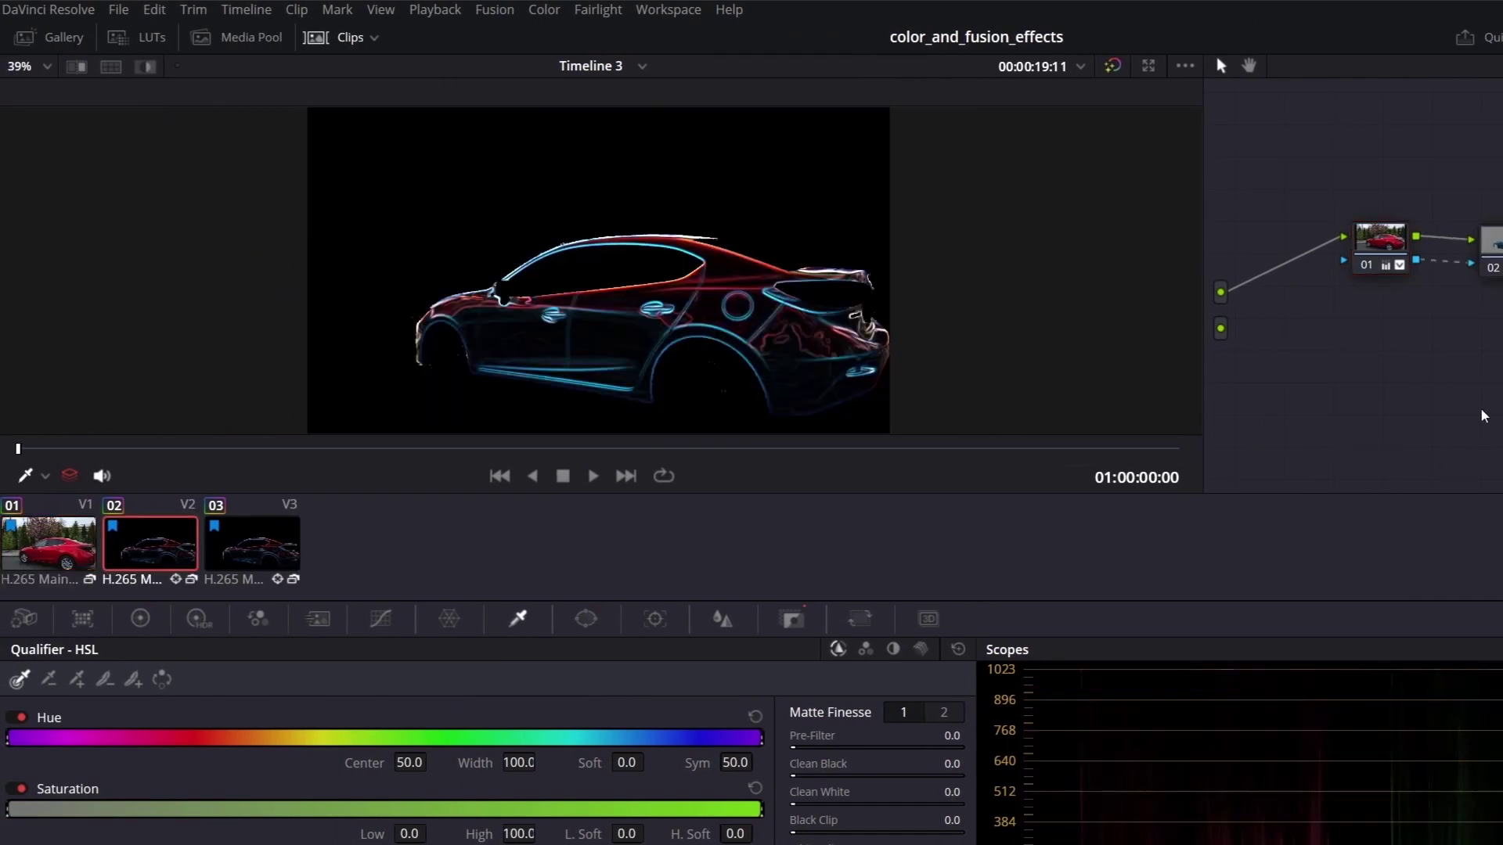
Remove the edge effect from the V2 clip and track node 01's taillight window forward and in reverse.
left_click(1493, 263)
left_click(1364, 261)
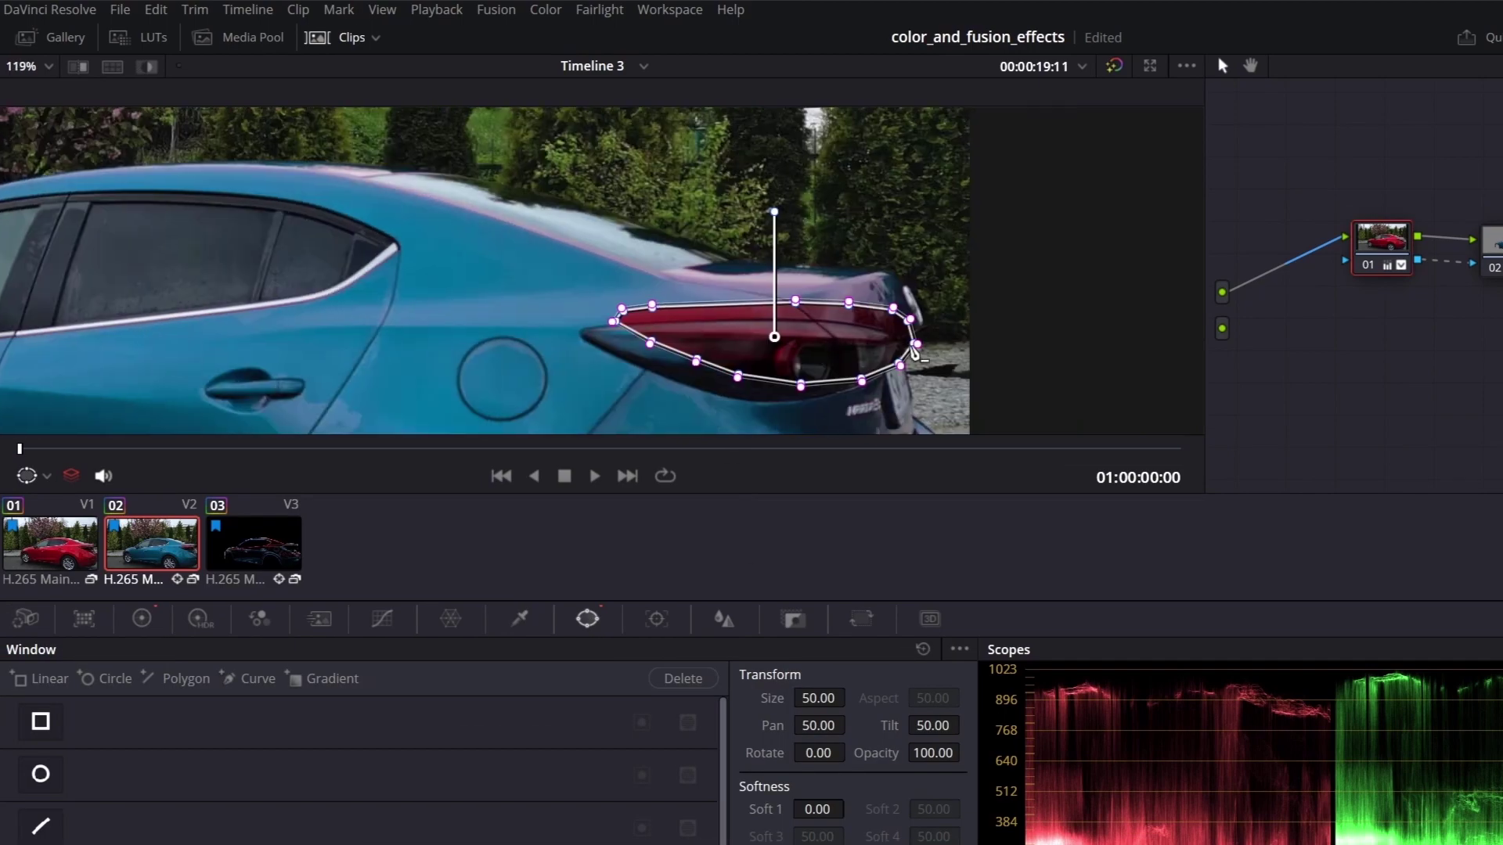
left_click_drag(20, 449, 412, 497)
left_click(656, 618)
left_click(99, 678)
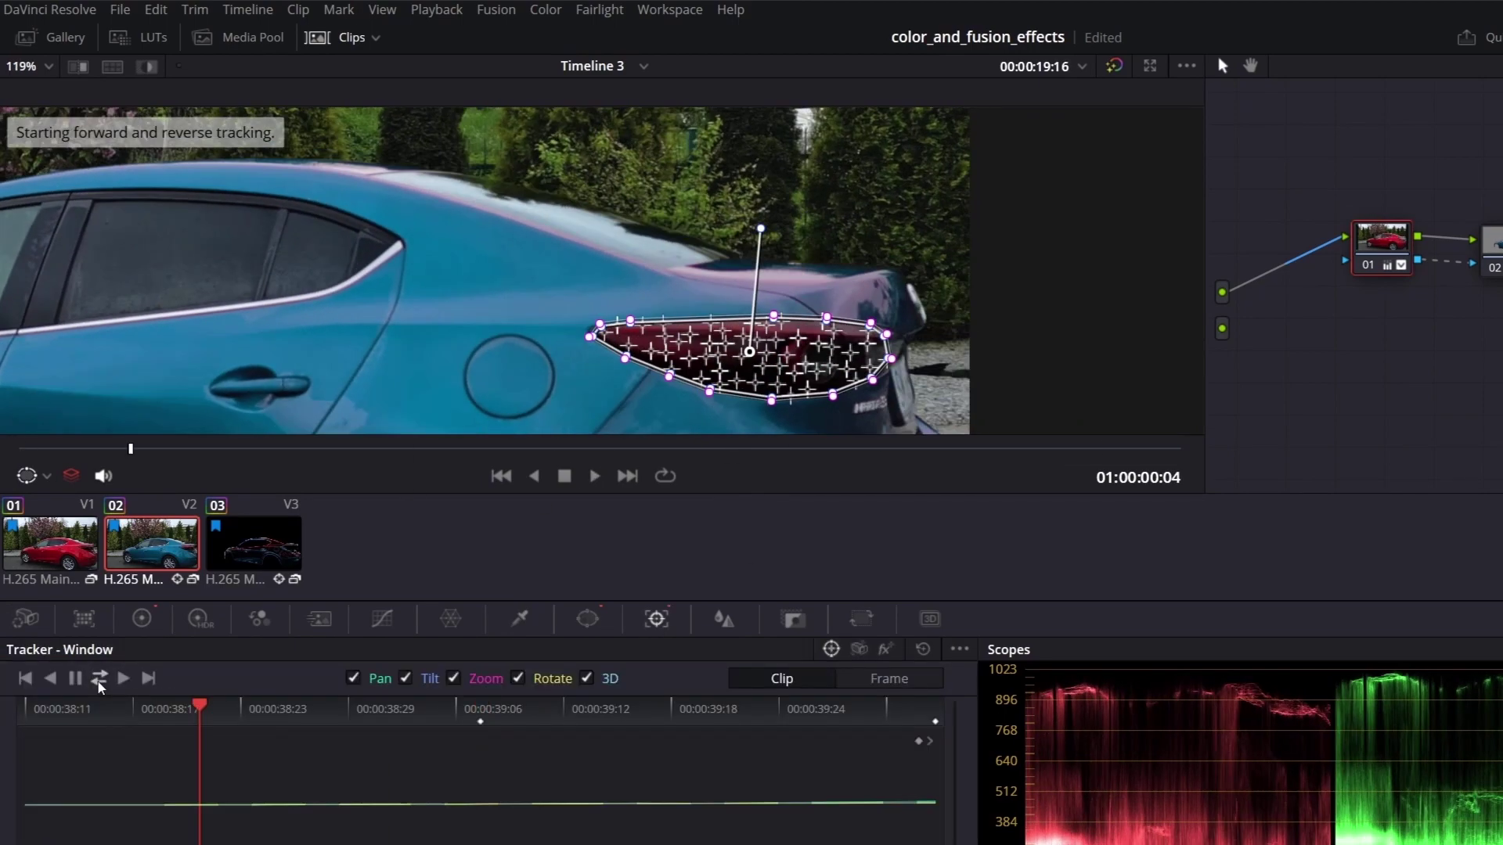
Track the taillight window of the V3 clip forward and in reverse from a mid-clip frame.
left_click(265, 553)
left_click_drag(19, 449, 663, 429)
left_click(99, 678)
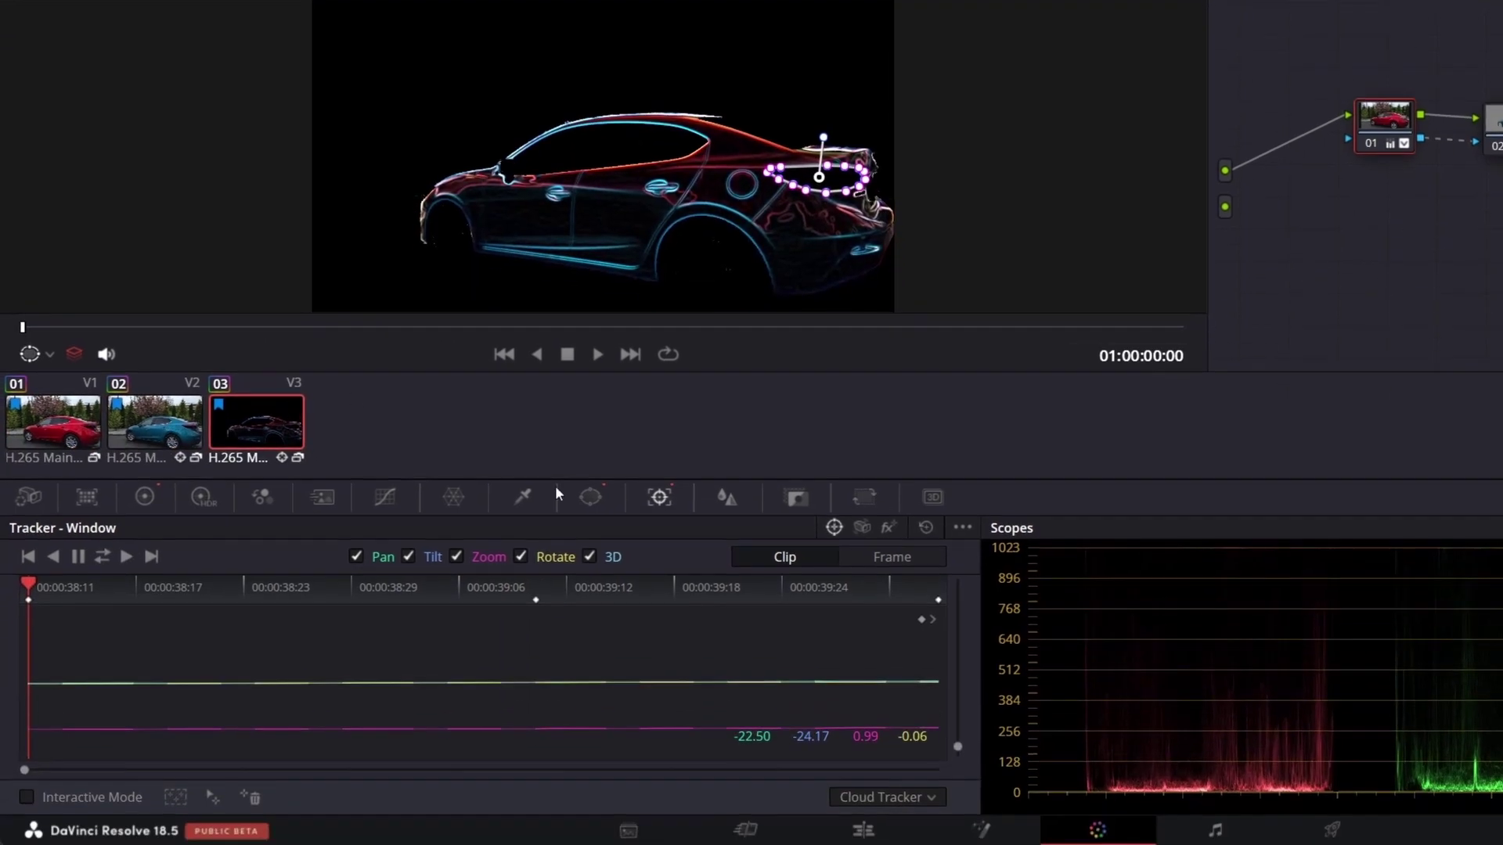
On the Edit page, switch tracks V3 and V2 off and back on to inspect each car layer.
left_click(873, 830)
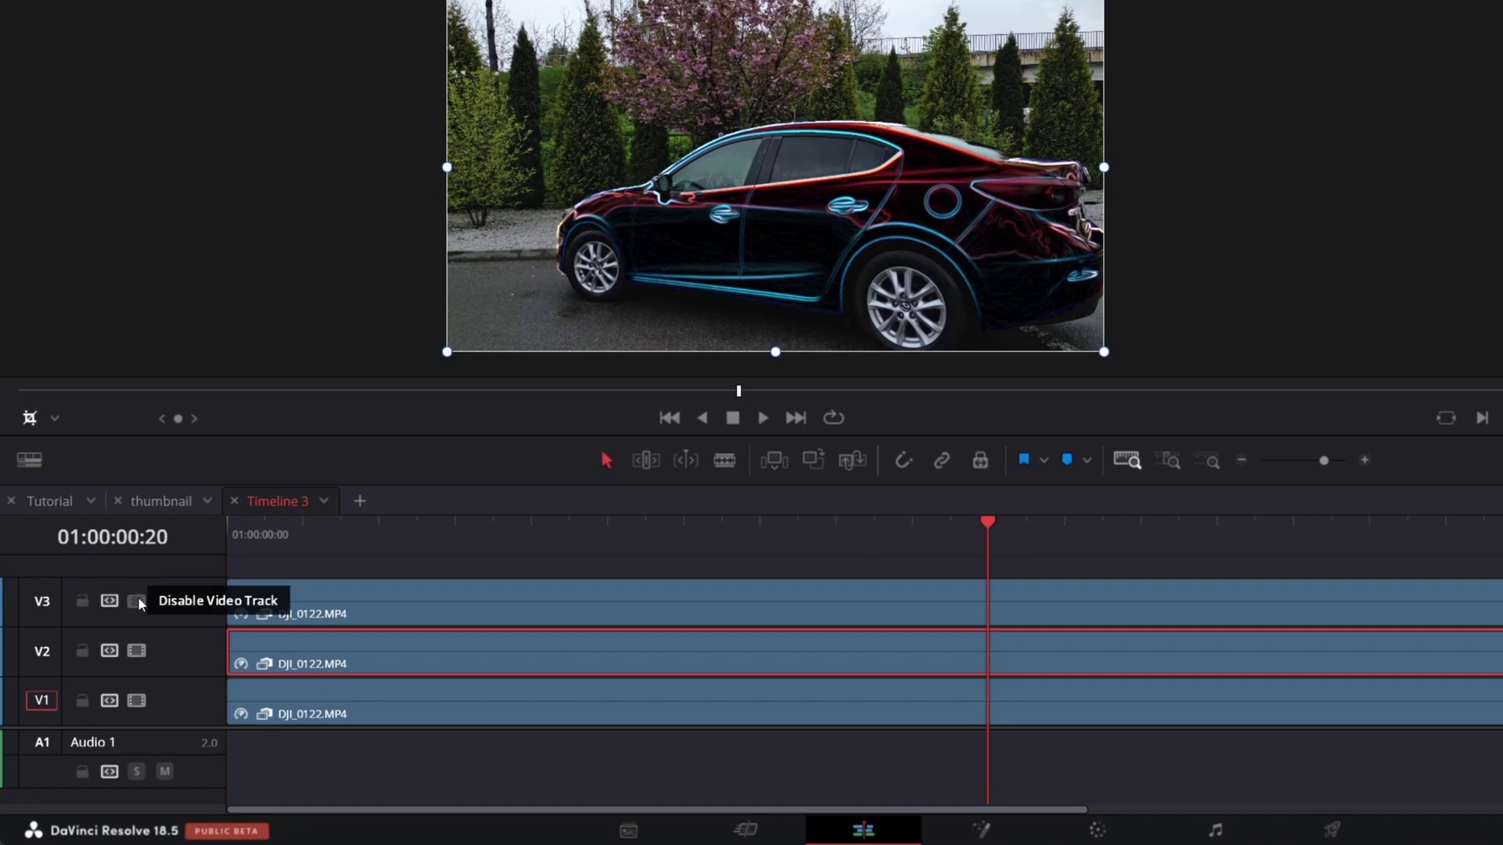
left_click(136, 601)
left_click(136, 651)
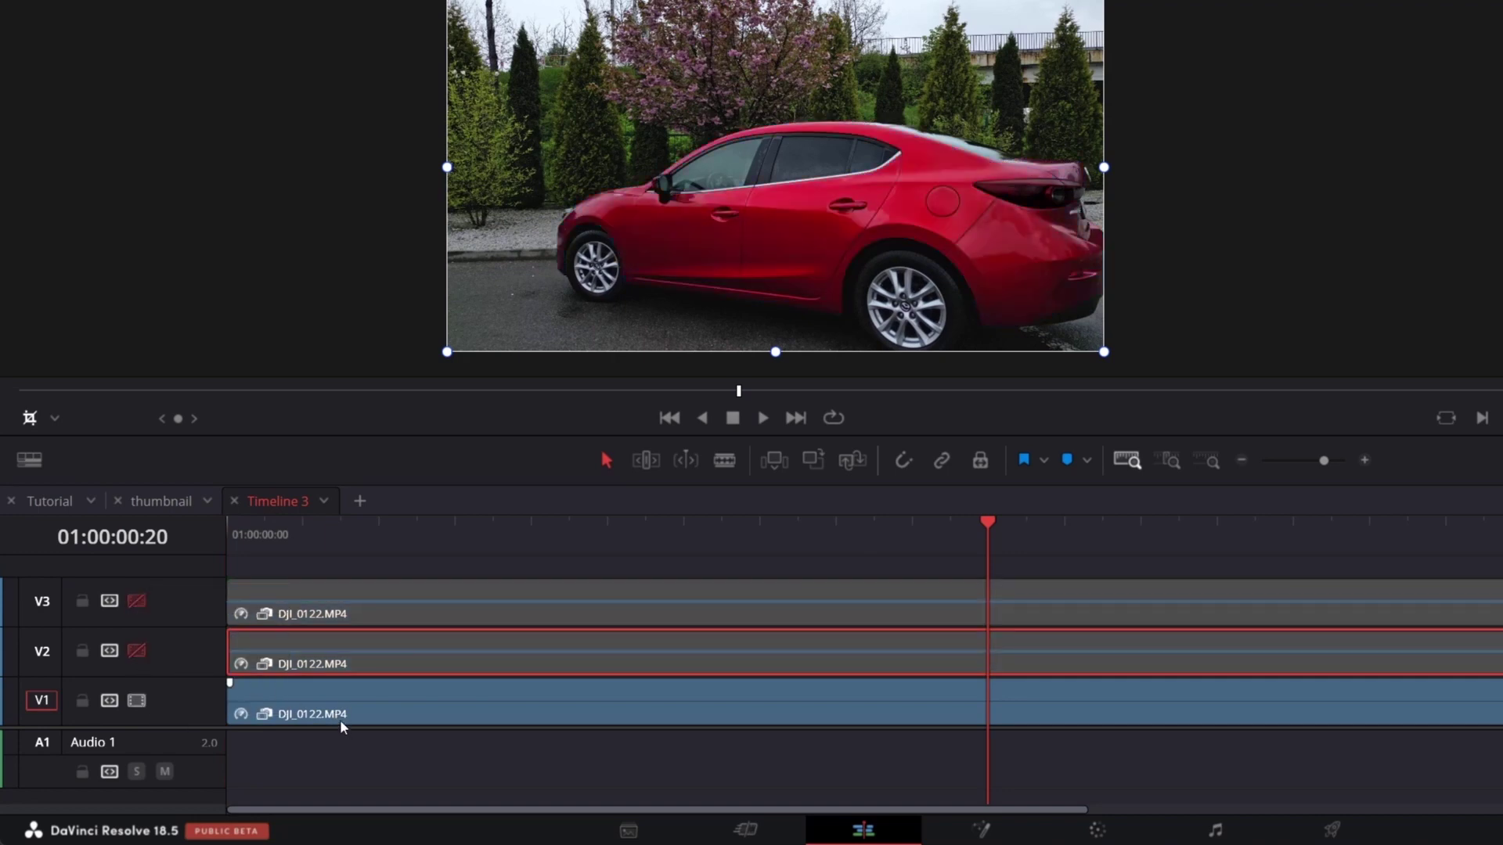
left_click(136, 651)
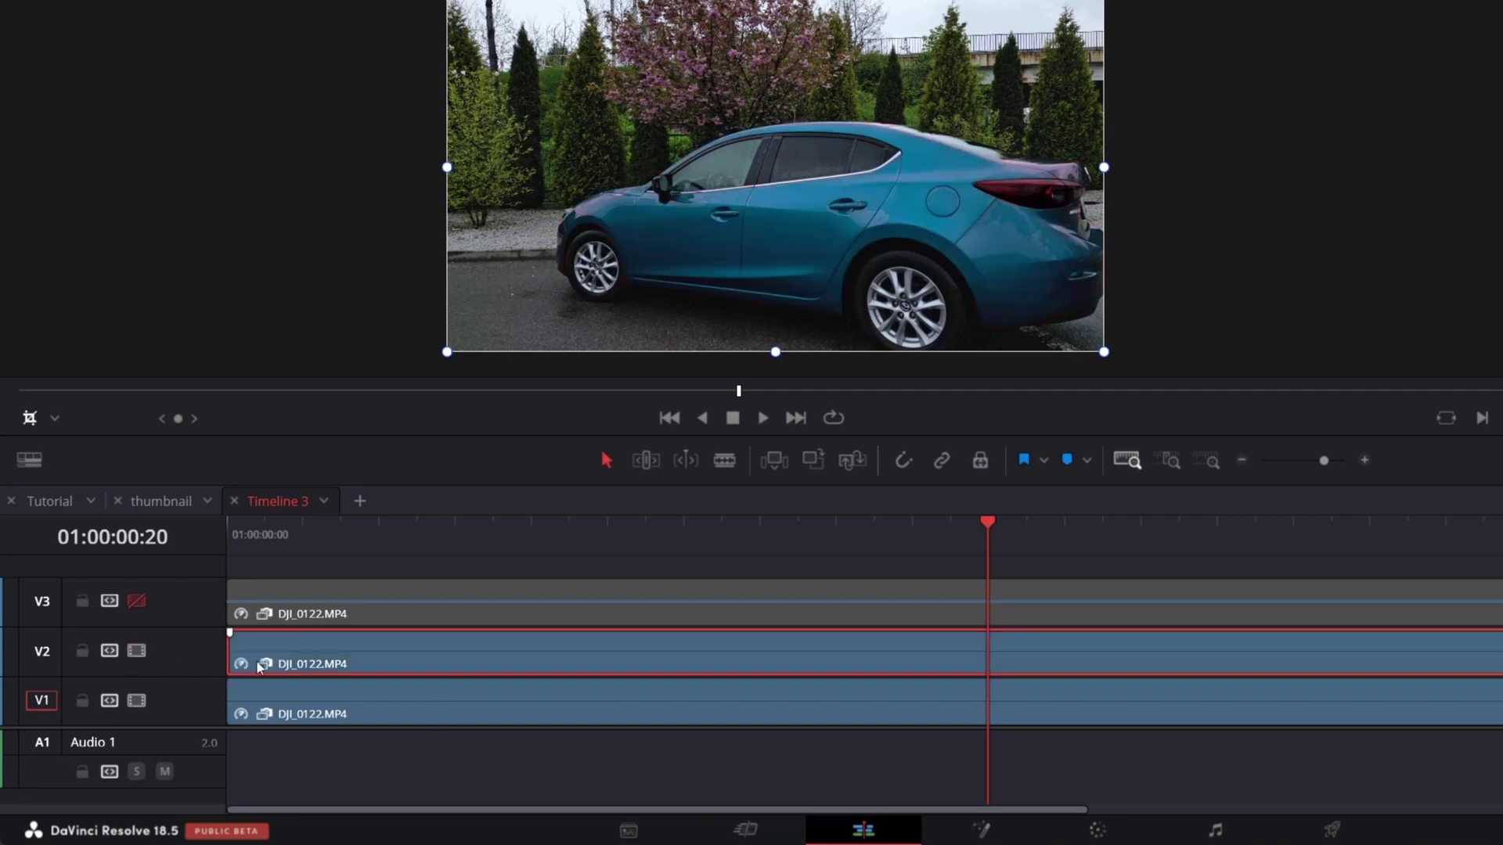
left_click(136, 600)
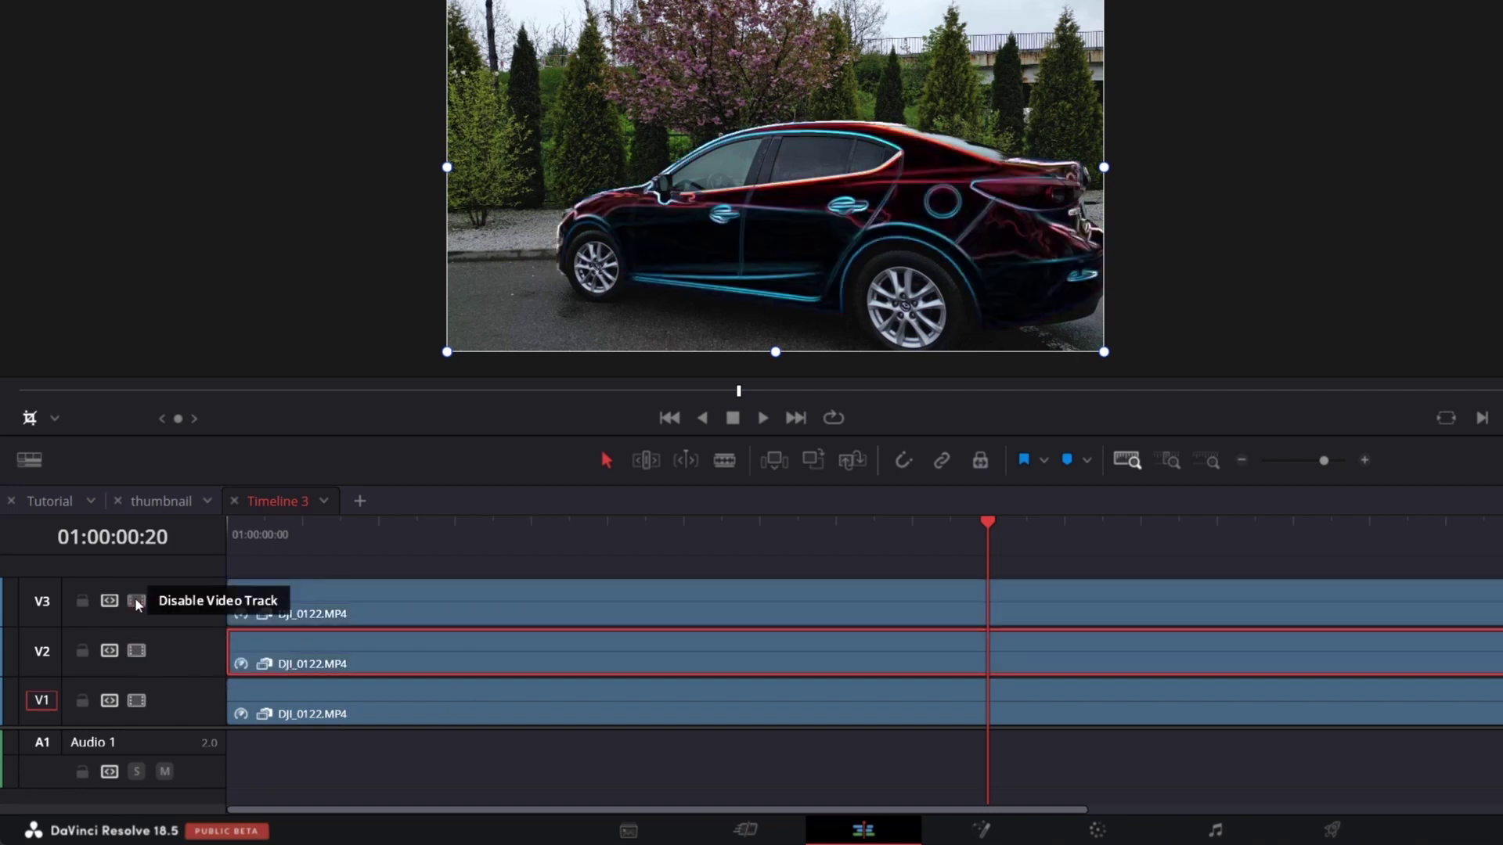
With track V3 disabled, remove the part of the V2 clip before 01:00:00:20 and move the remainder down onto V1.
left_click(134, 600)
key("ctrl+backslash")
left_click(952, 664)
key("BackSpace")
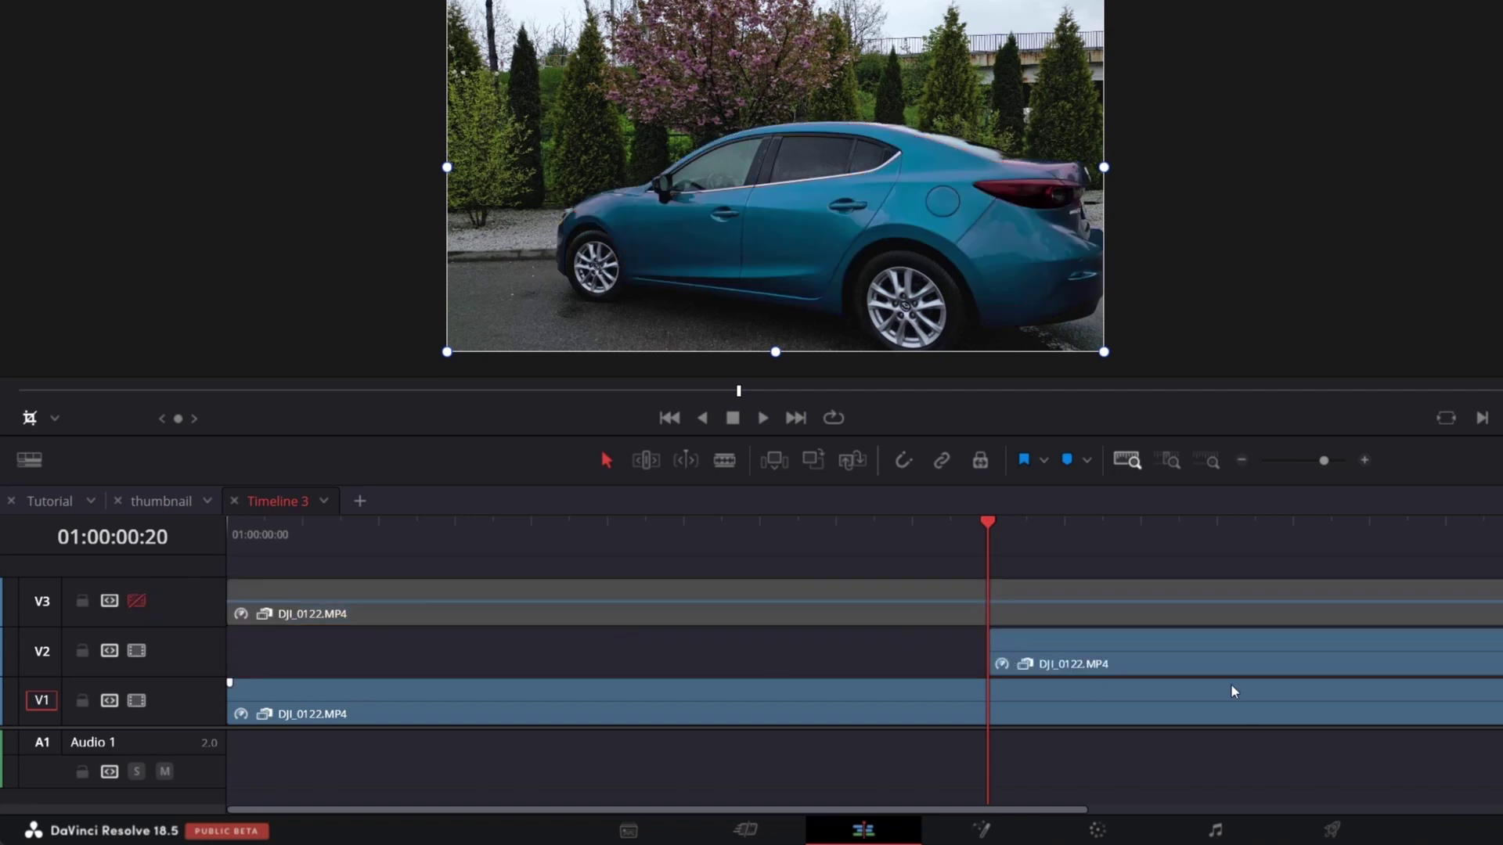
left_click_drag(1216, 641, 1224, 688)
Move the Edge Detect clip from V3 to V2 and trim both ends around the V1 cut, ending it at 01:00:01:00.
left_click_drag(486, 602, 487, 630)
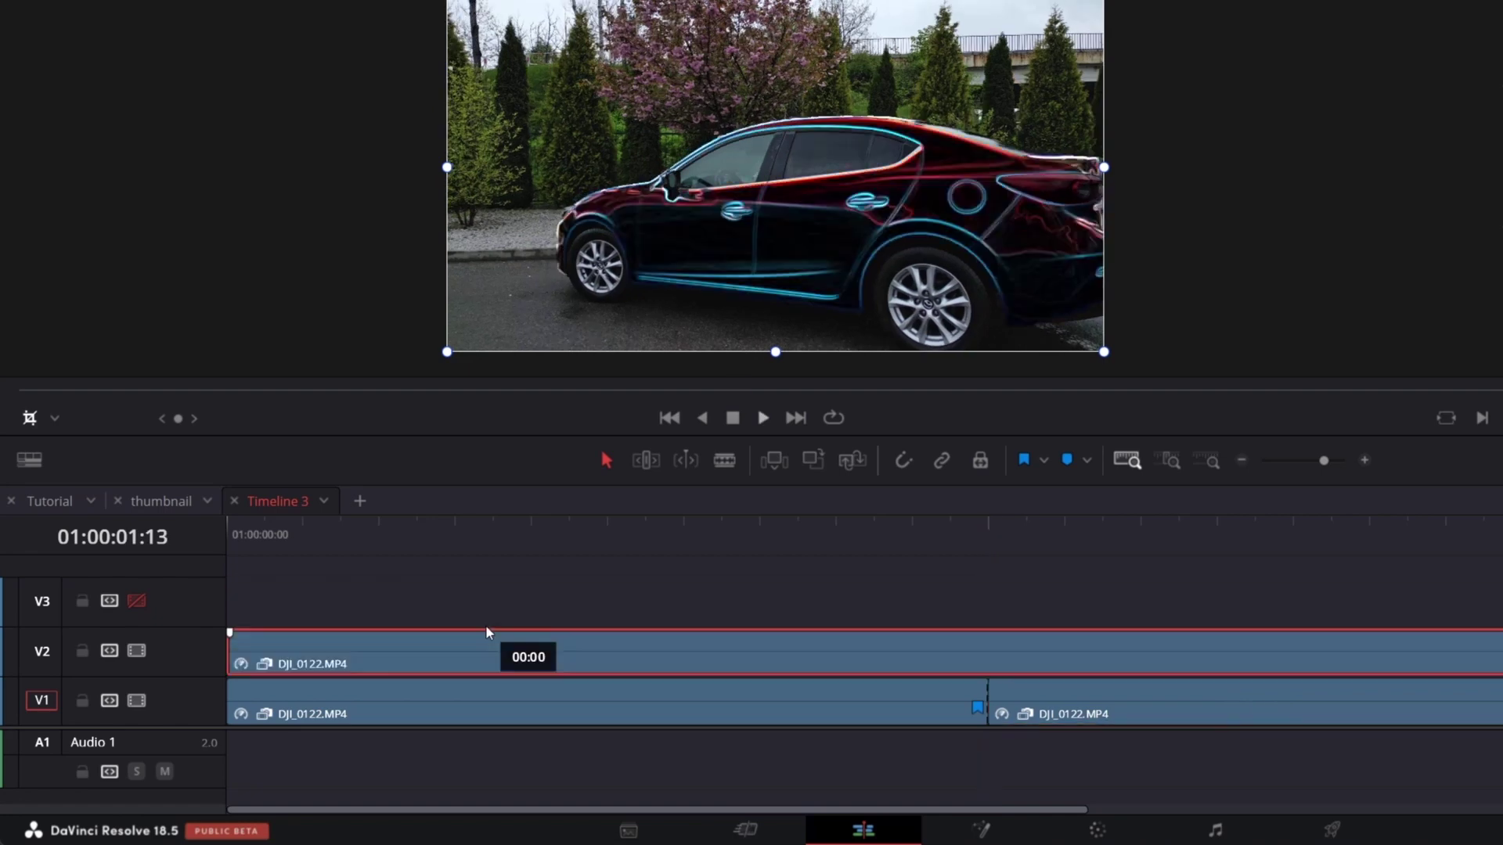
left_click(597, 531)
key("Left")
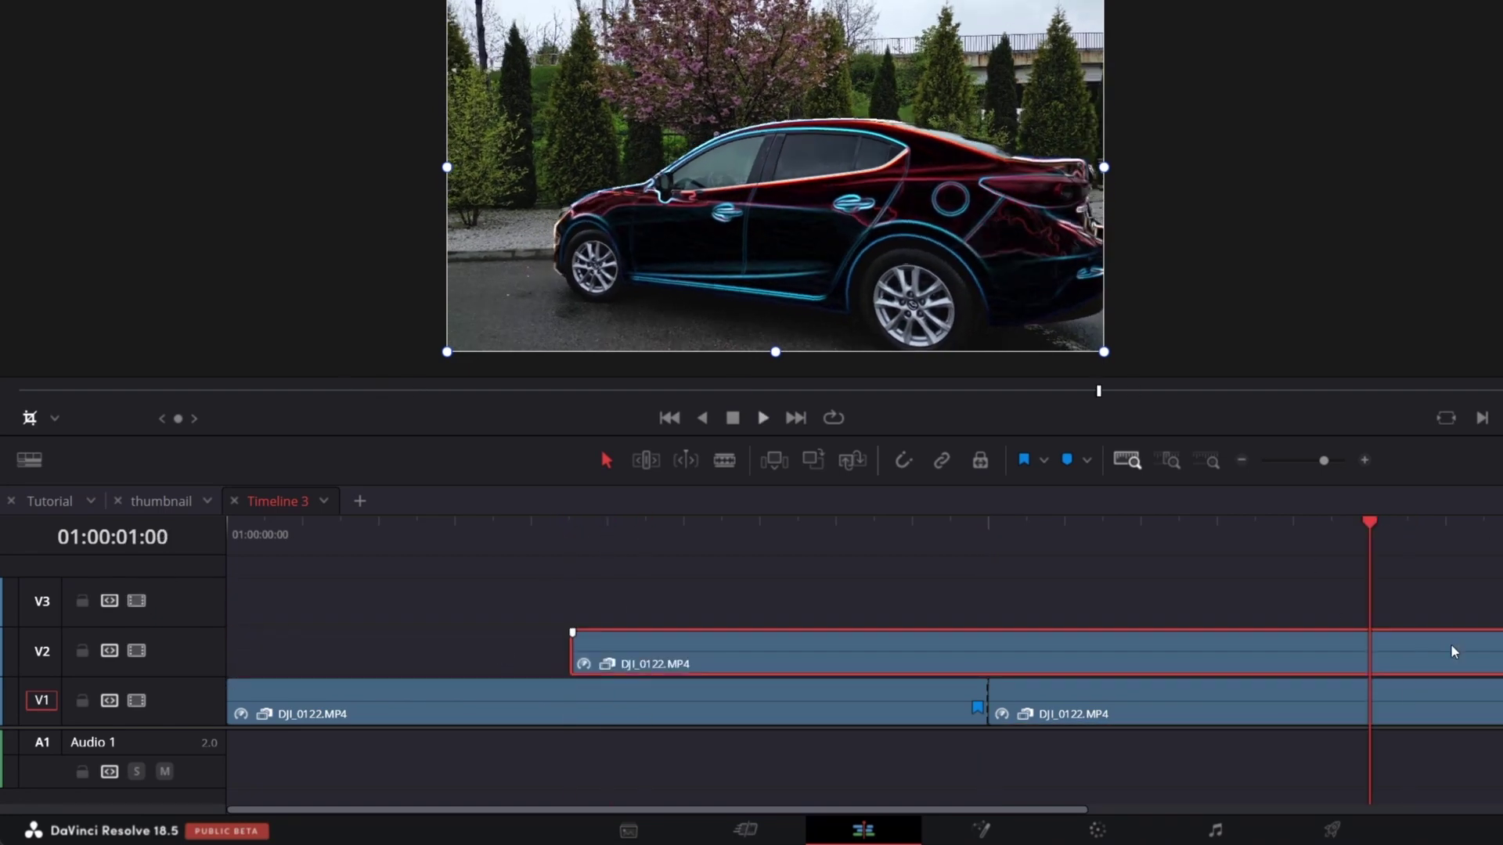
left_click(1449, 643)
key("Delete")
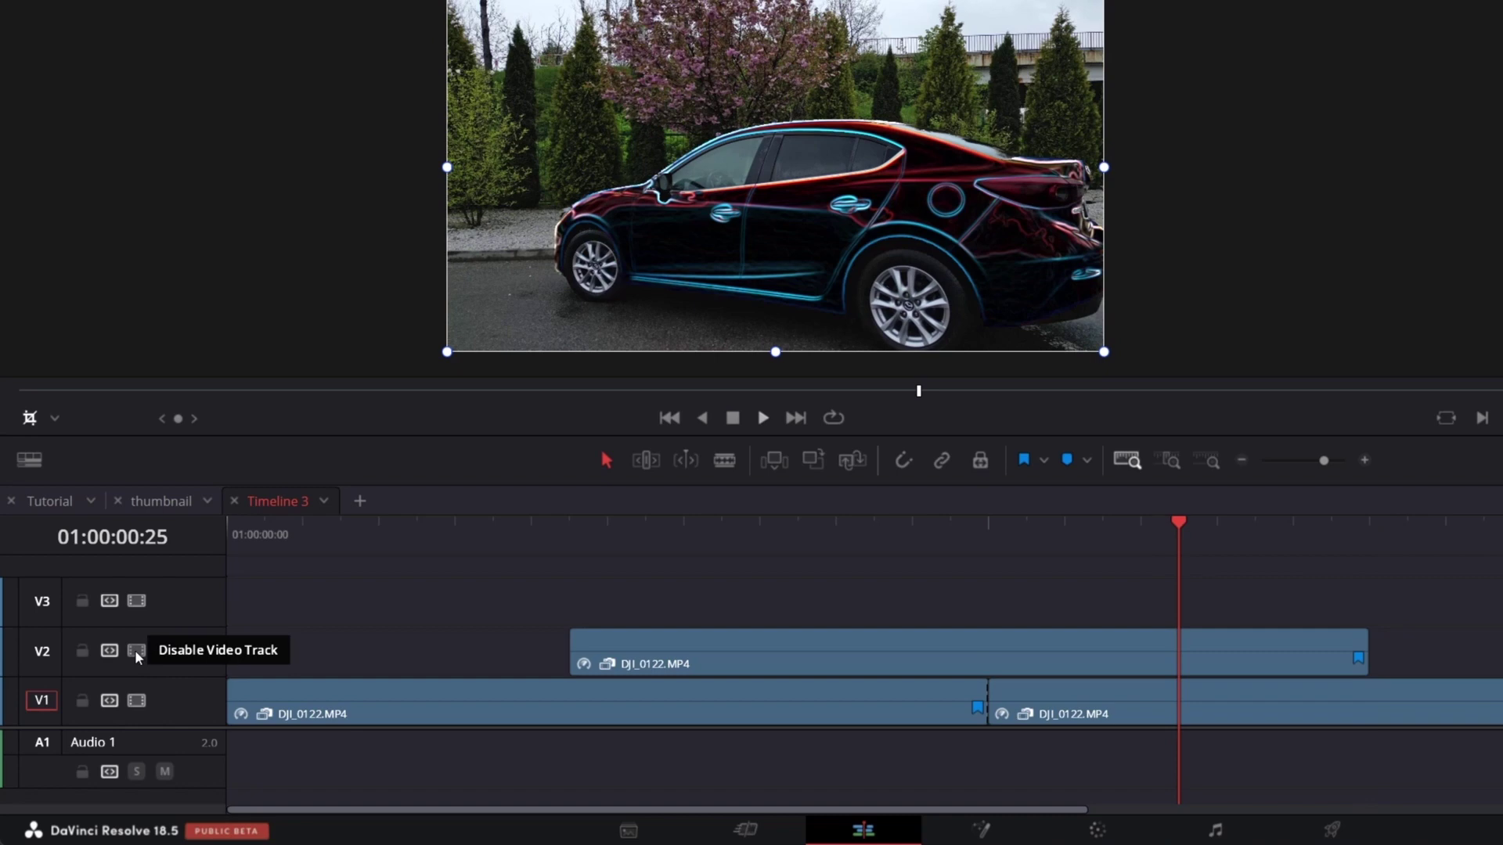
Disable track V2 and add the Cross Dissolve Fusion transition to the V1 cut at 01:00:00:20.
left_click(136, 651)
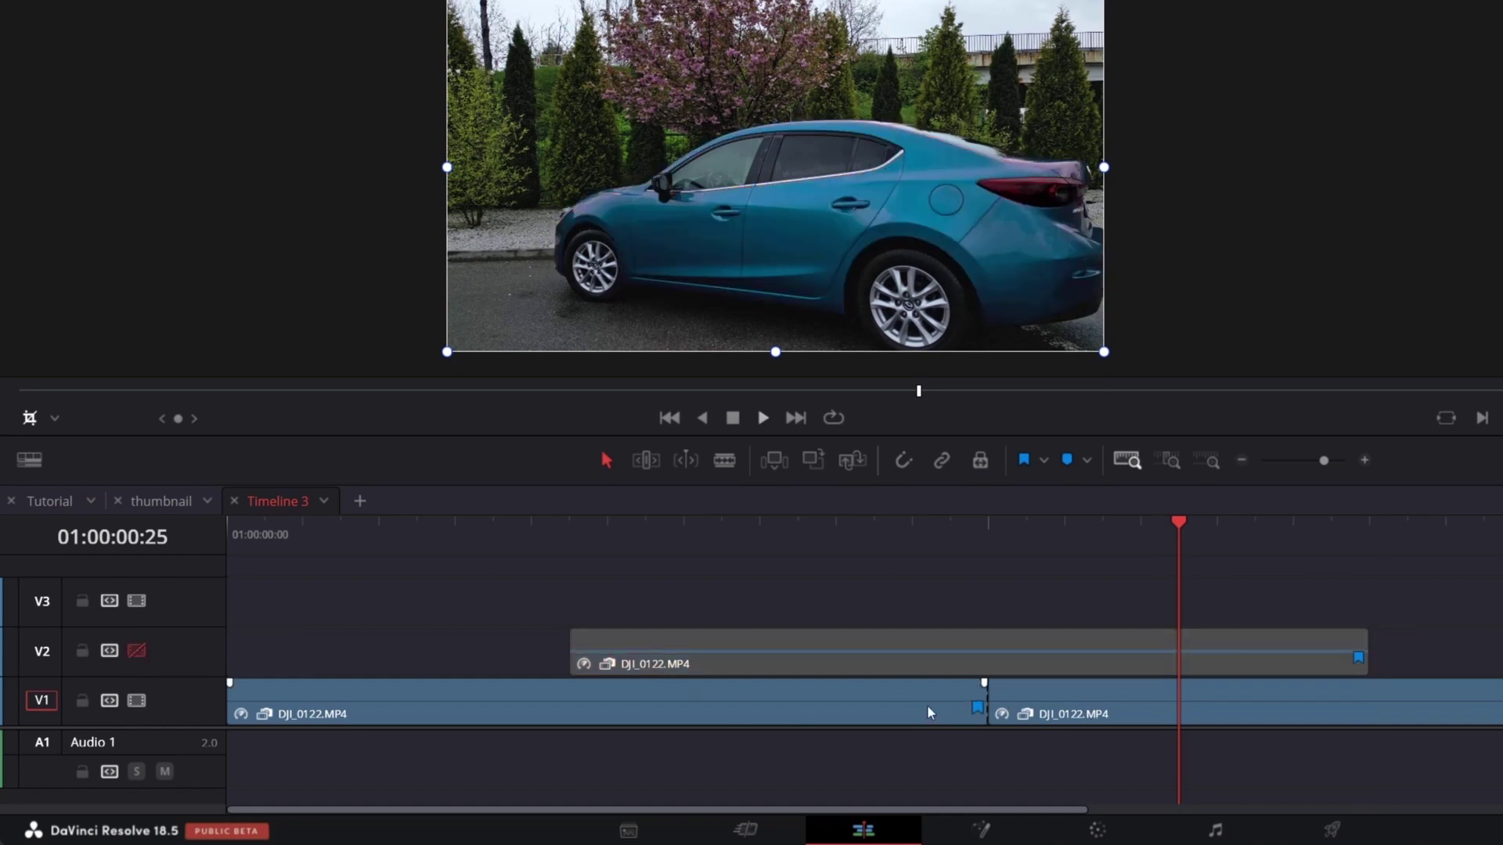
key("Up")
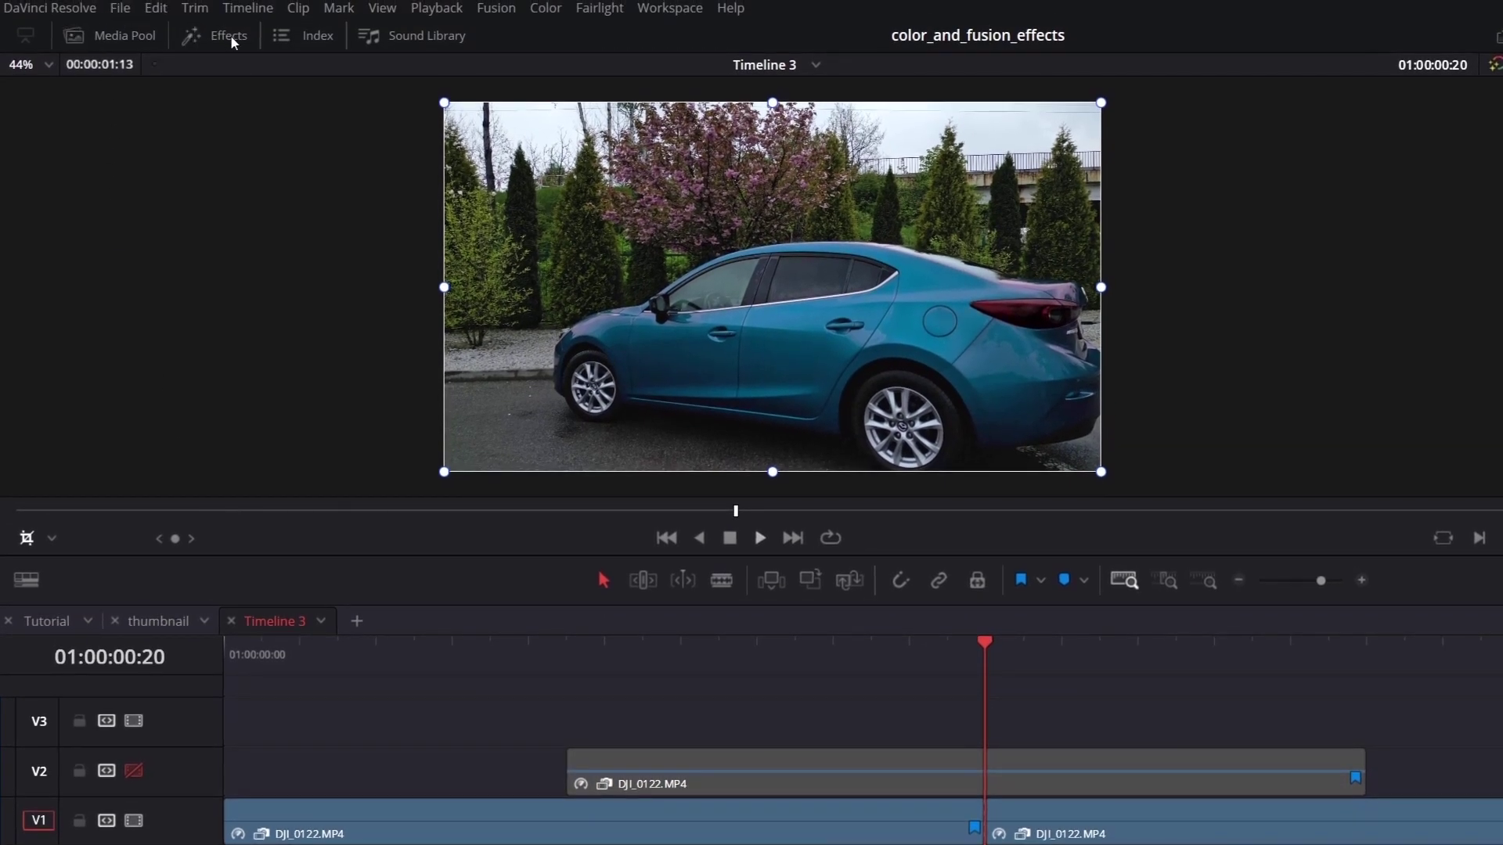
left_click(230, 36)
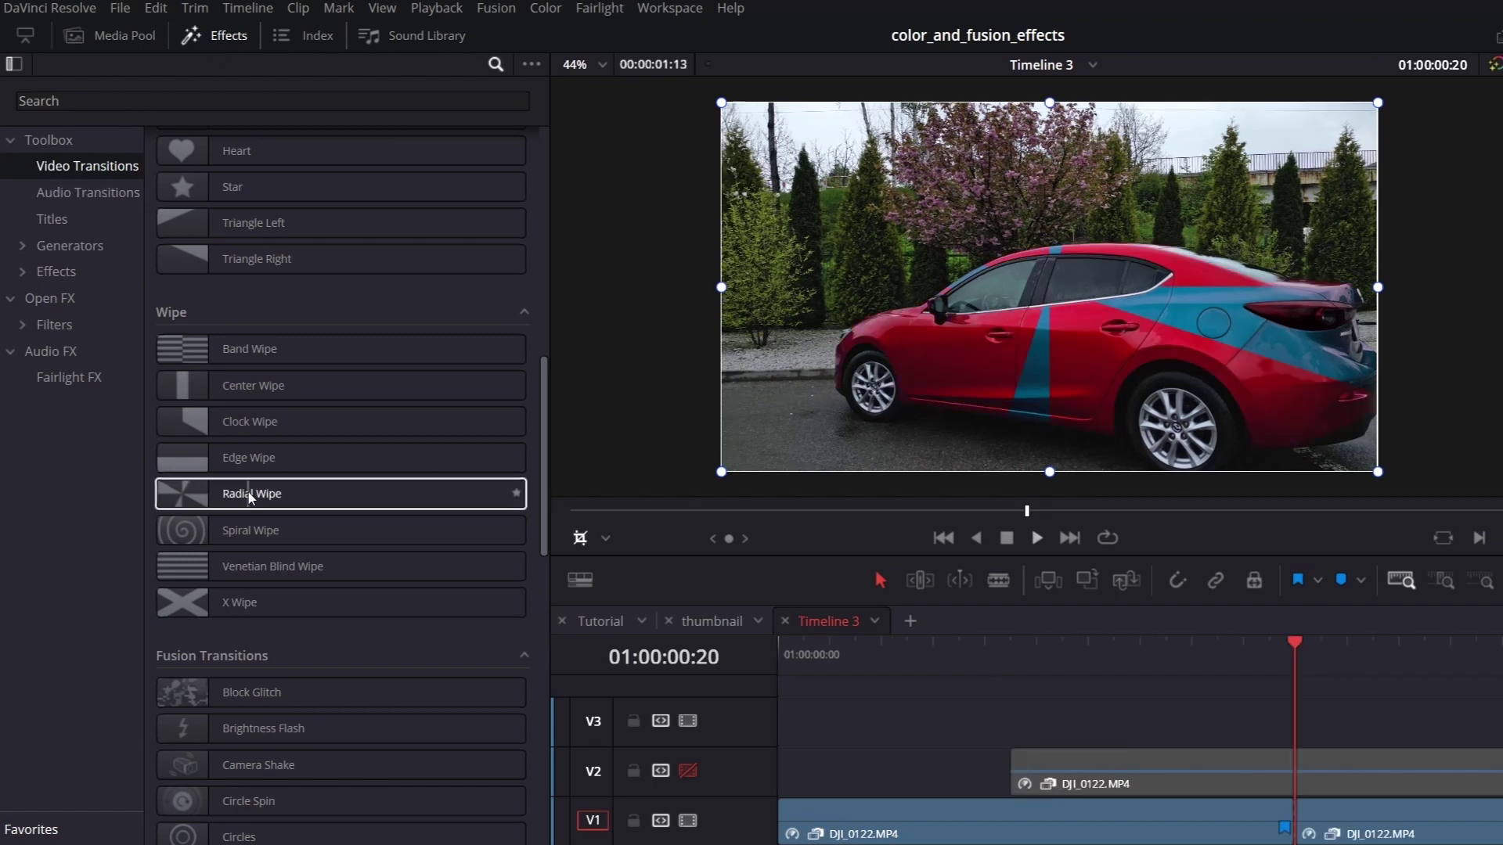
scroll(258, 486, "down", 5)
left_click(258, 548)
left_click_drag(259, 548, 1270, 841)
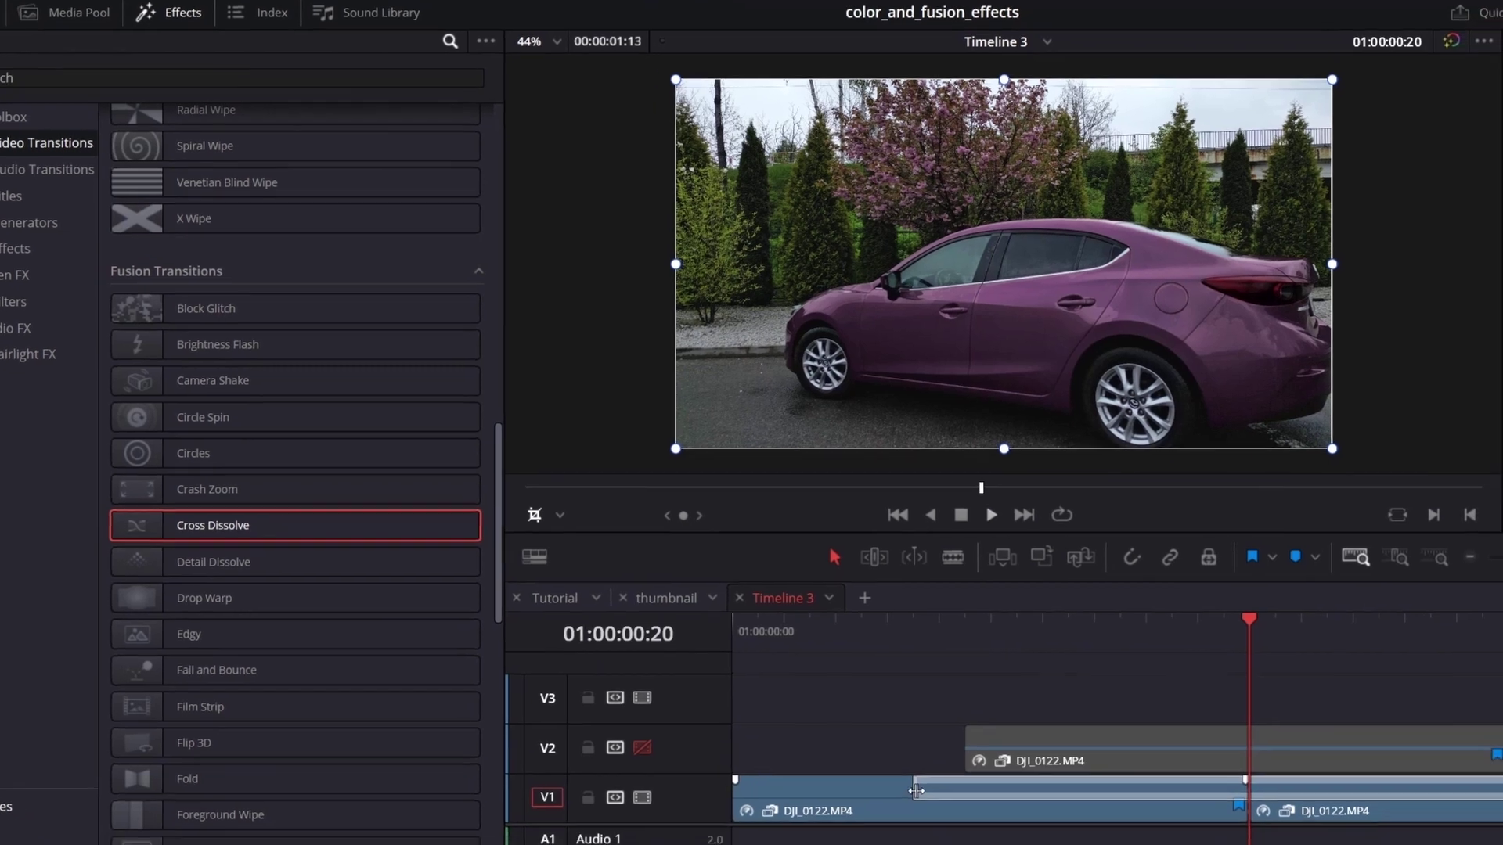
Extend the cross dissolve around the cut and adjust the V2 clip's ends so both span the same range.
left_click_drag(965, 815, 991, 815)
left_click_drag(766, 701, 792, 700)
left_click(1306, 653)
left_click_drag(1325, 654, 1353, 654)
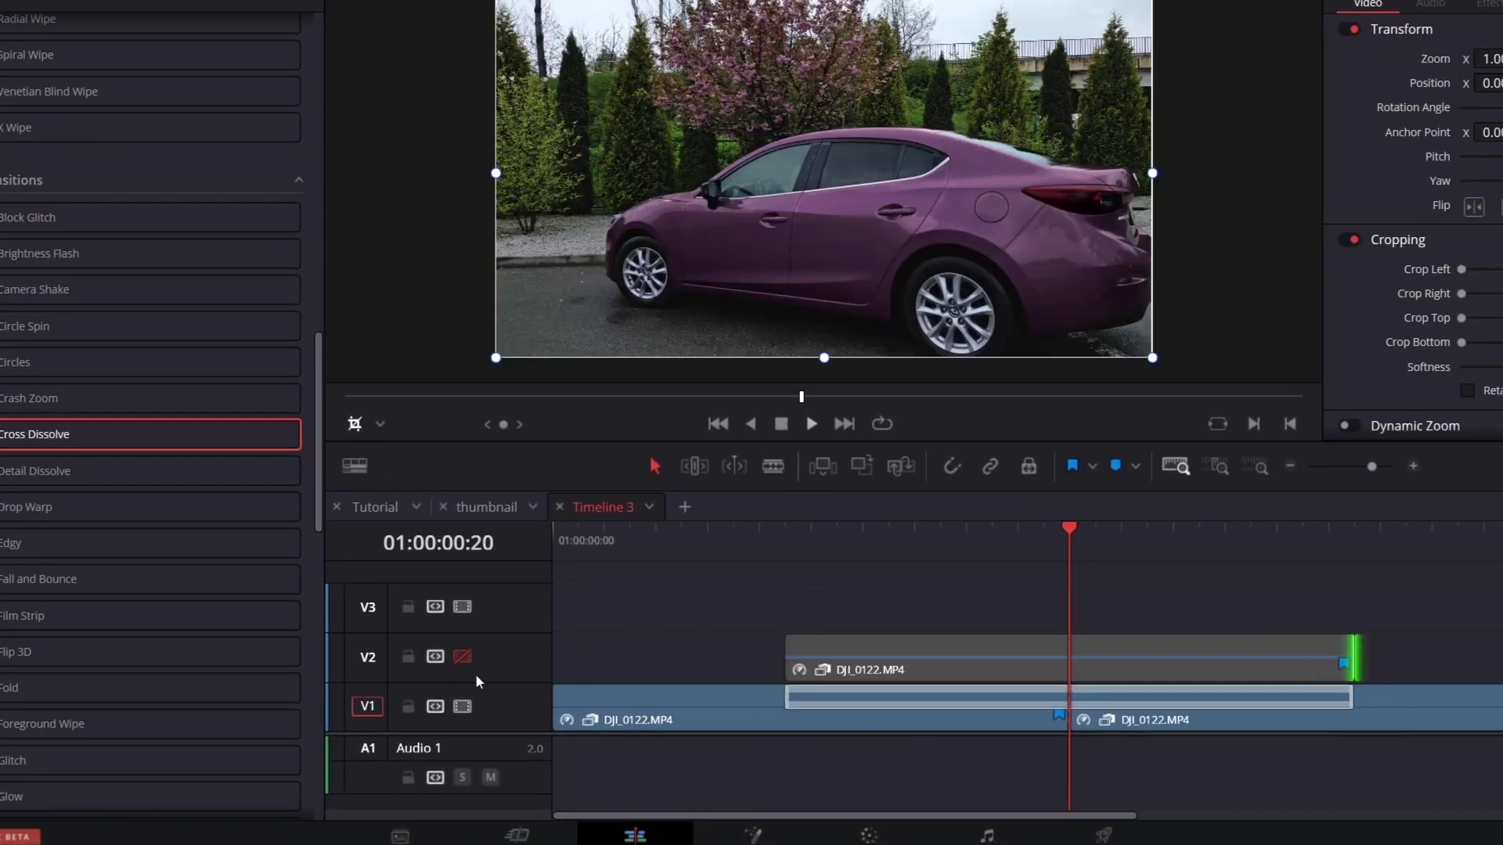
Re-enable track V2, set its clip's composite mode to Add, and give the clip short fades at both ends.
left_click(462, 656)
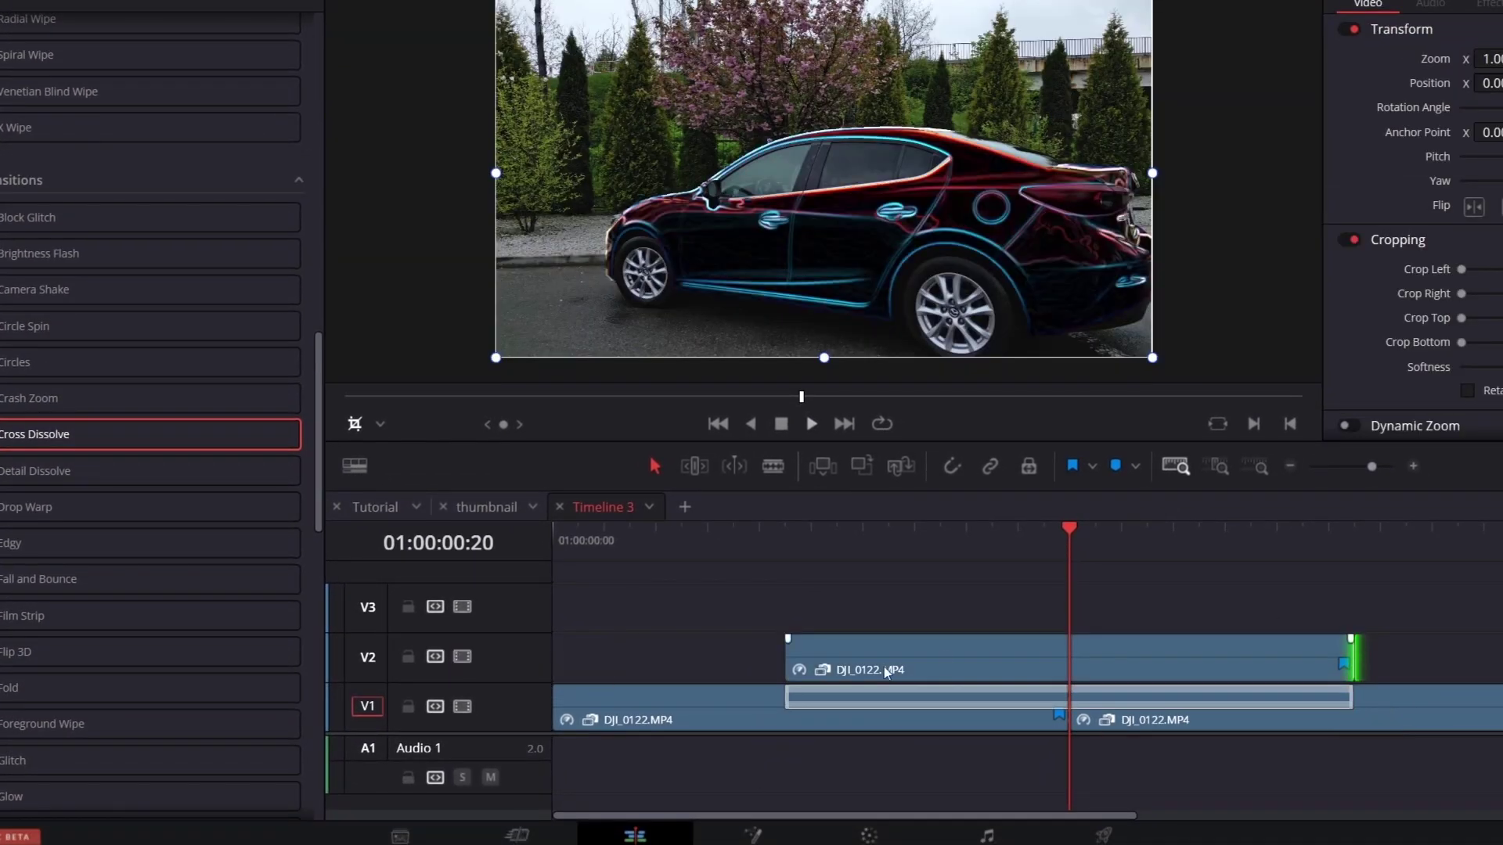
left_click(1042, 643)
scroll(1267, 352, "down", 5)
left_click(1266, 422)
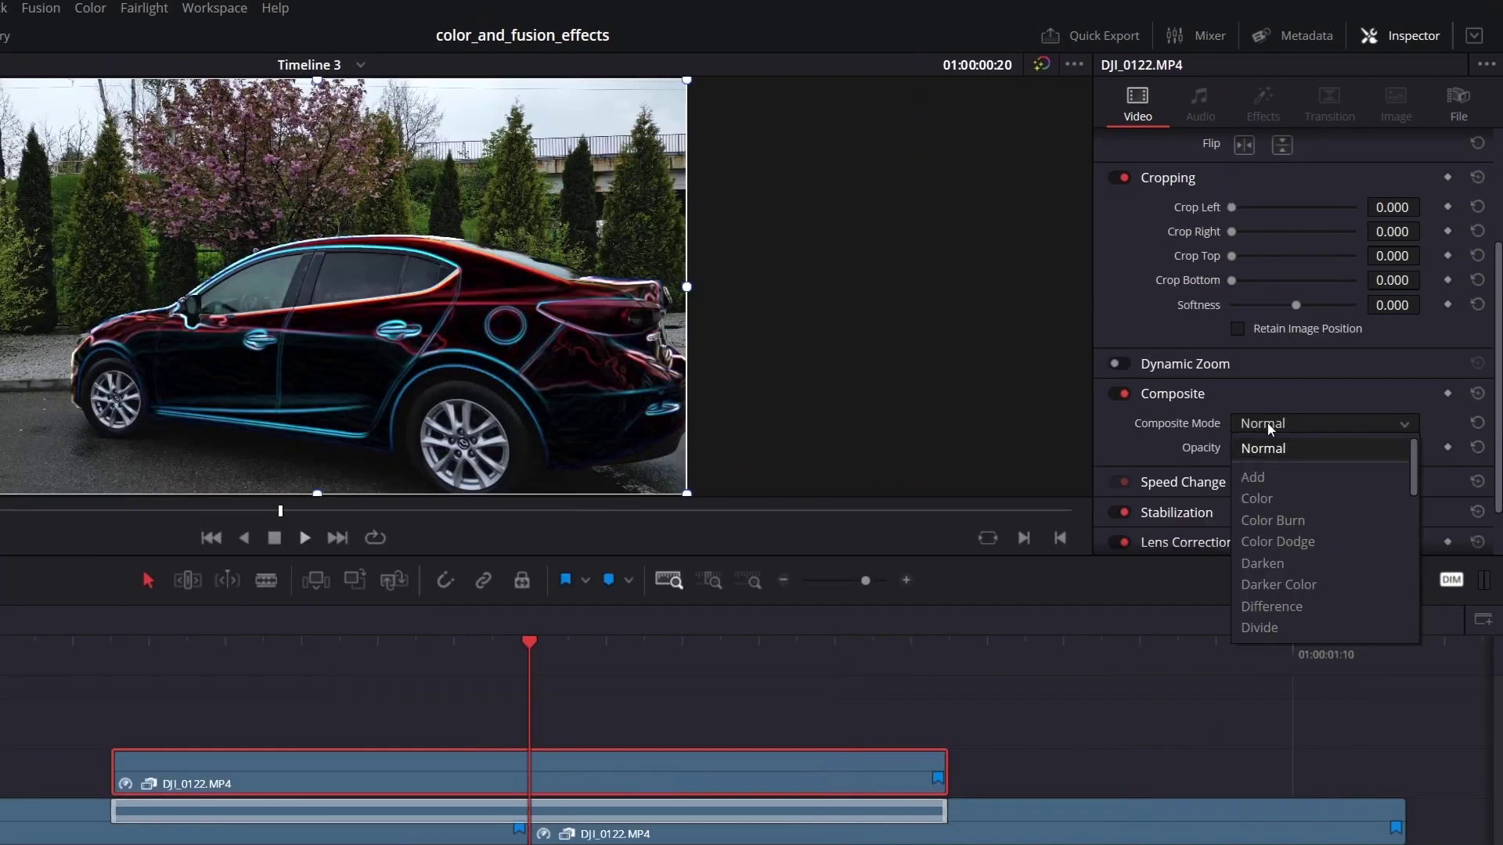
left_click(1288, 476)
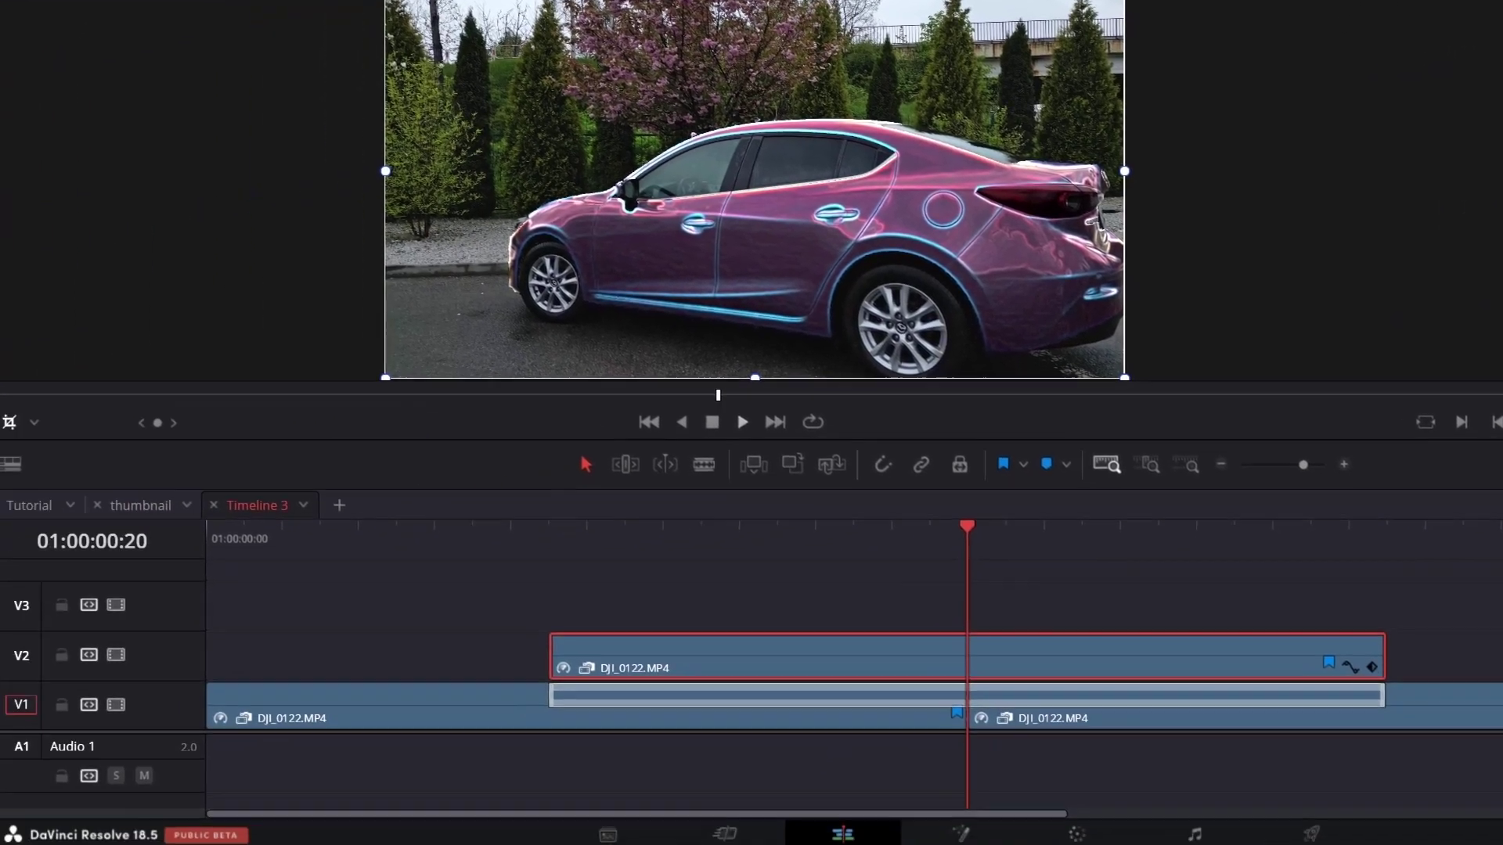
left_click_drag(554, 635, 588, 631)
left_click_drag(1380, 635, 1346, 624)
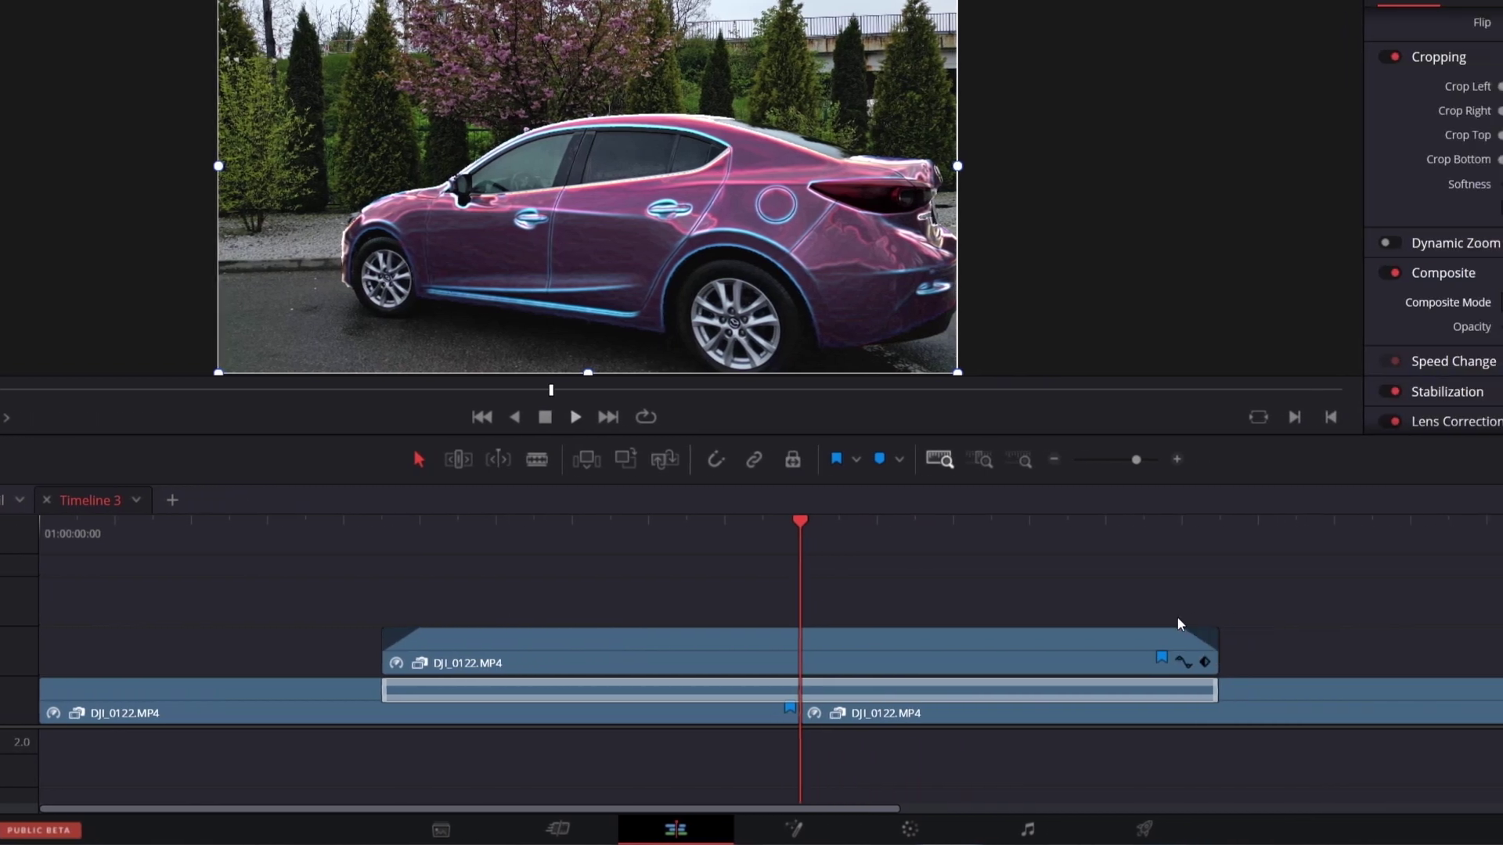
At the V2 clip's start, set keyframes for Crop Left and Crop Right and increase Crop Right across most of its range.
left_click(1111, 654)
left_click(482, 416)
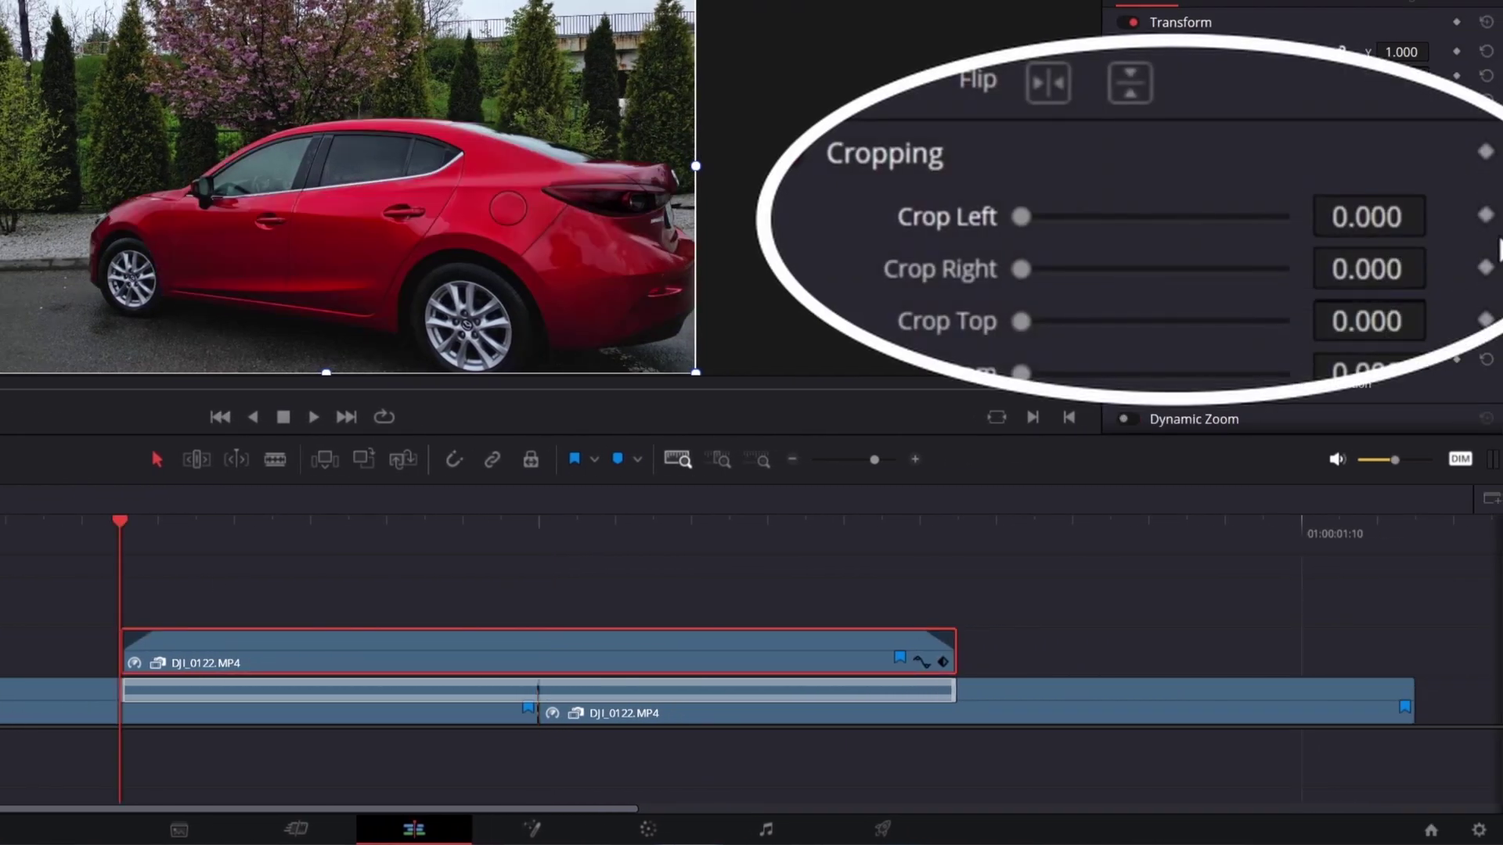
left_click(1485, 214)
left_click(1485, 268)
left_click_drag(1026, 268, 1241, 299)
key("Down")
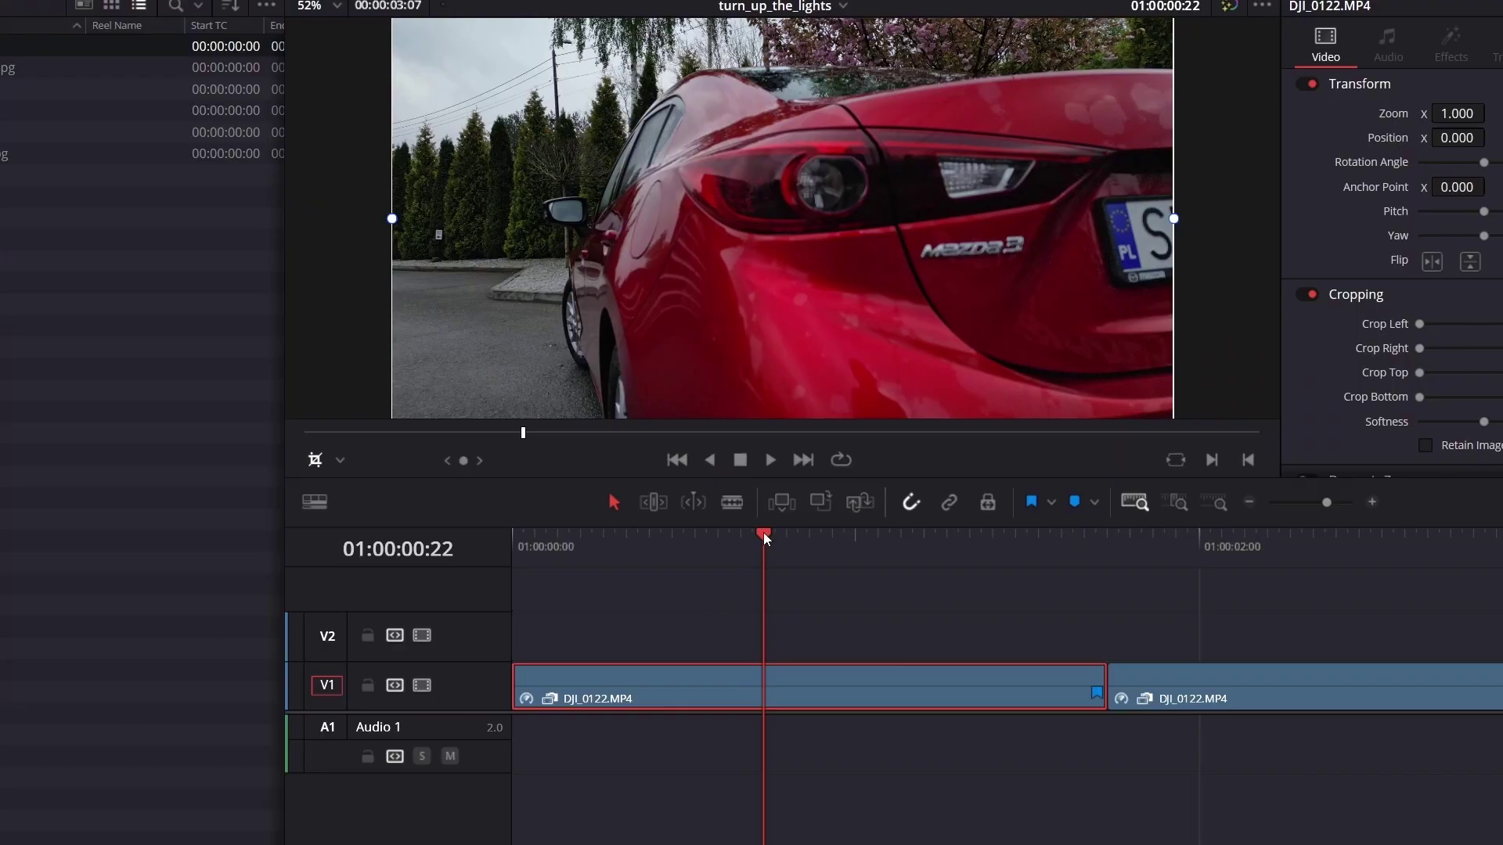
At 01:00:00:27 of the turn_up_the_lights timeline, add a serial node on the Color page plus two layer nodes joined by a mixer.
left_click_drag(764, 536, 824, 537)
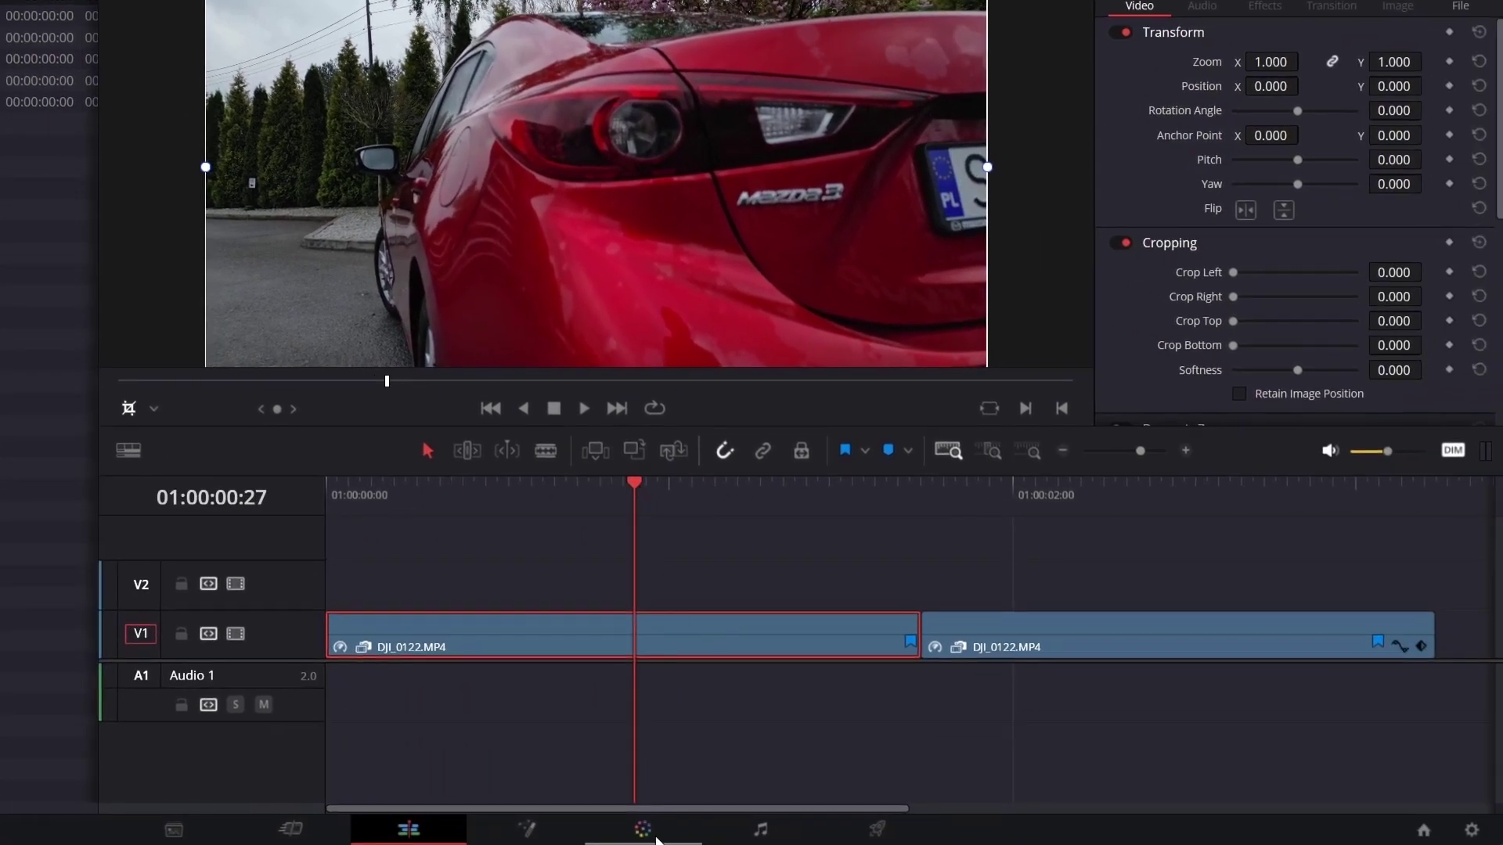
left_click(657, 838)
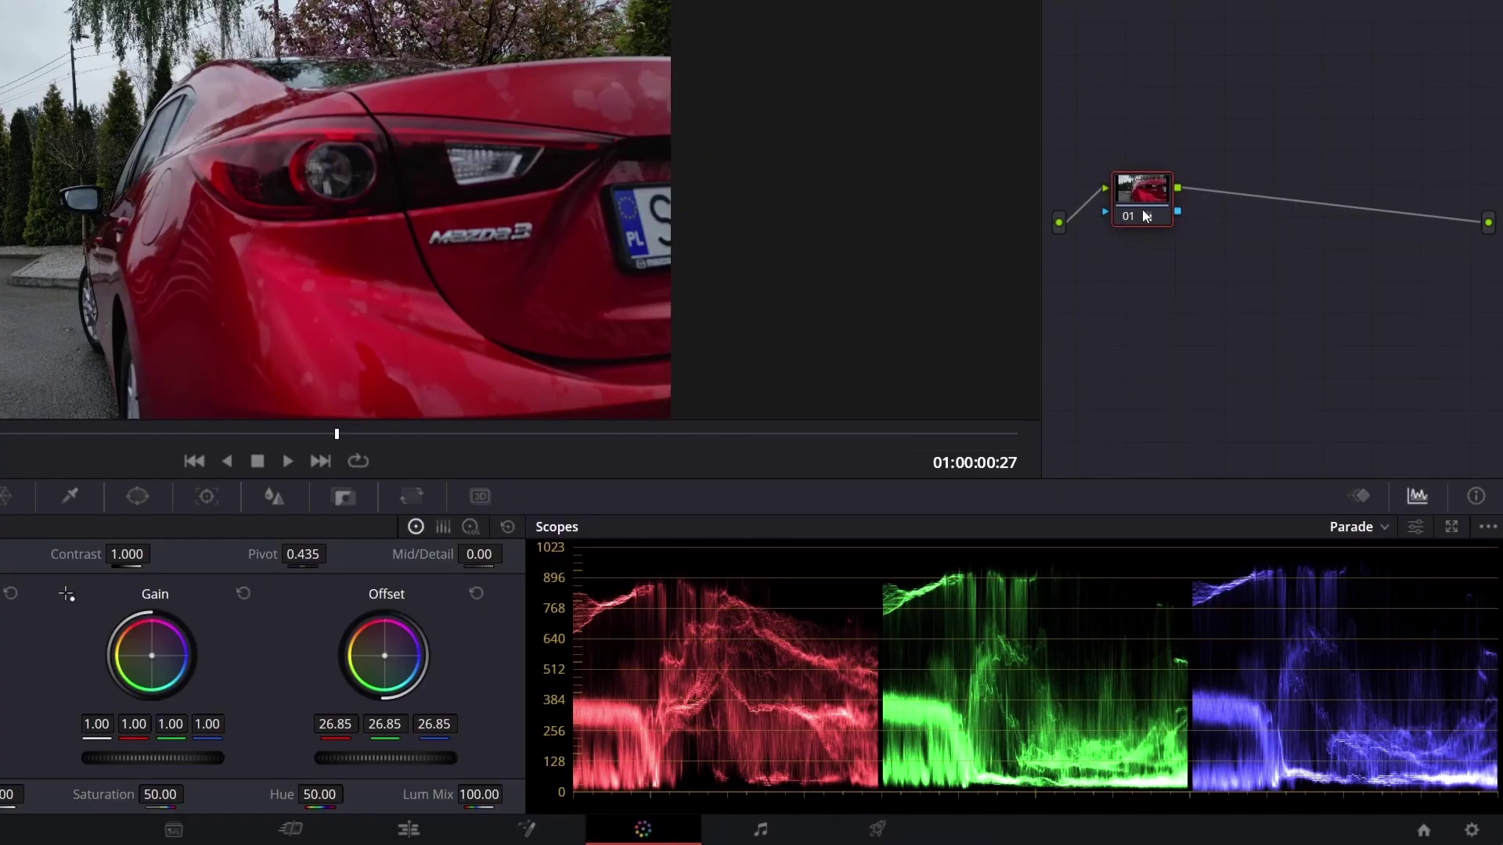
key("alt+s")
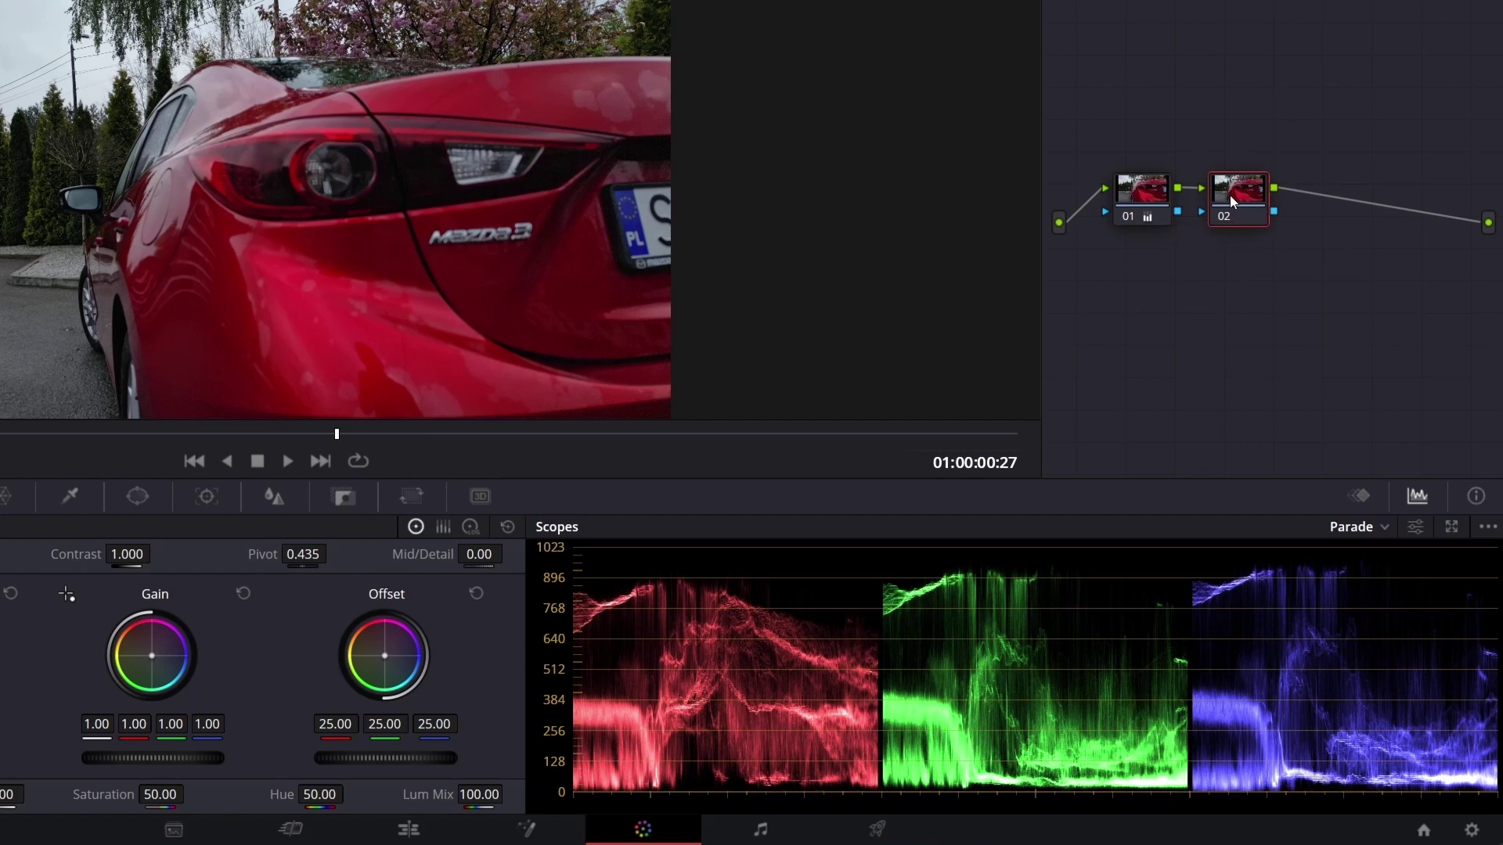
key("alt+l")
key("alt+l")
key("alt+p")
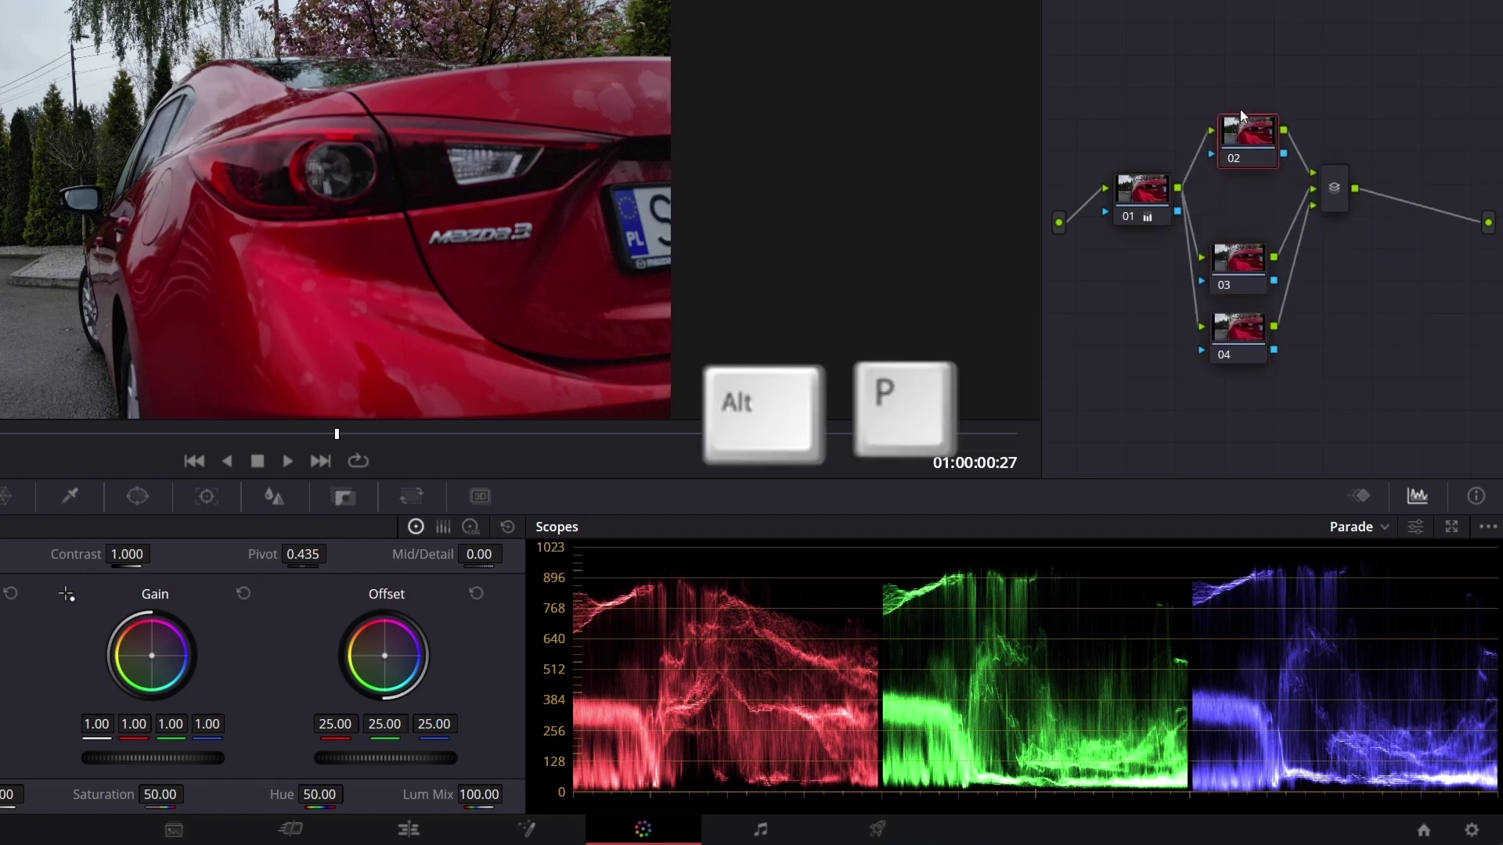
Space out the node branches and draw a curve window on node 02 around the thin upper strip of the outer taillight.
left_click(1263, 66)
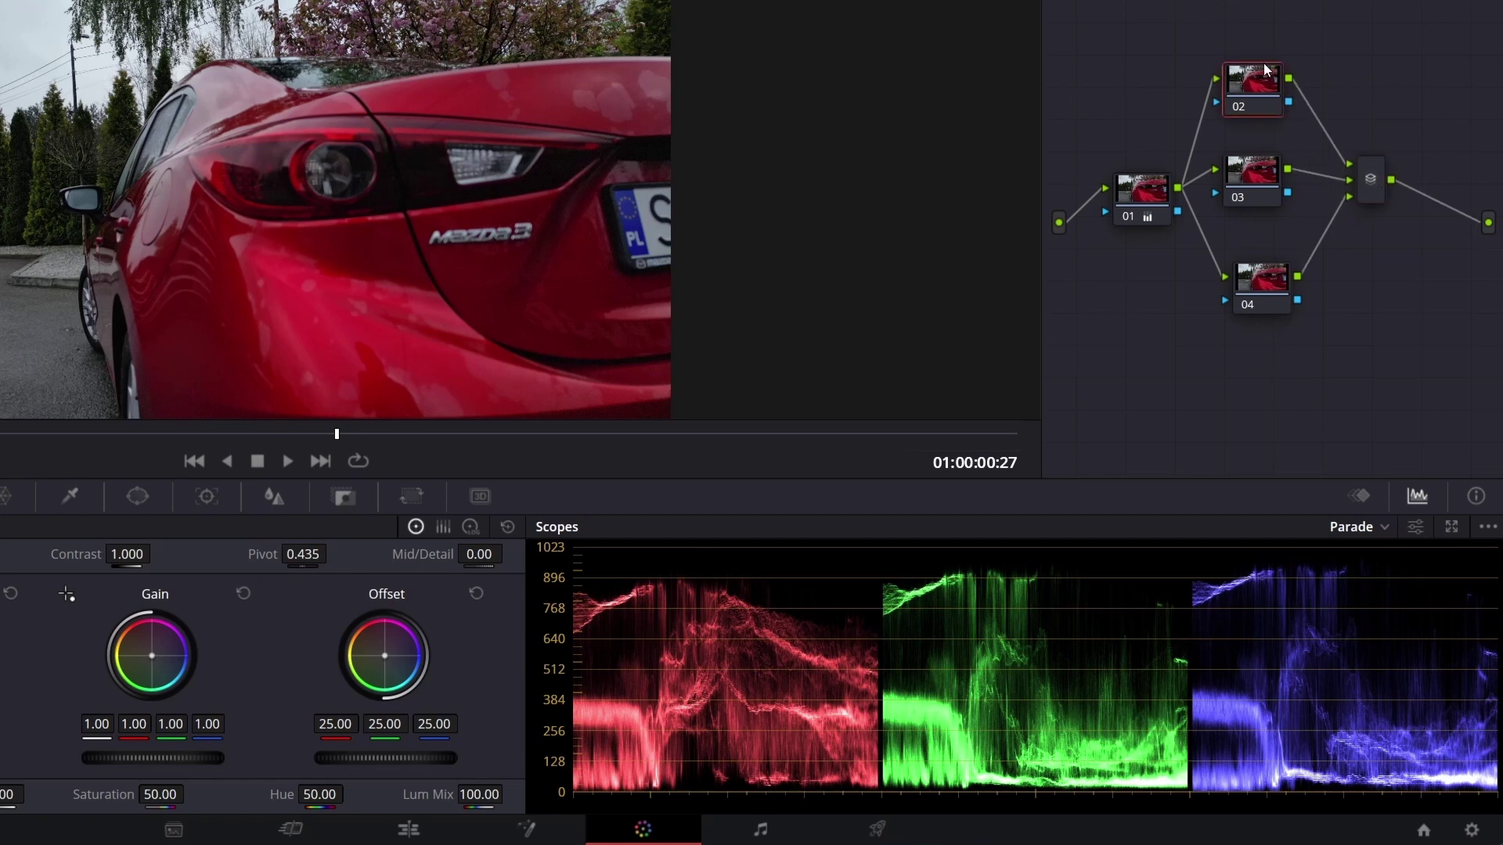
left_click(137, 496)
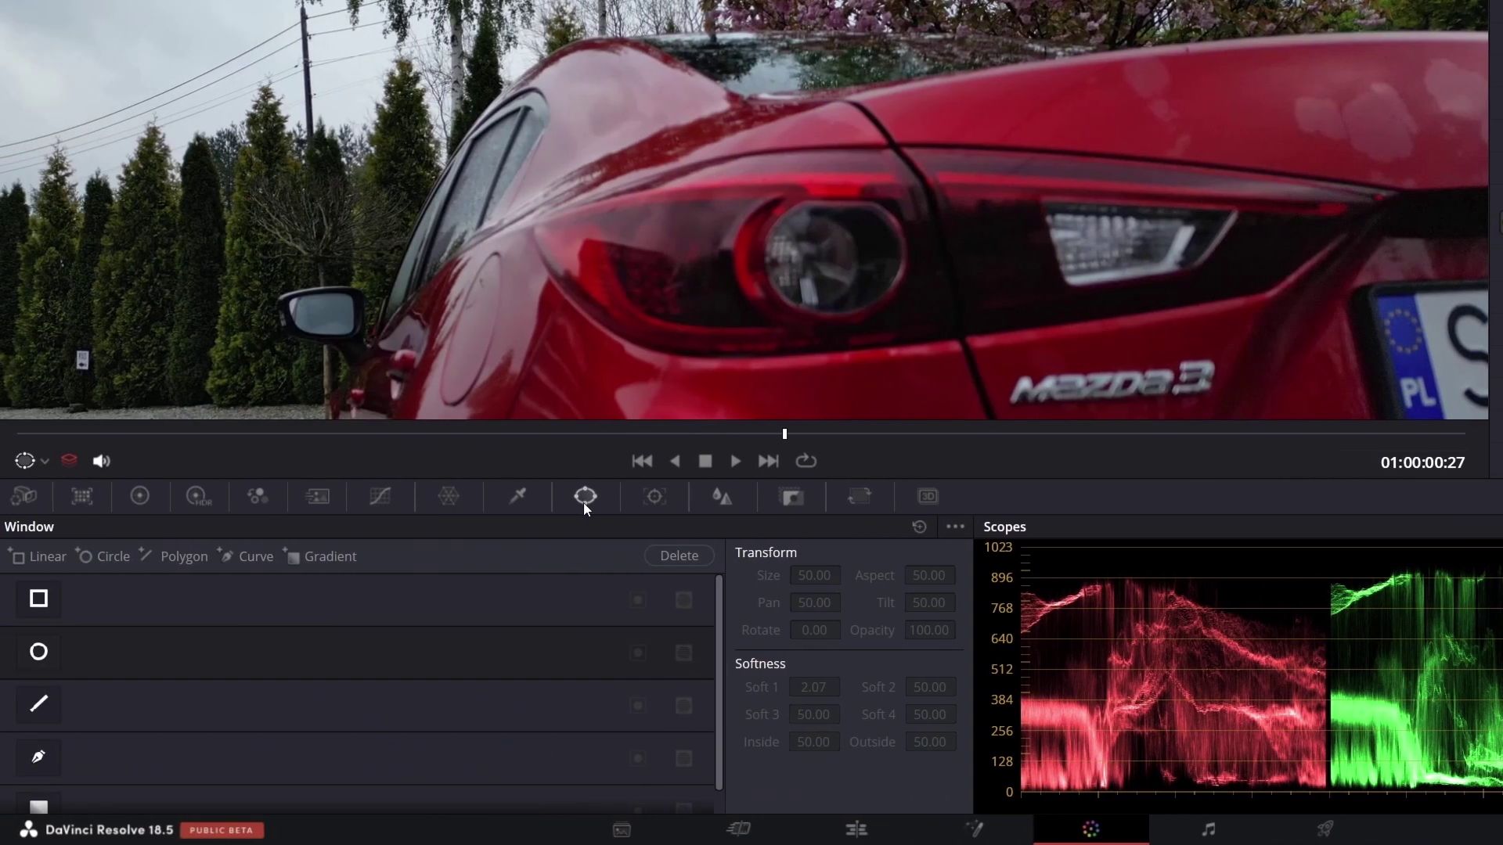
left_click(37, 753)
left_click(468, 226)
left_click(552, 207)
left_click(634, 199)
left_click(712, 195)
left_click(774, 195)
left_click(834, 198)
left_click(816, 175)
Track the taillight strip window both forward and in reverse, and play the clip to check how it follows.
left_click(657, 492)
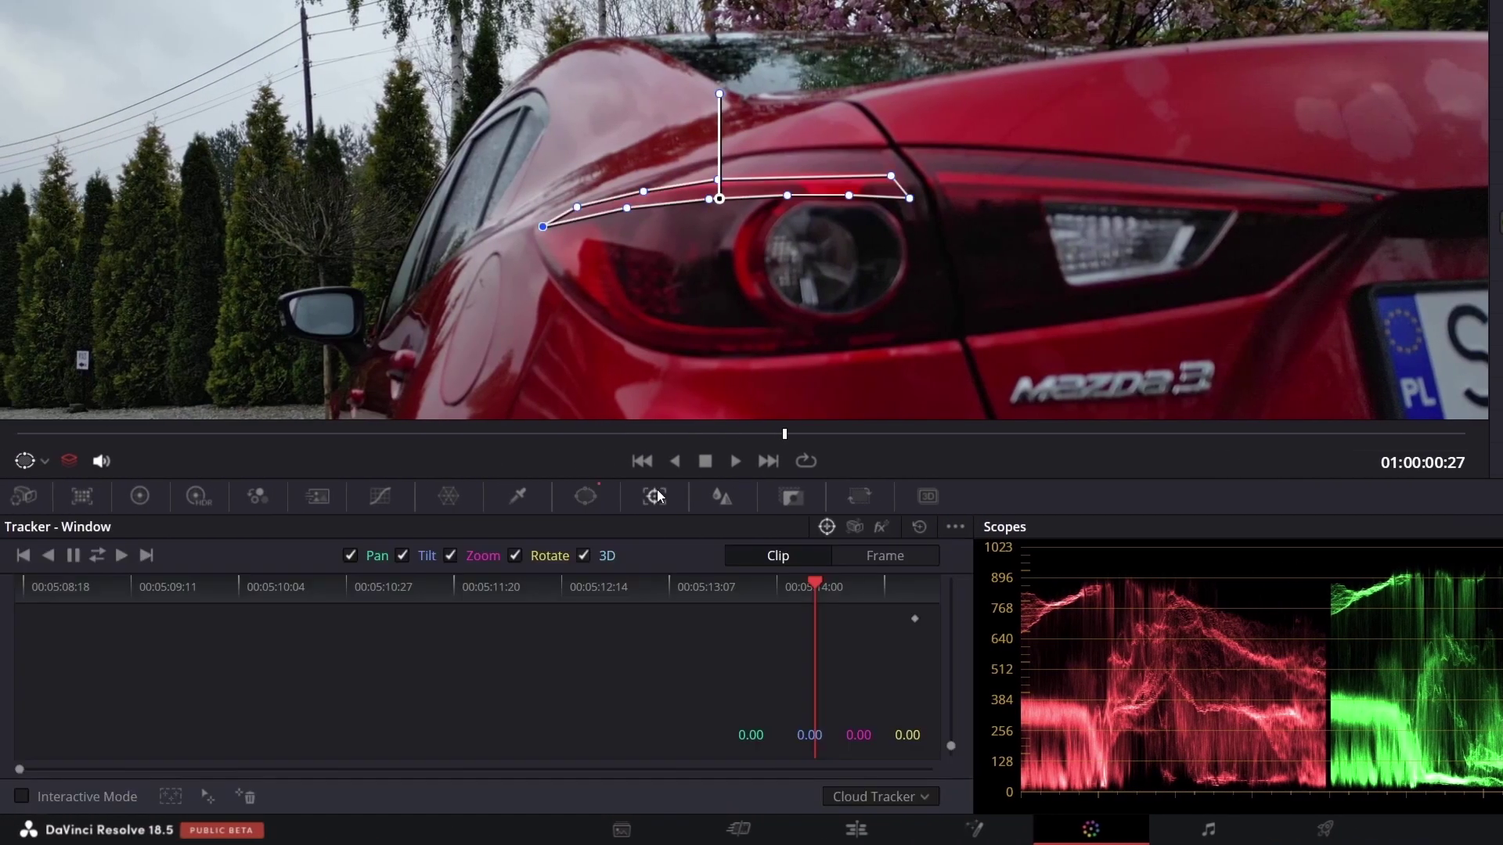
left_click(99, 555)
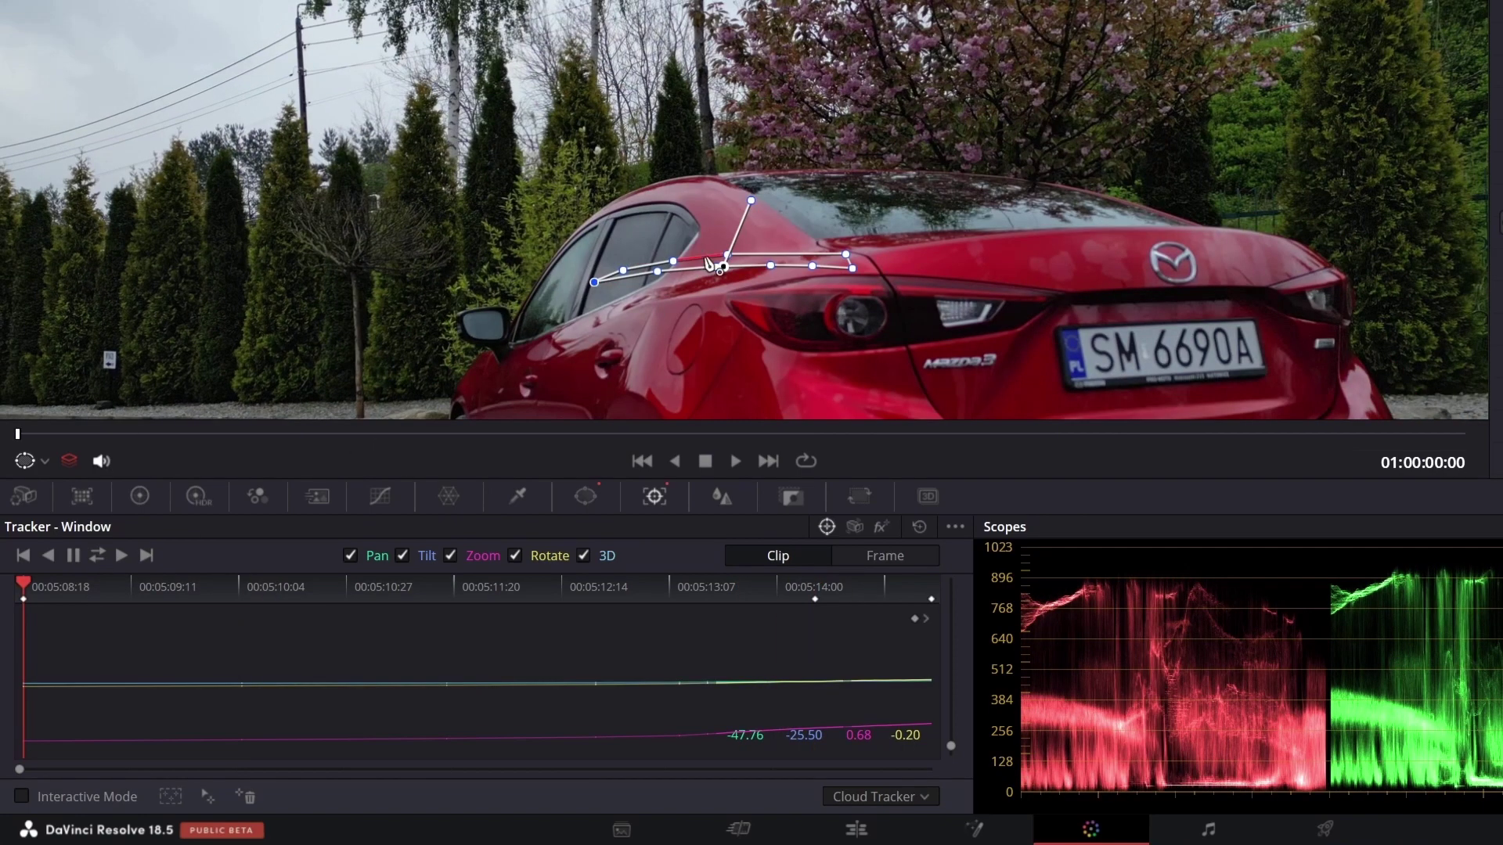
key("space")
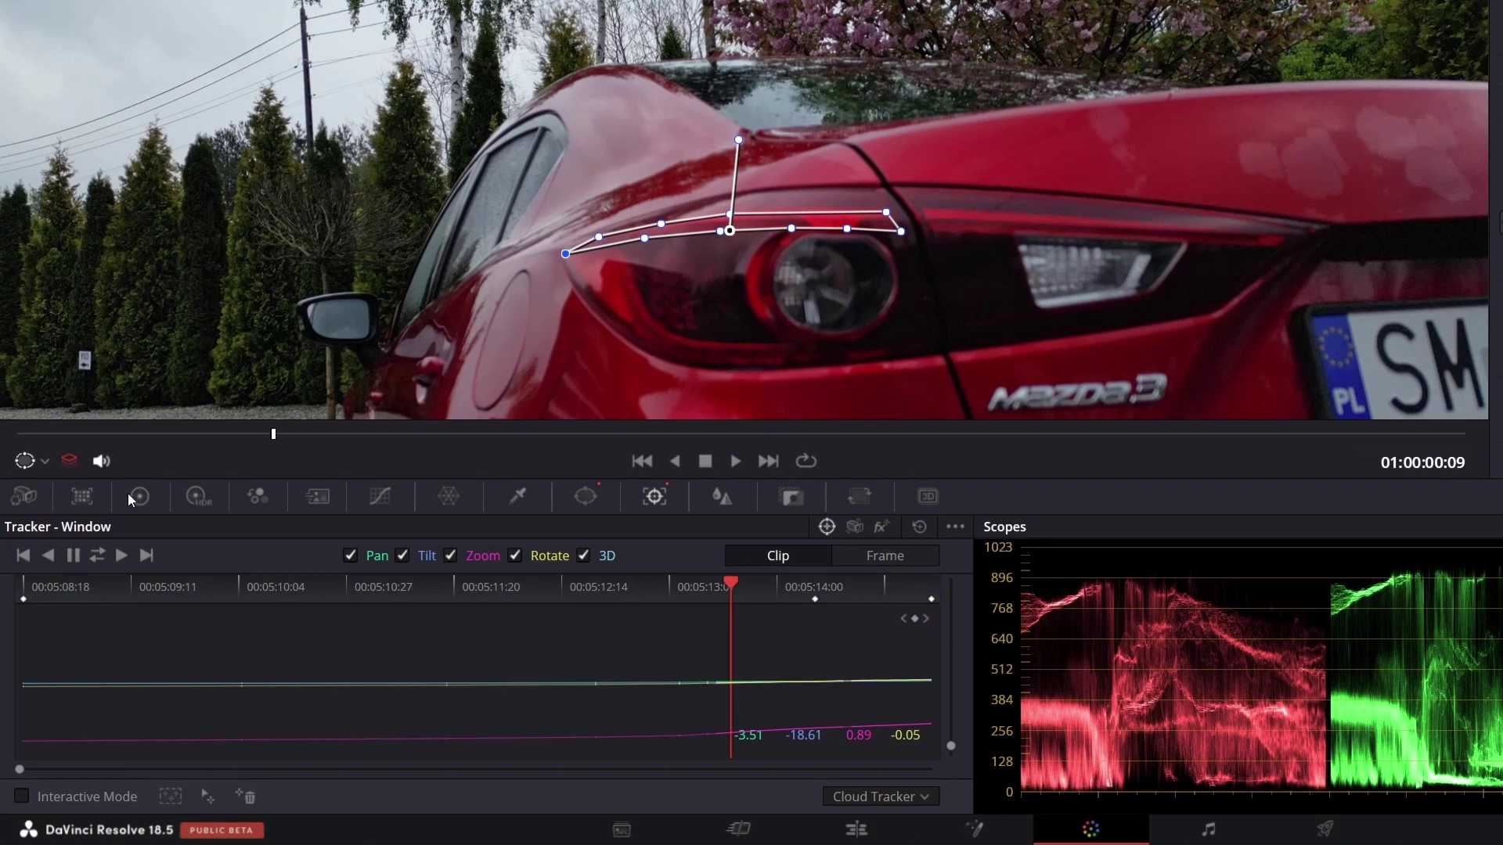
On node 02, push Gamma to red 0.55, green -0.06, blue -0.16 with Offset 37.45, and set the window's Outside softness to 0.70.
left_click(138, 496)
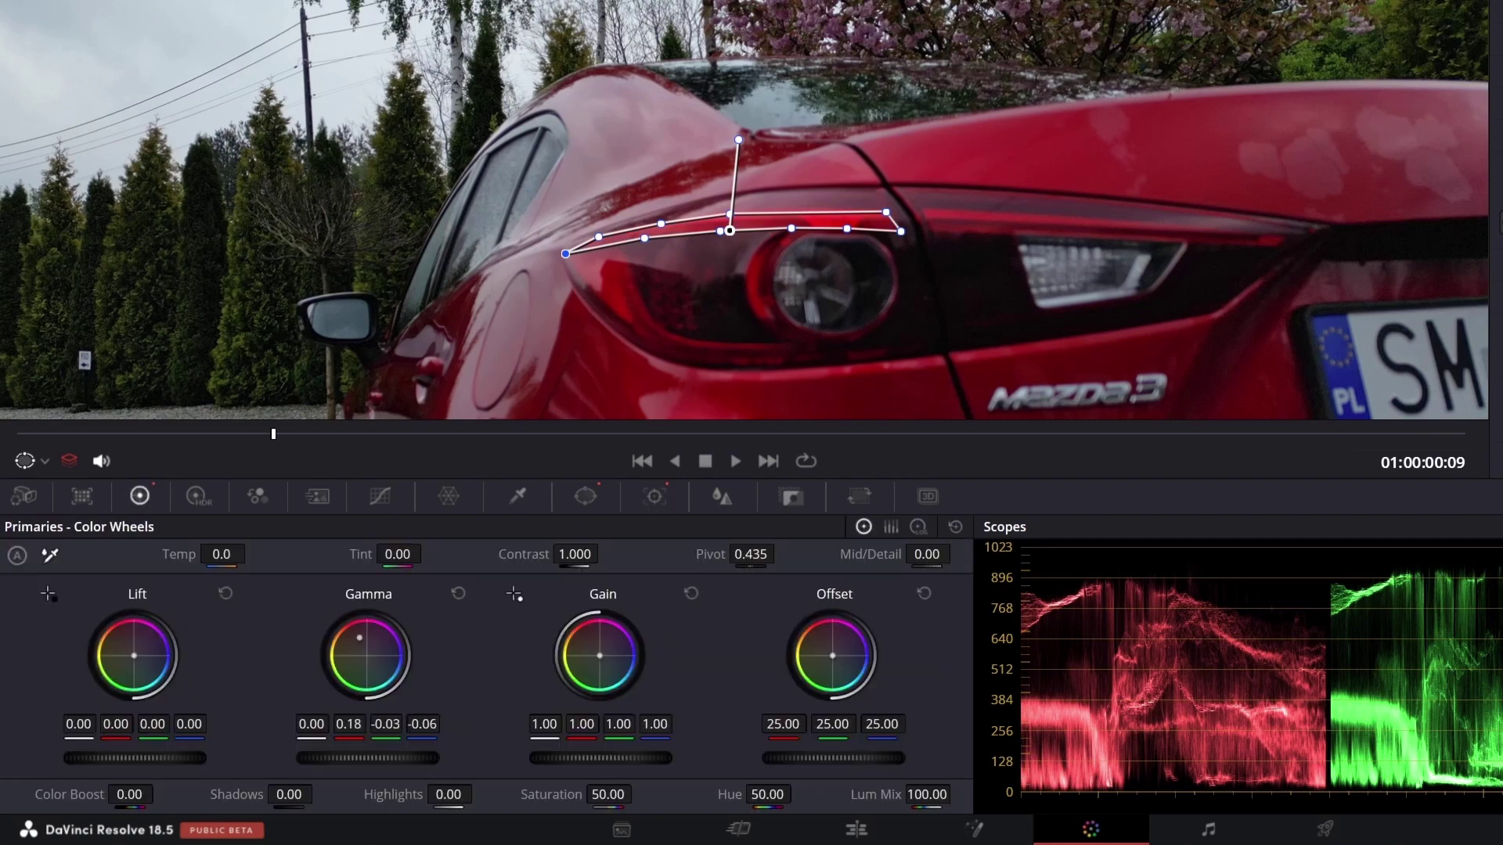
left_click_drag(353, 627, 350, 623)
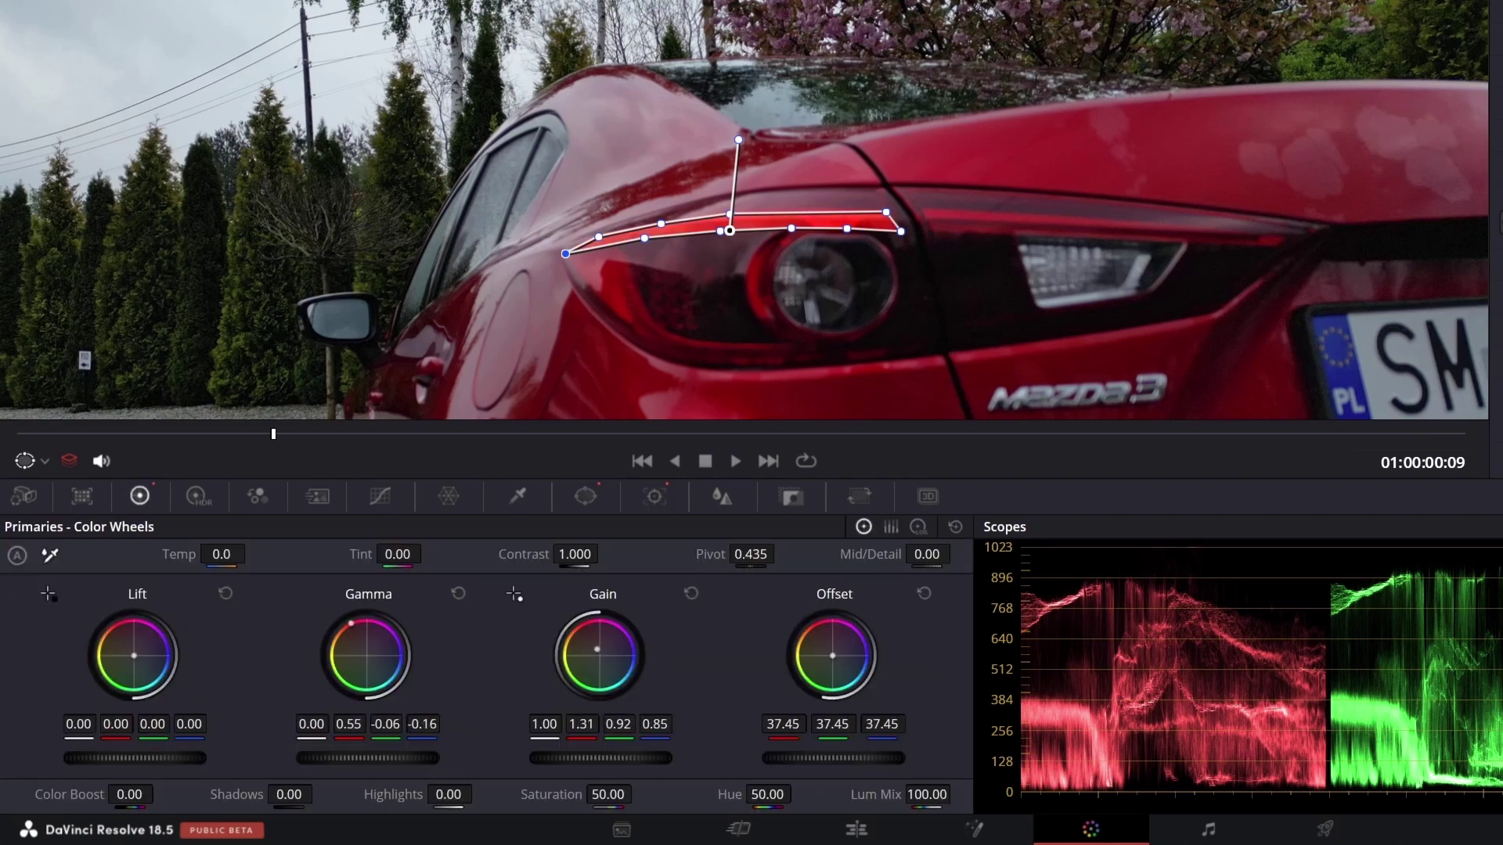
key("ctrl+z")
key("ctrl+z")
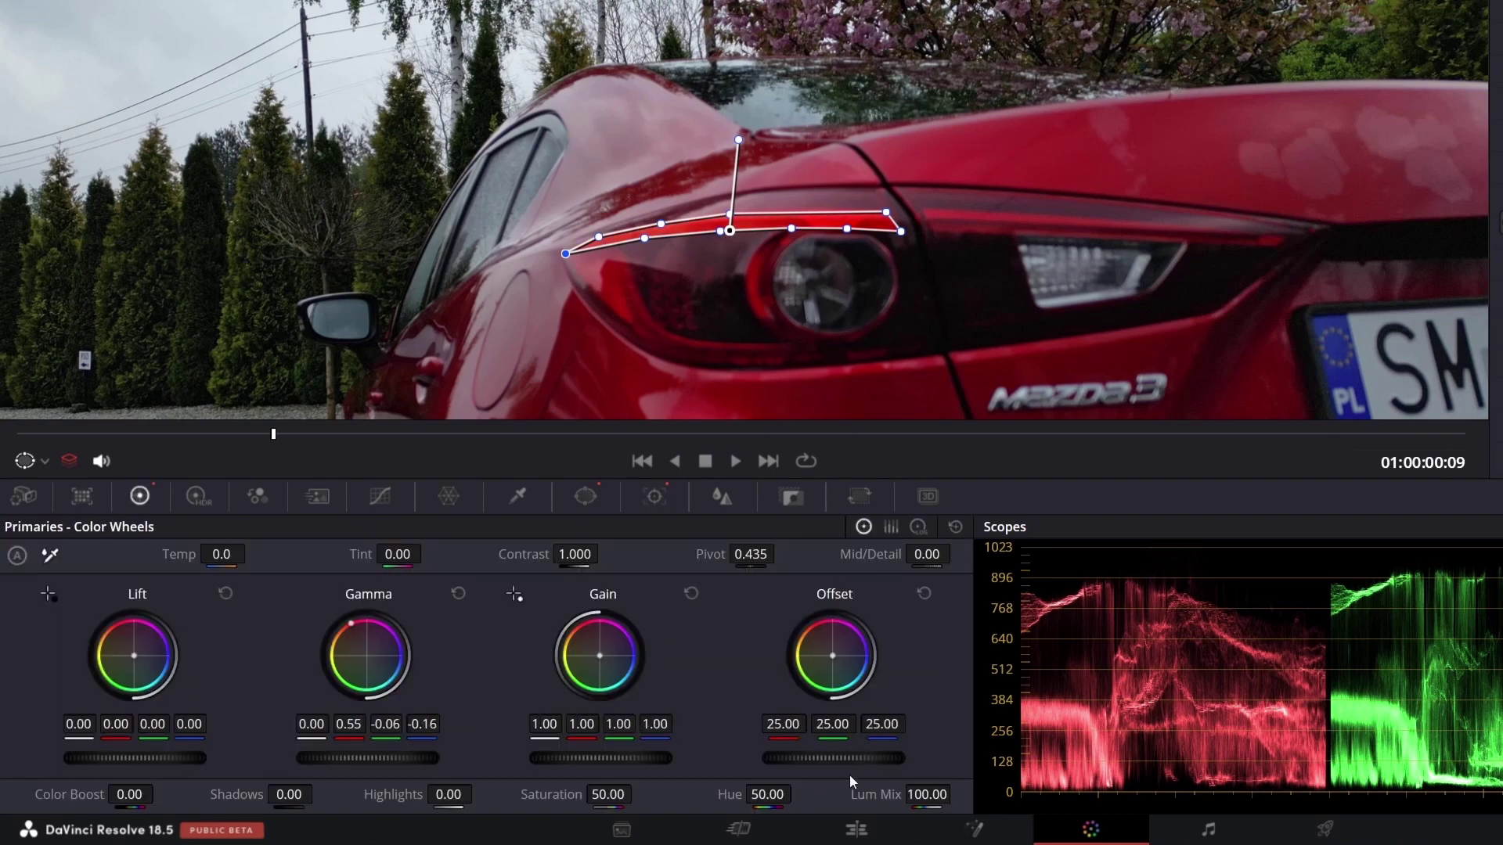
left_click_drag(833, 758, 867, 758)
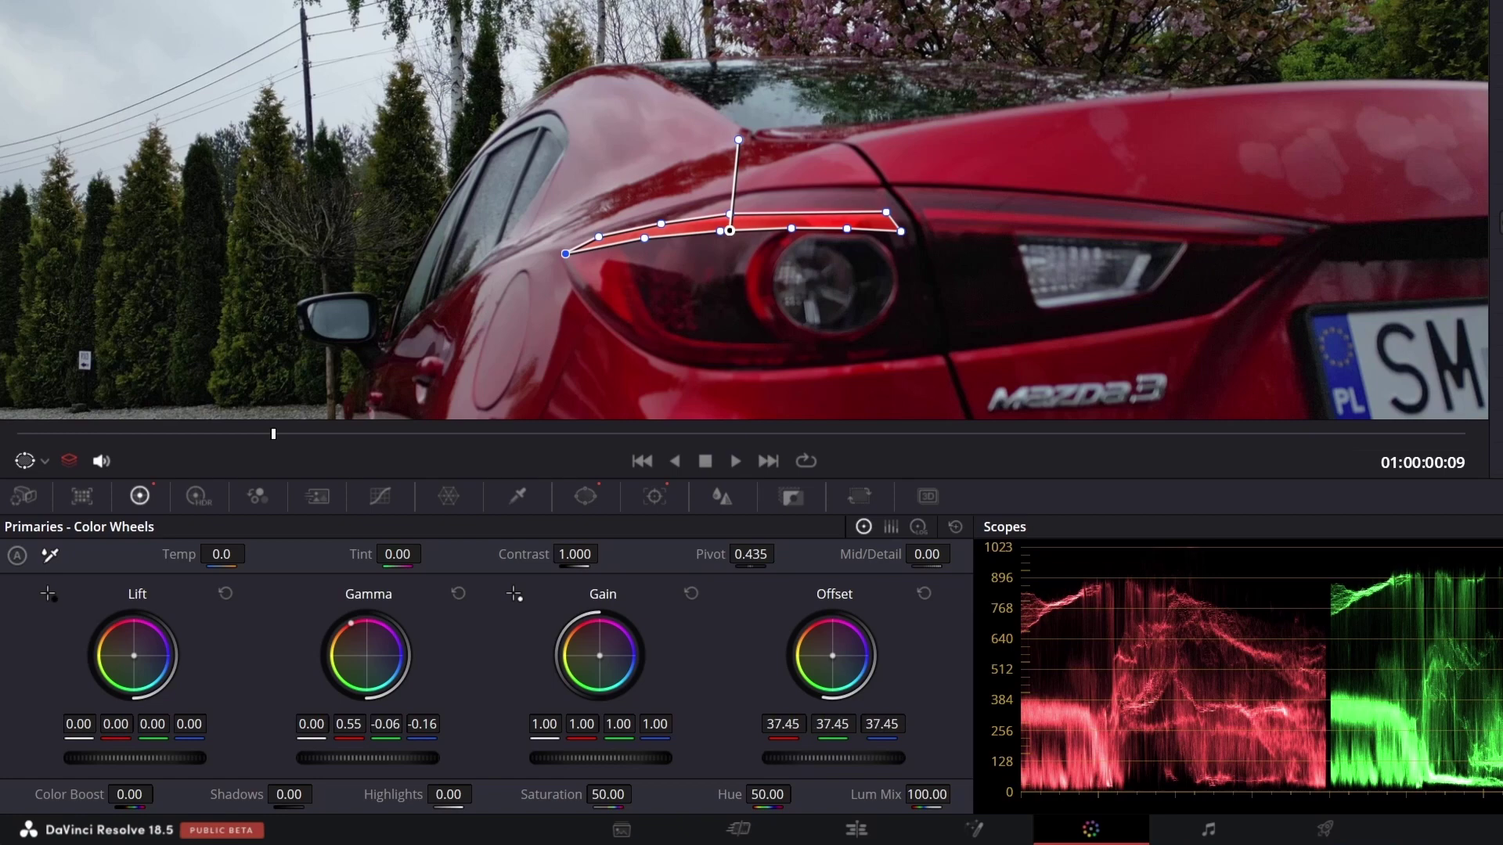
left_click(585, 498)
left_click_drag(913, 745, 959, 746)
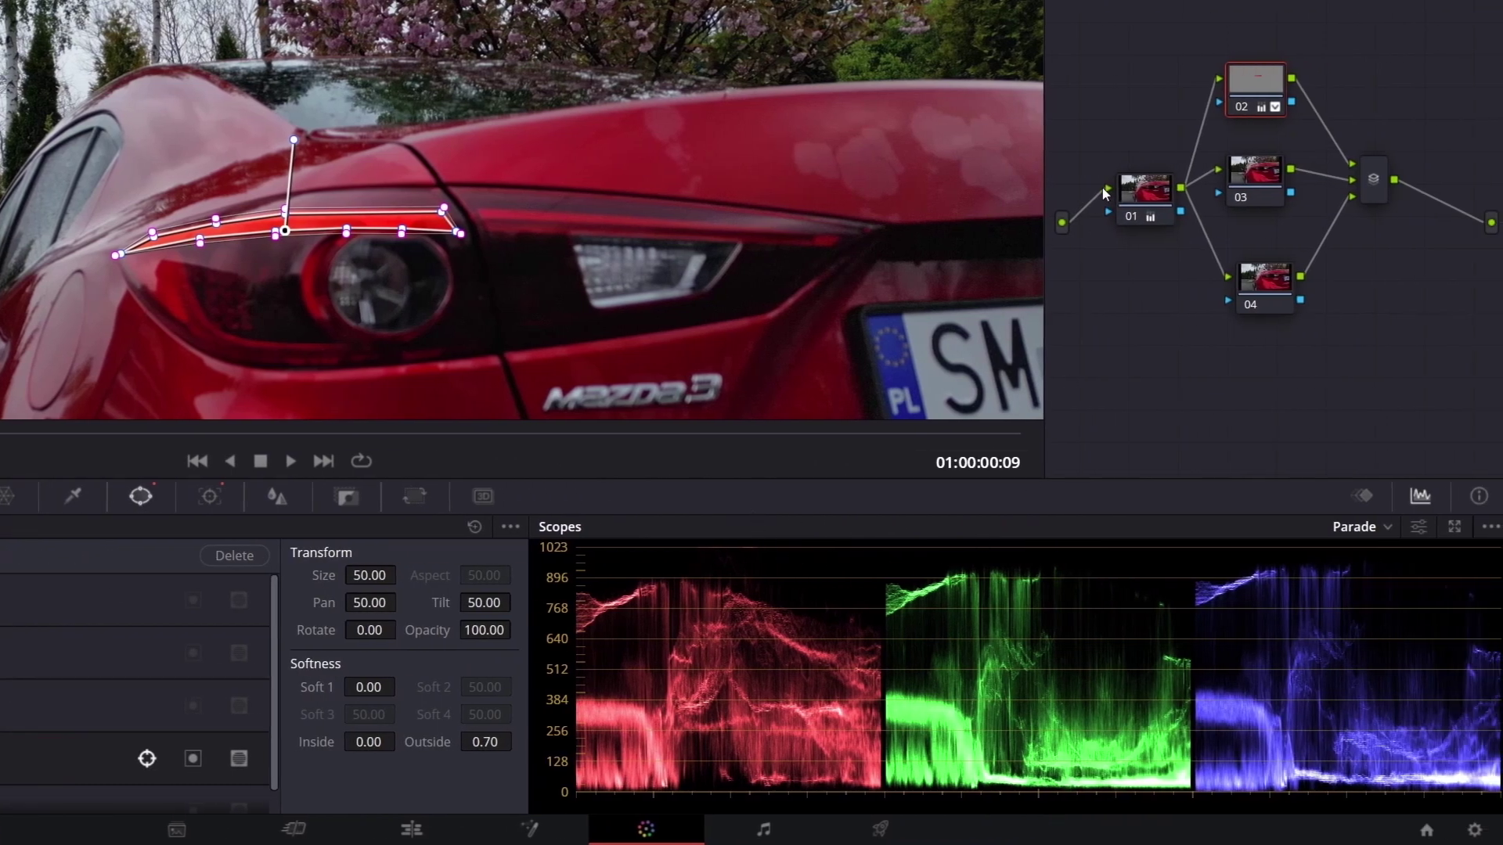
On node 03, mask the strip of the trunk-side taillight and grade it bright red like the outer strip.
left_click(1263, 185)
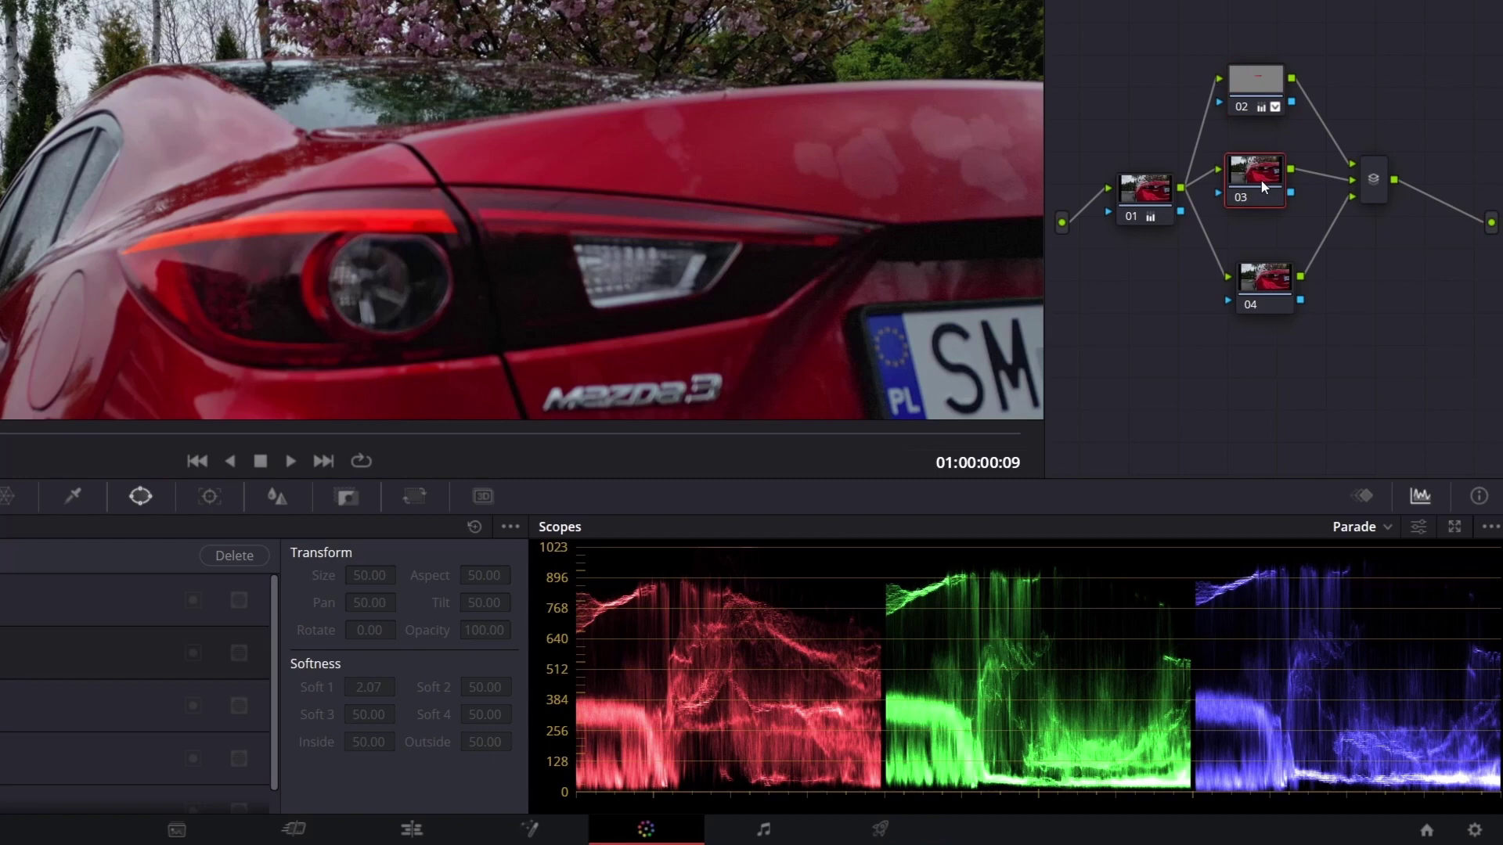
left_click_drag(479, 211, 831, 256)
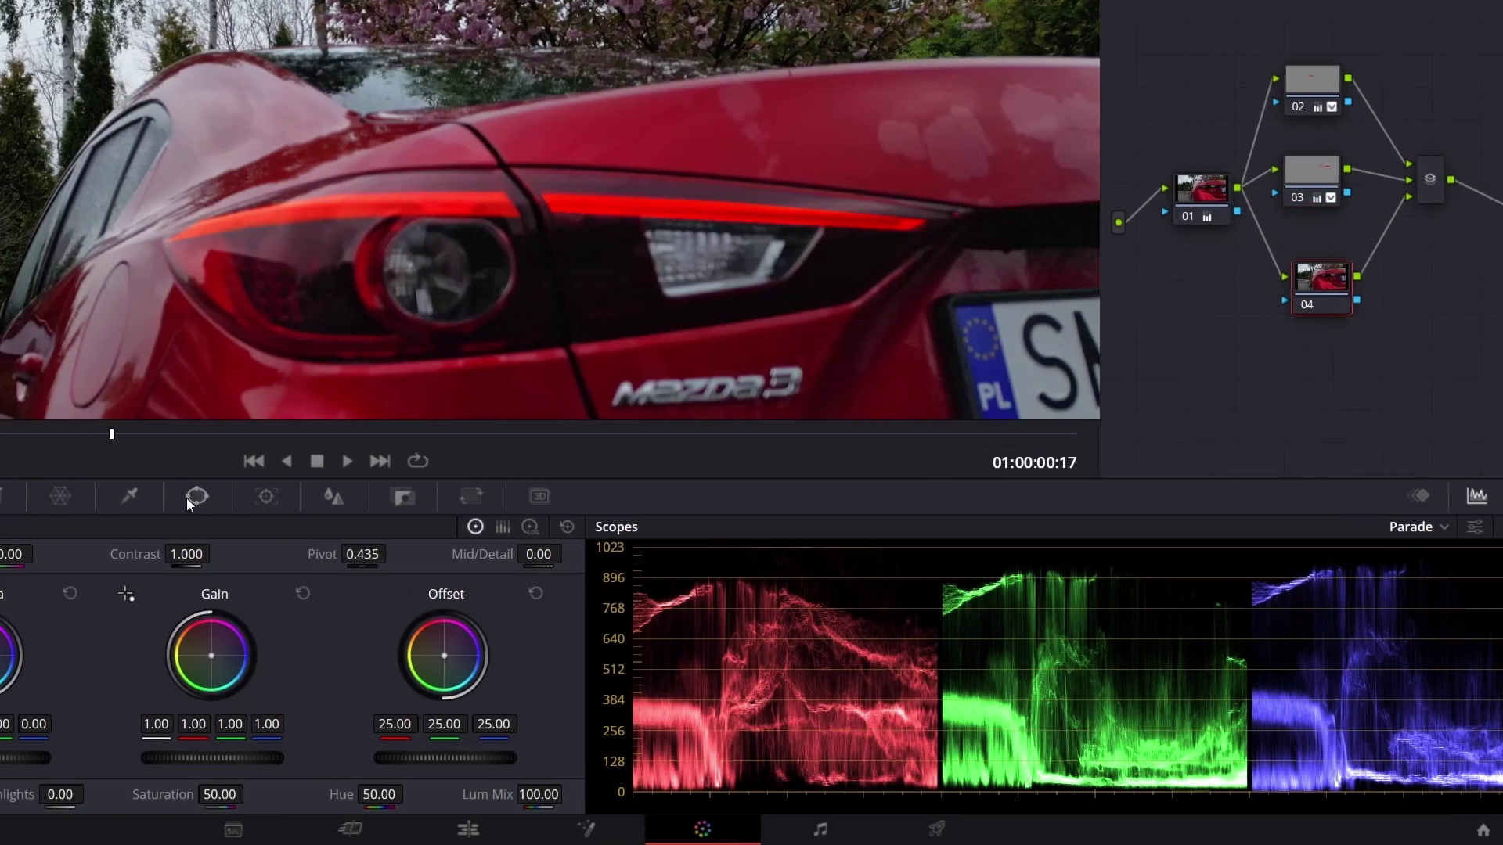
On node 04, fit a circular window of size 14.02 and softness 4.83 over the round lamp and grade it bright red.
left_click(141, 495)
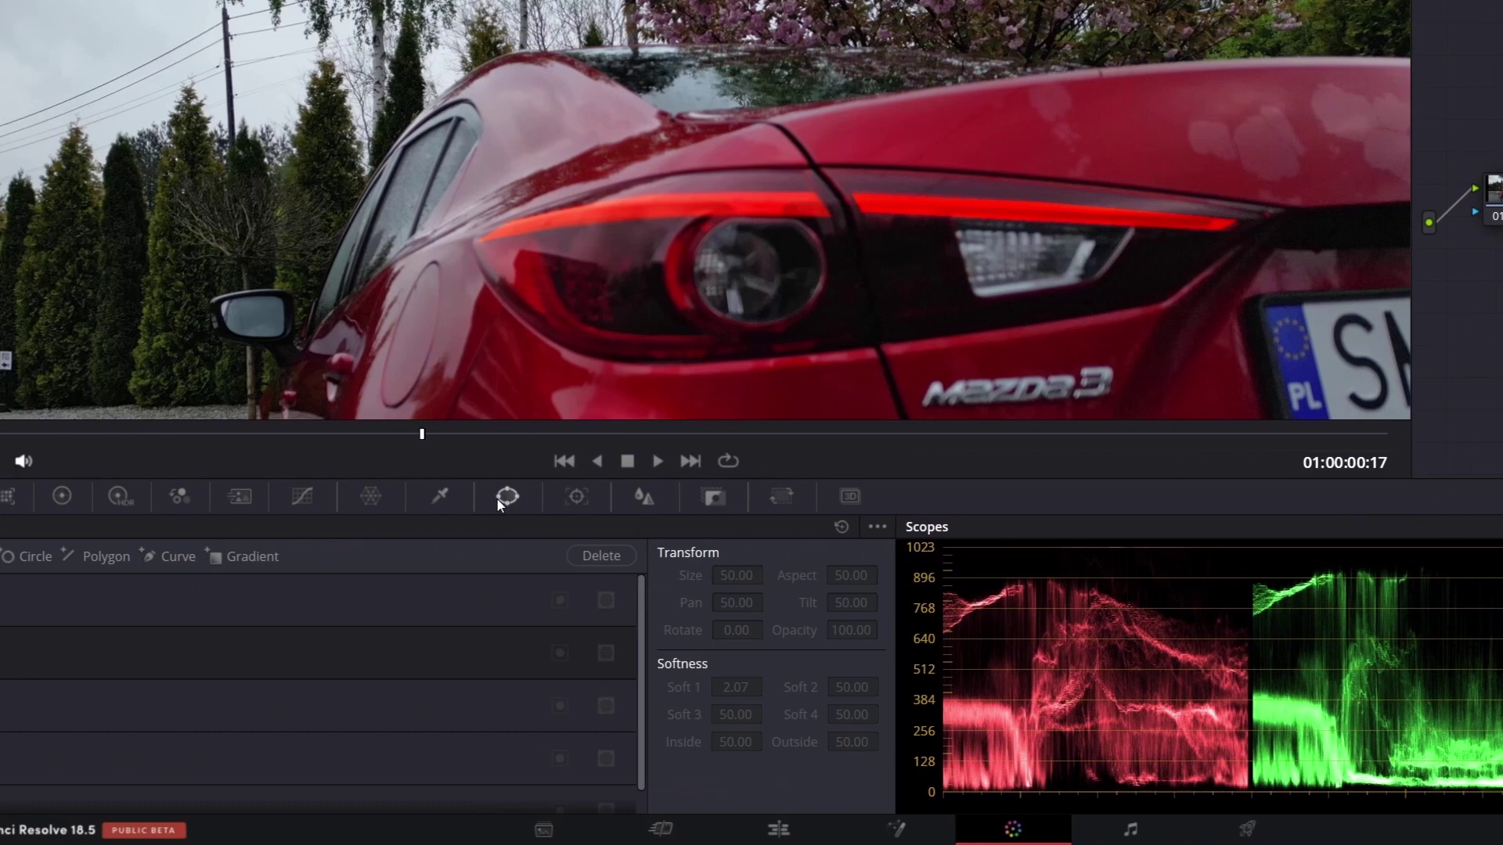
left_click(37, 652)
left_click_drag(739, 329, 819, 266)
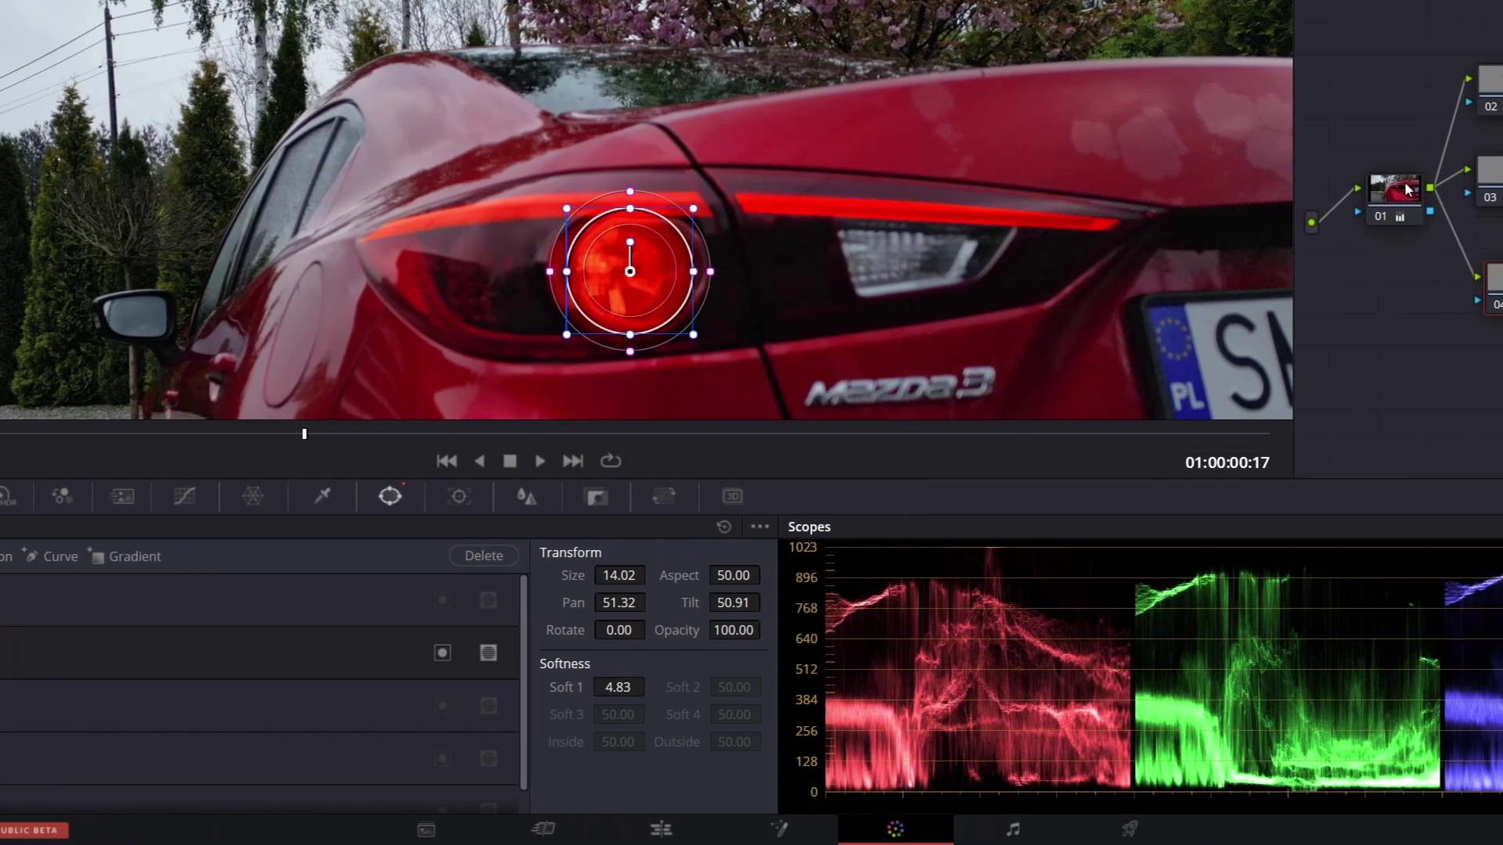
On node 01, place a smaller circular window of size 9.08 over the round lamp's centre and invert it.
left_click(1409, 195)
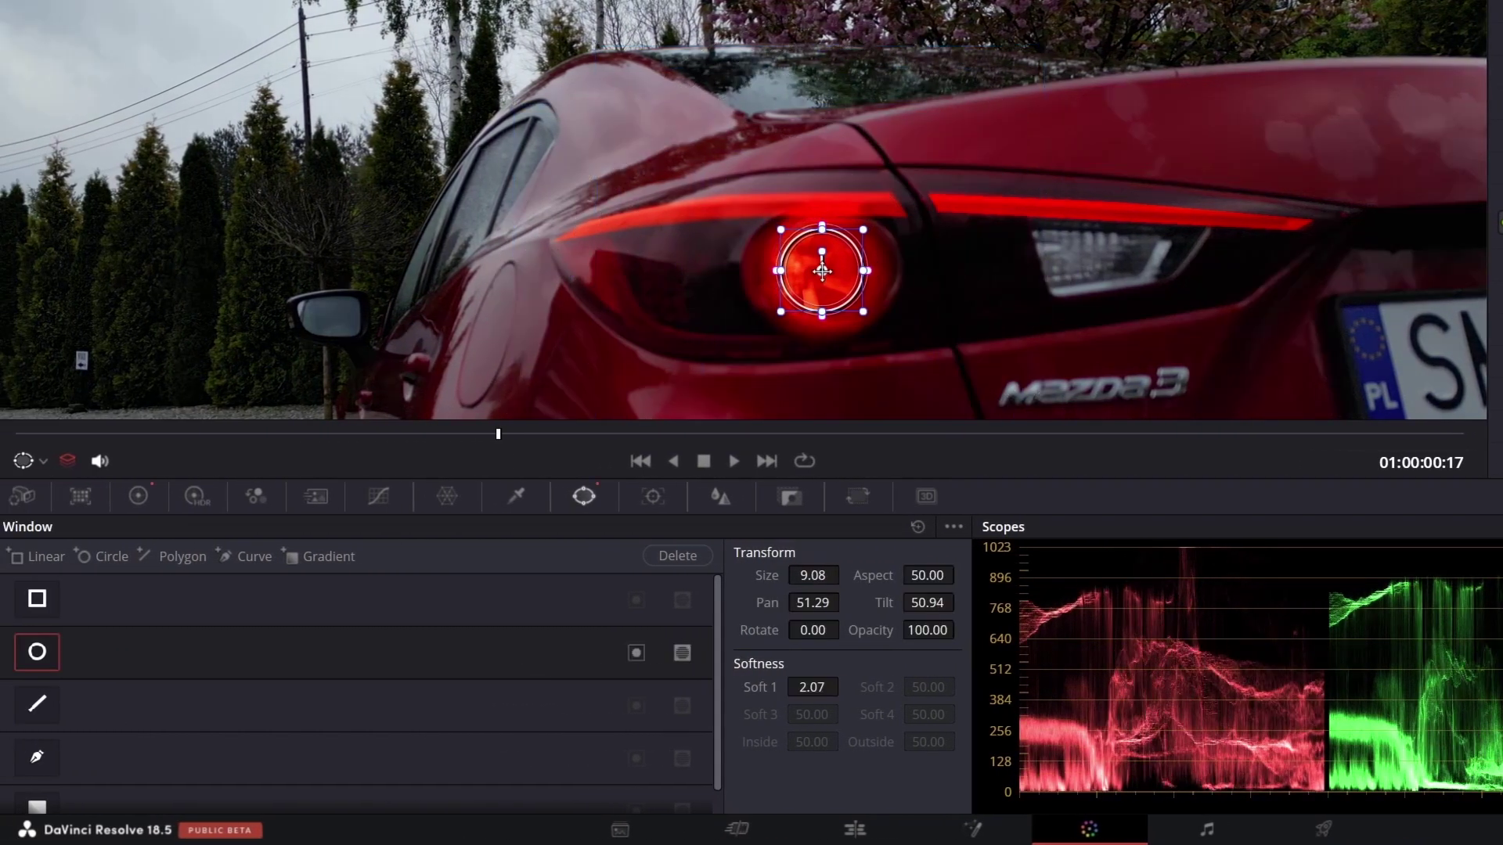
left_click_drag(822, 271, 825, 273)
left_click(637, 655)
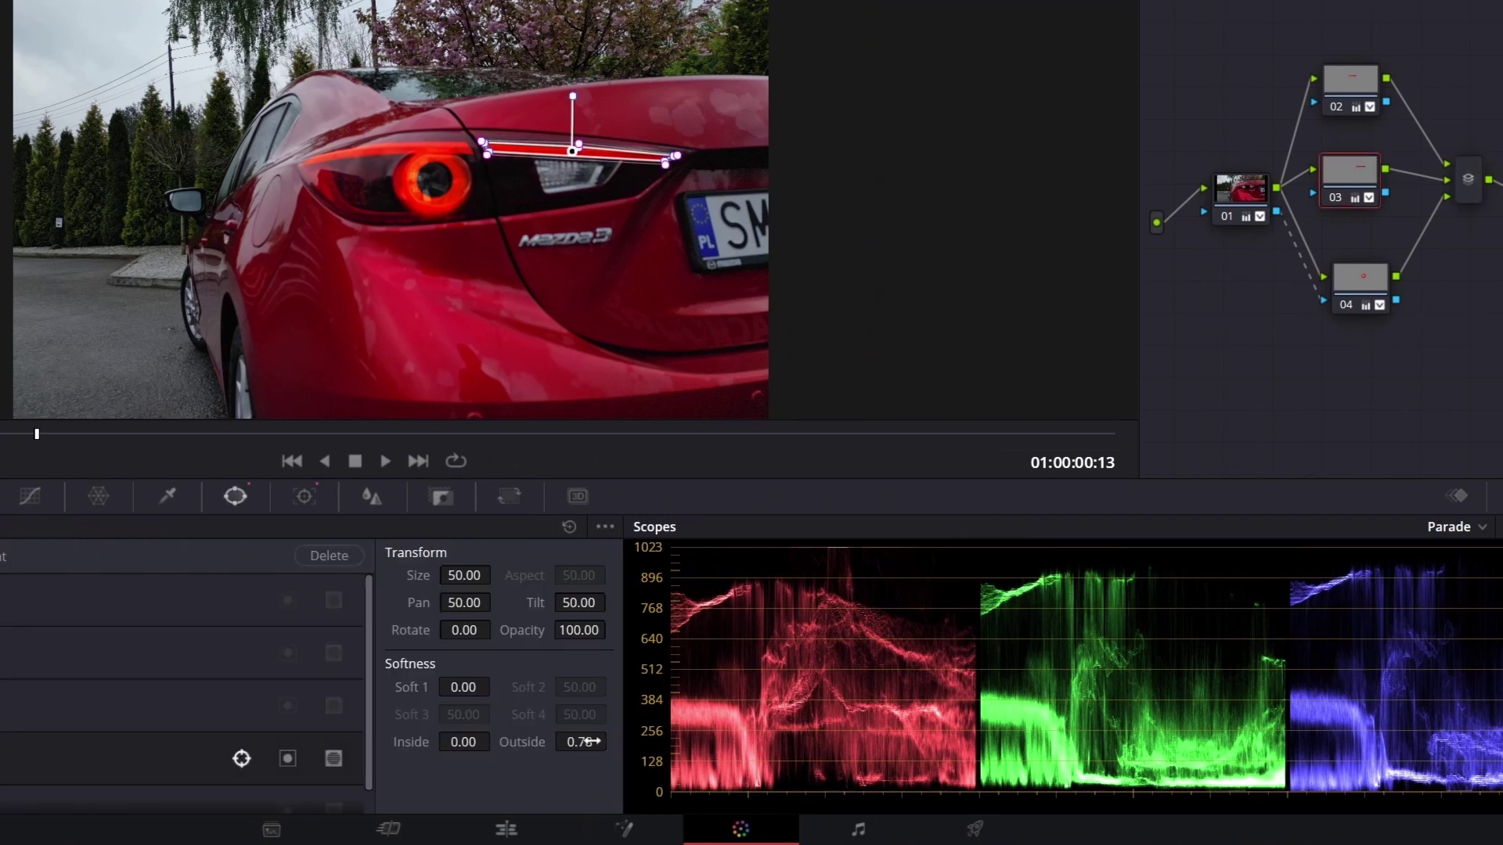
Add a serial node after the mixer, find effects matching "light" and apply Light Rays to the new node.
left_click(1467, 189)
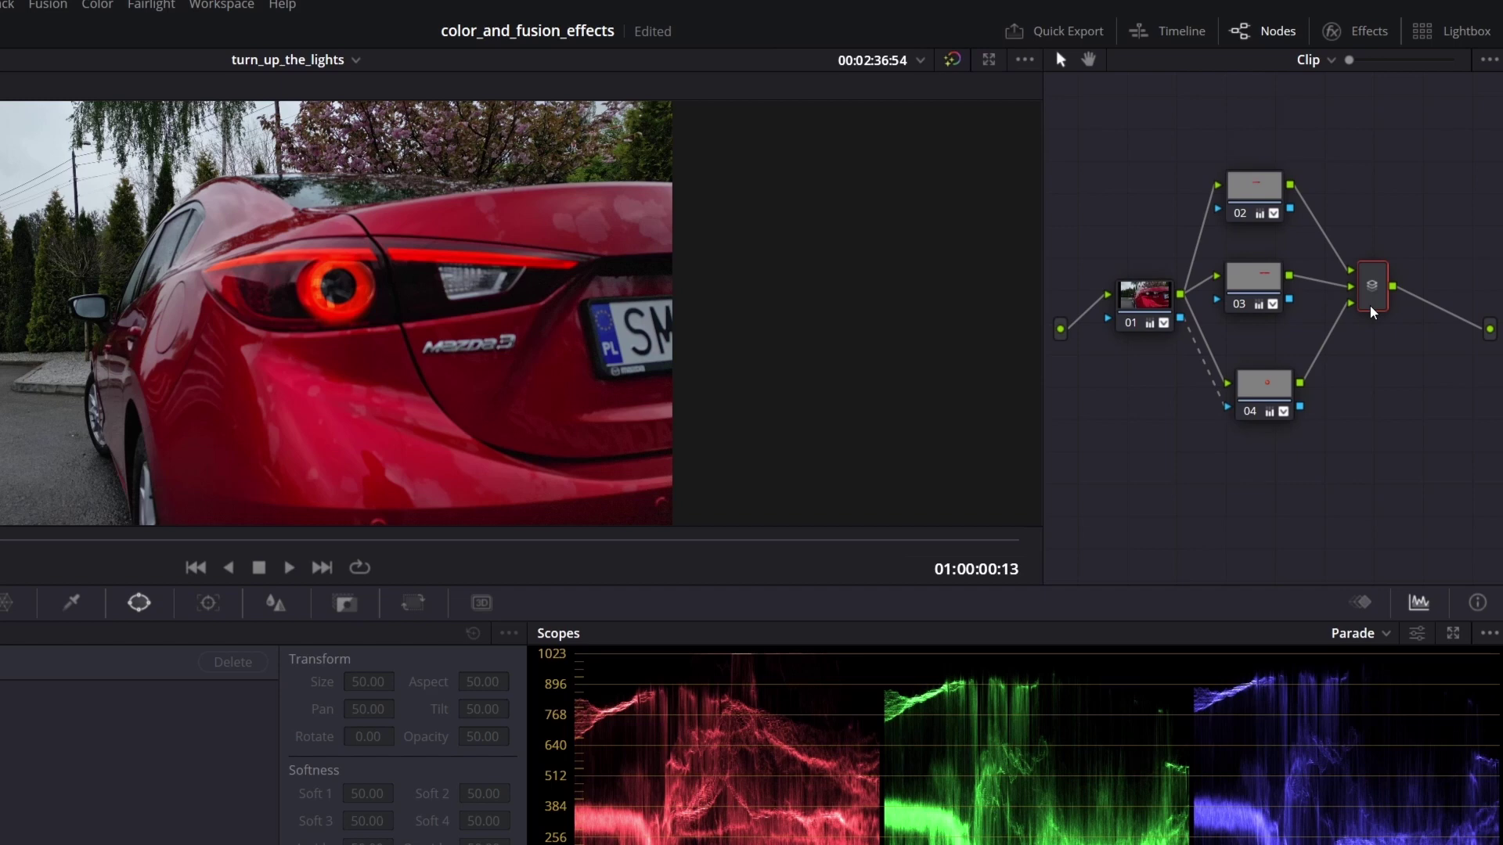
key("alt+s")
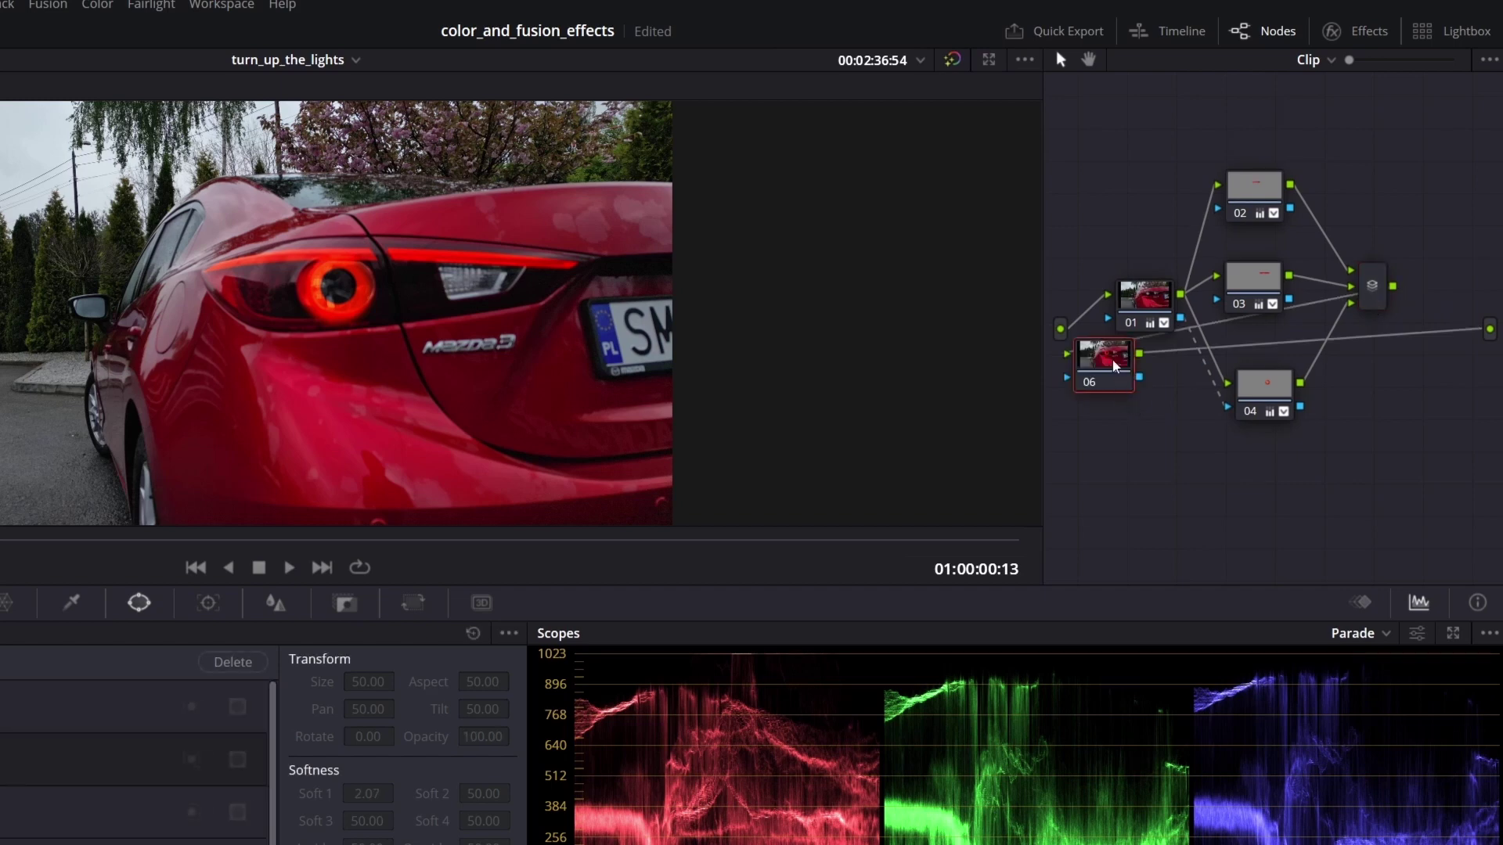
left_click(1356, 31)
left_click(1218, 94)
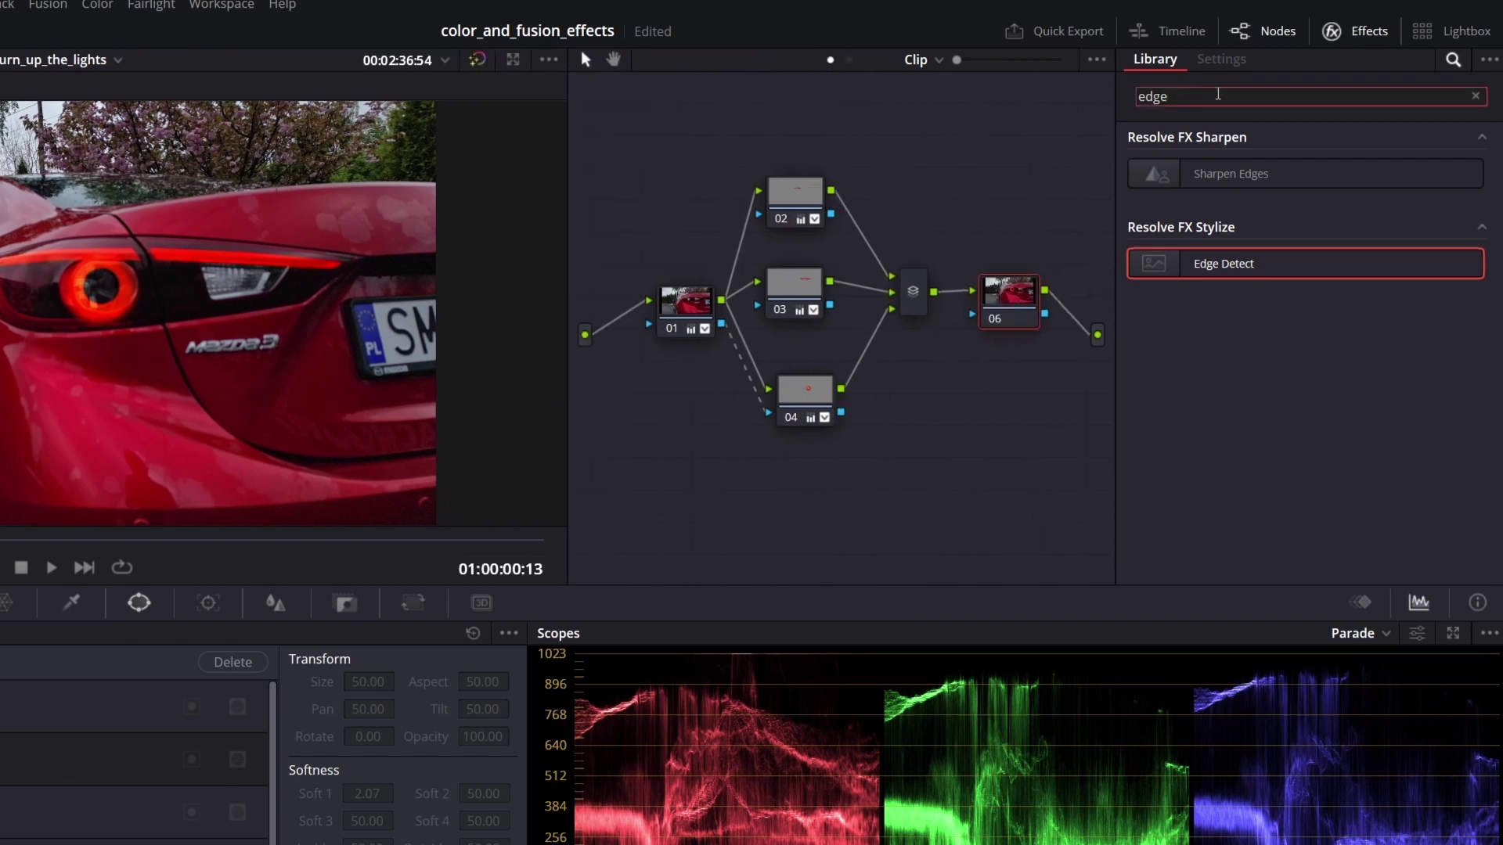
key("BackSpace")
type("light")
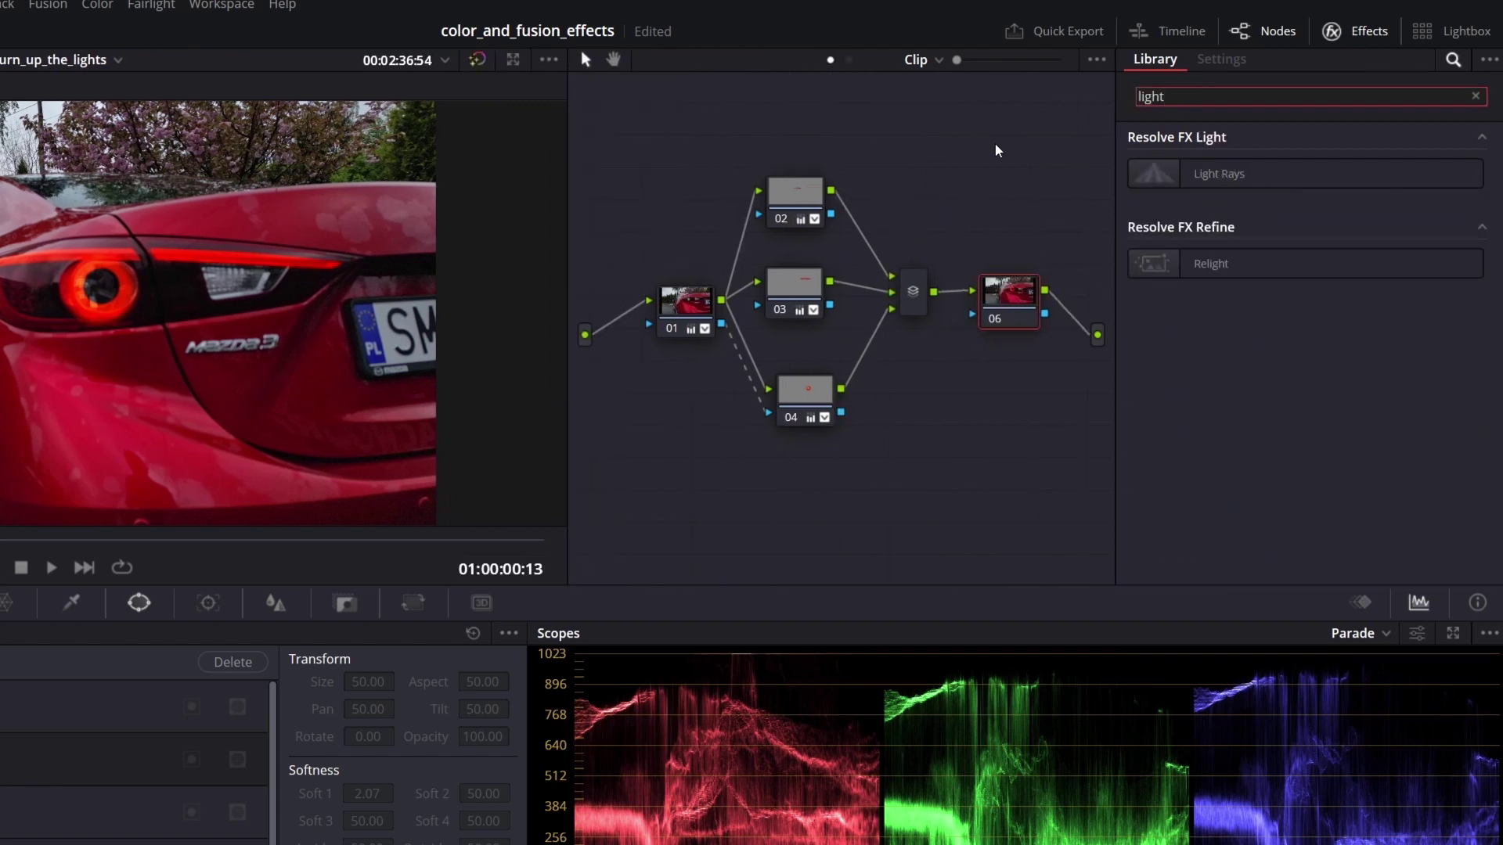
left_click_drag(1222, 174, 1219, 191)
left_click_drag(1021, 313, 1021, 313)
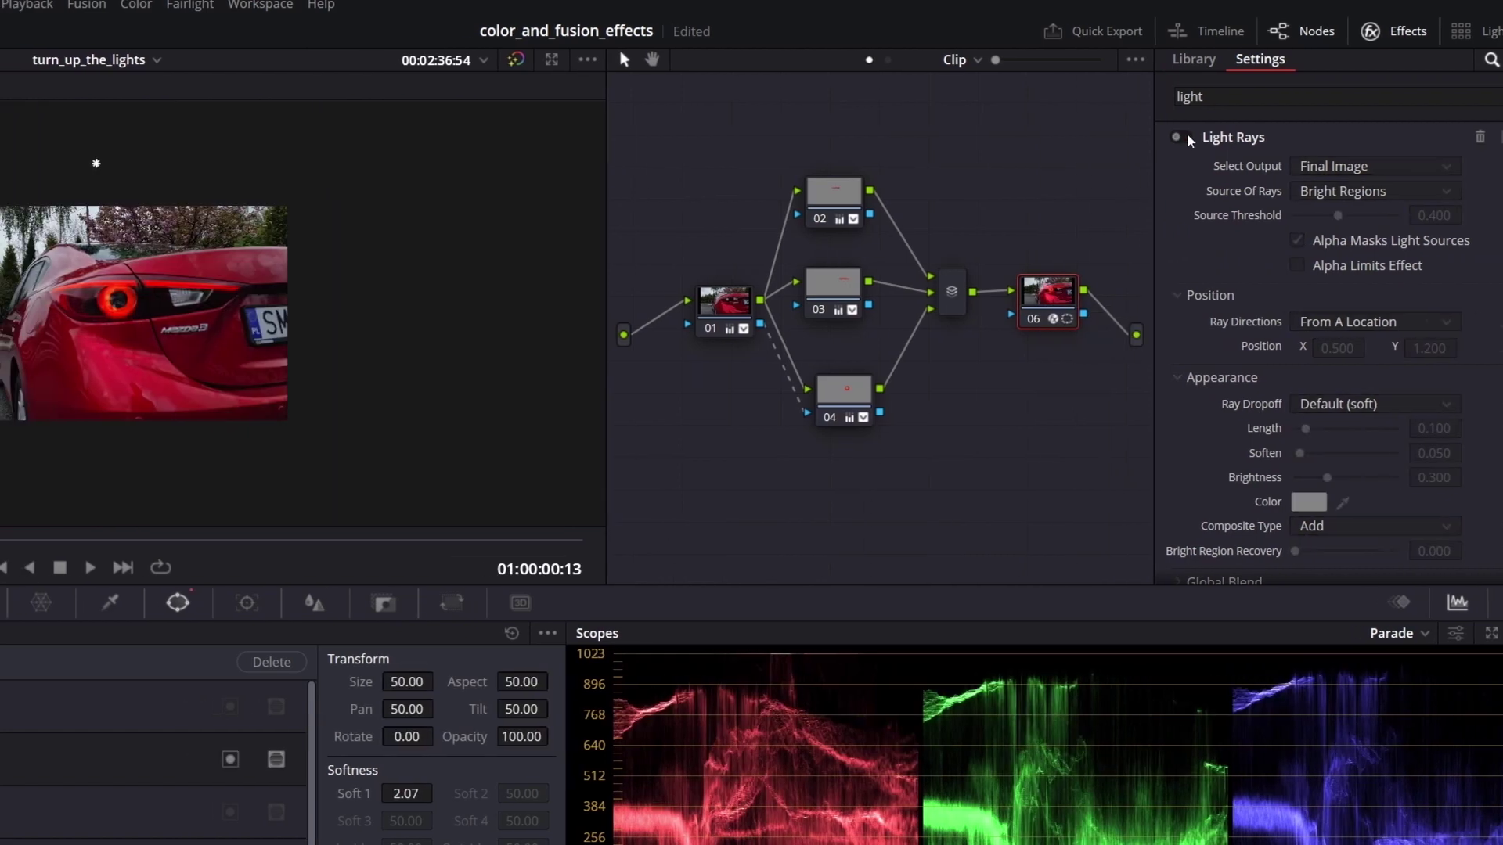
Shape a wide elliptical window around the taillight on node 06, and re-enable Light Rays with a higher source threshold.
left_click_drag(480, 313, 621, 300)
left_click_drag(494, 242, 494, 271)
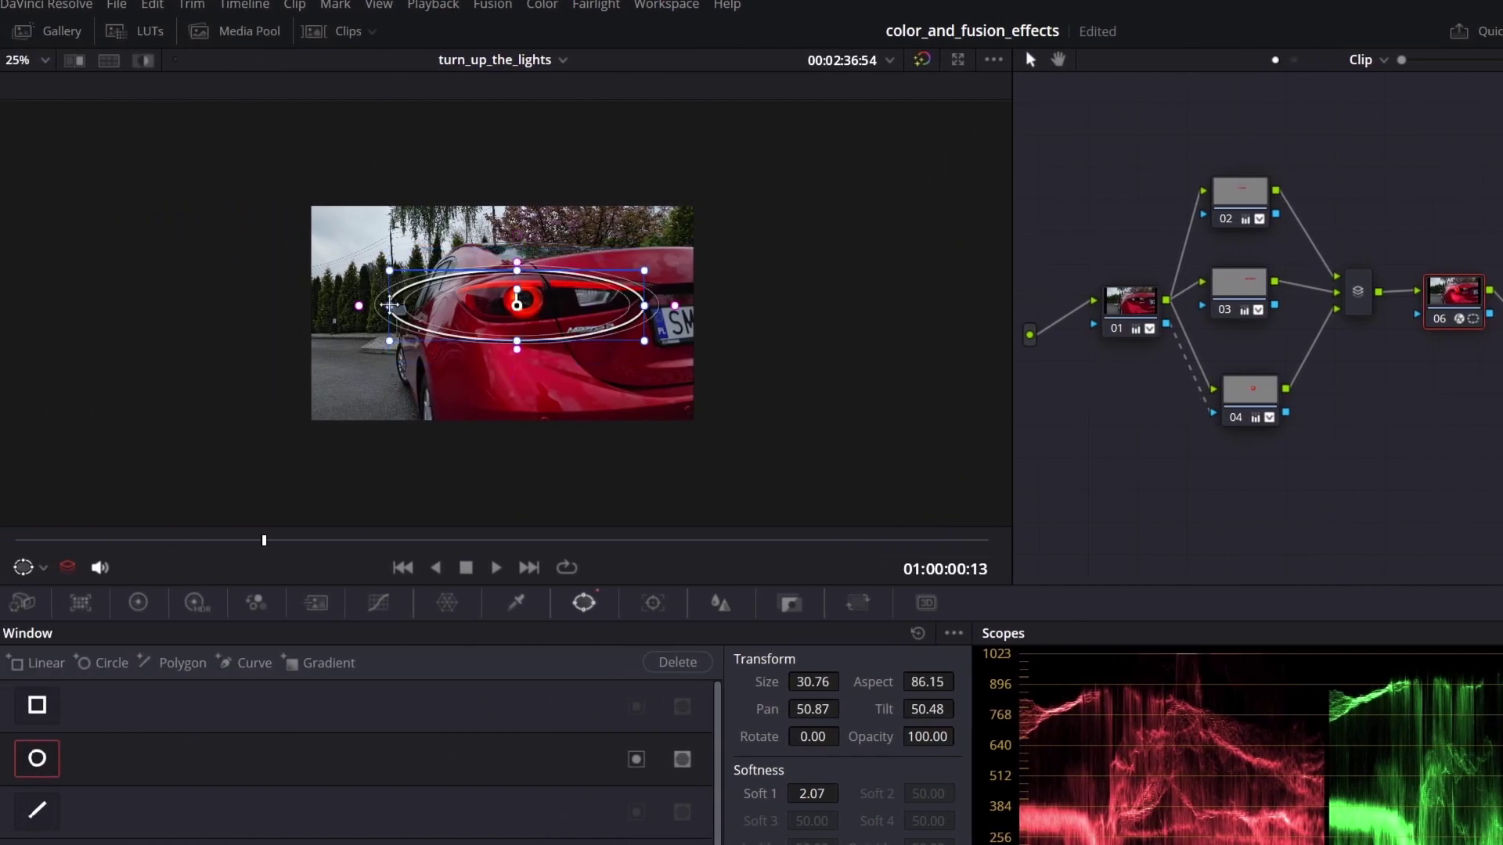
left_click_drag(621, 306, 606, 306)
left_click_drag(494, 306, 536, 307)
scroll(547, 335, "up", 1)
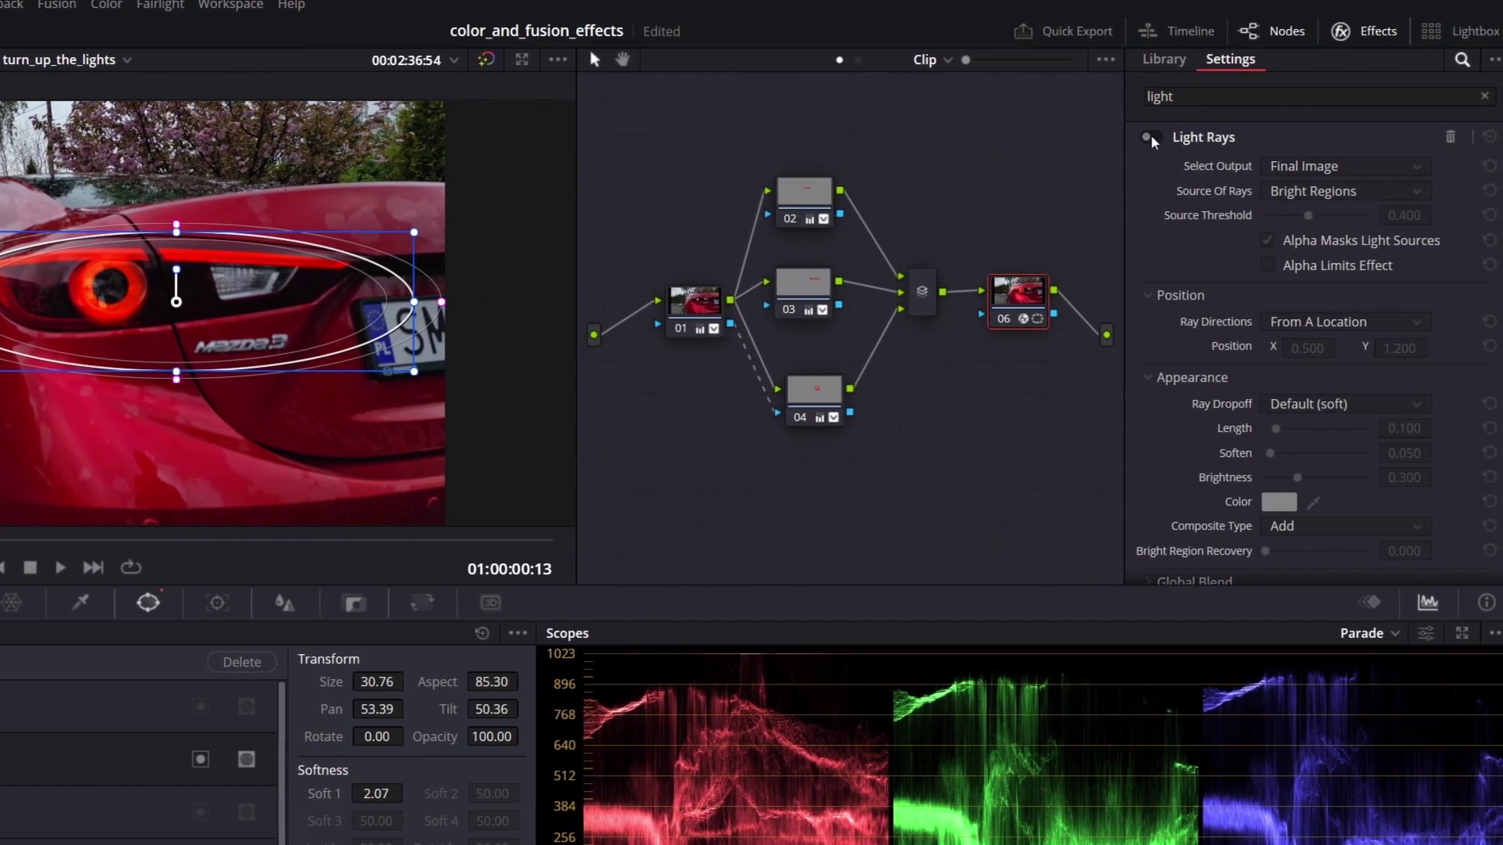
left_click(1151, 141)
left_click_drag(1308, 216, 1356, 229)
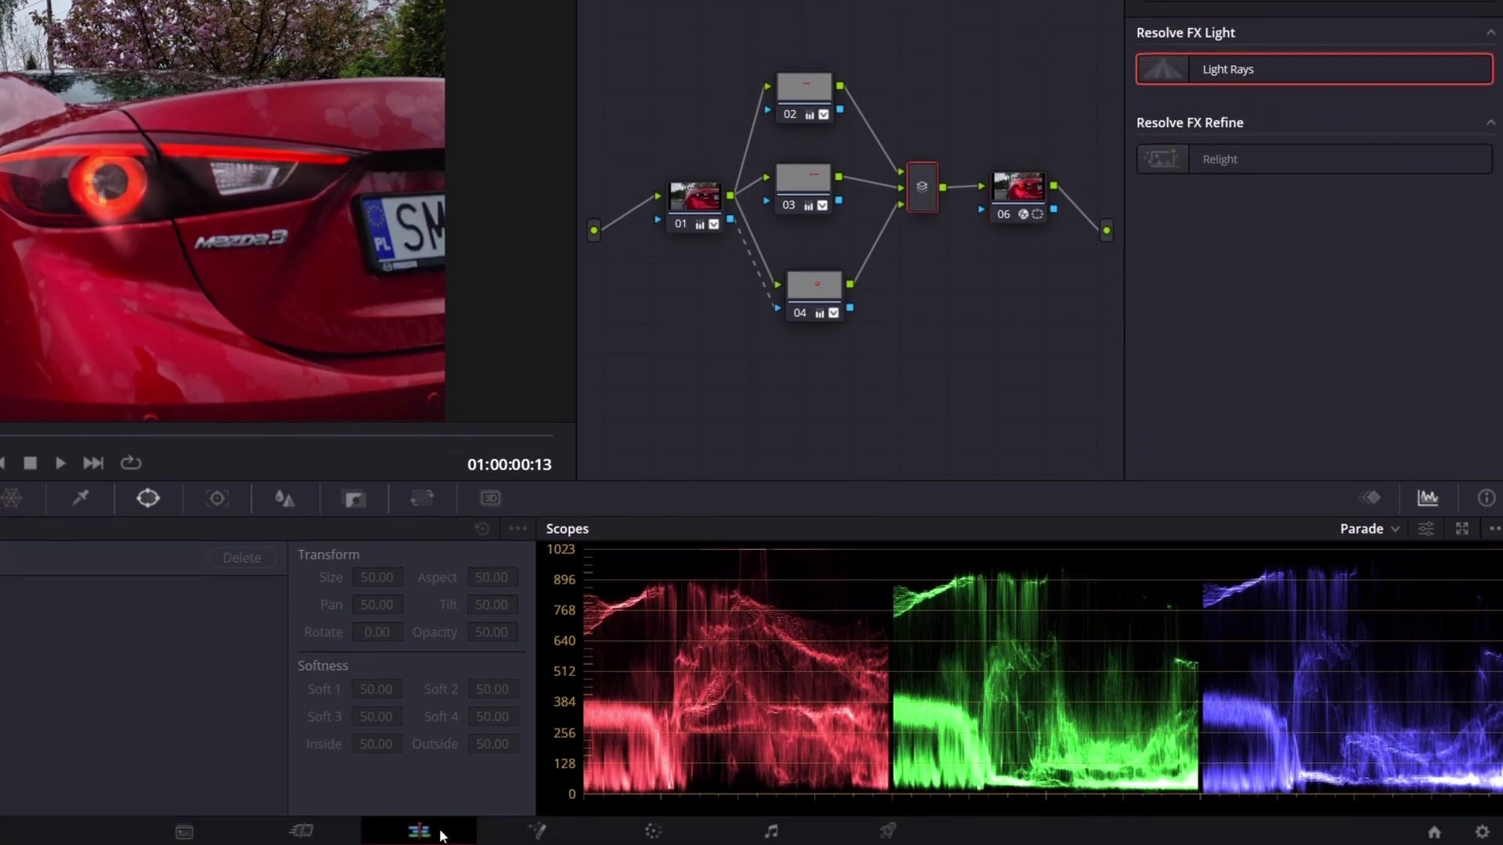
On the Edit page, duplicate the first DJI_0122.MP4 clip from V1 onto V2.
left_click(440, 834)
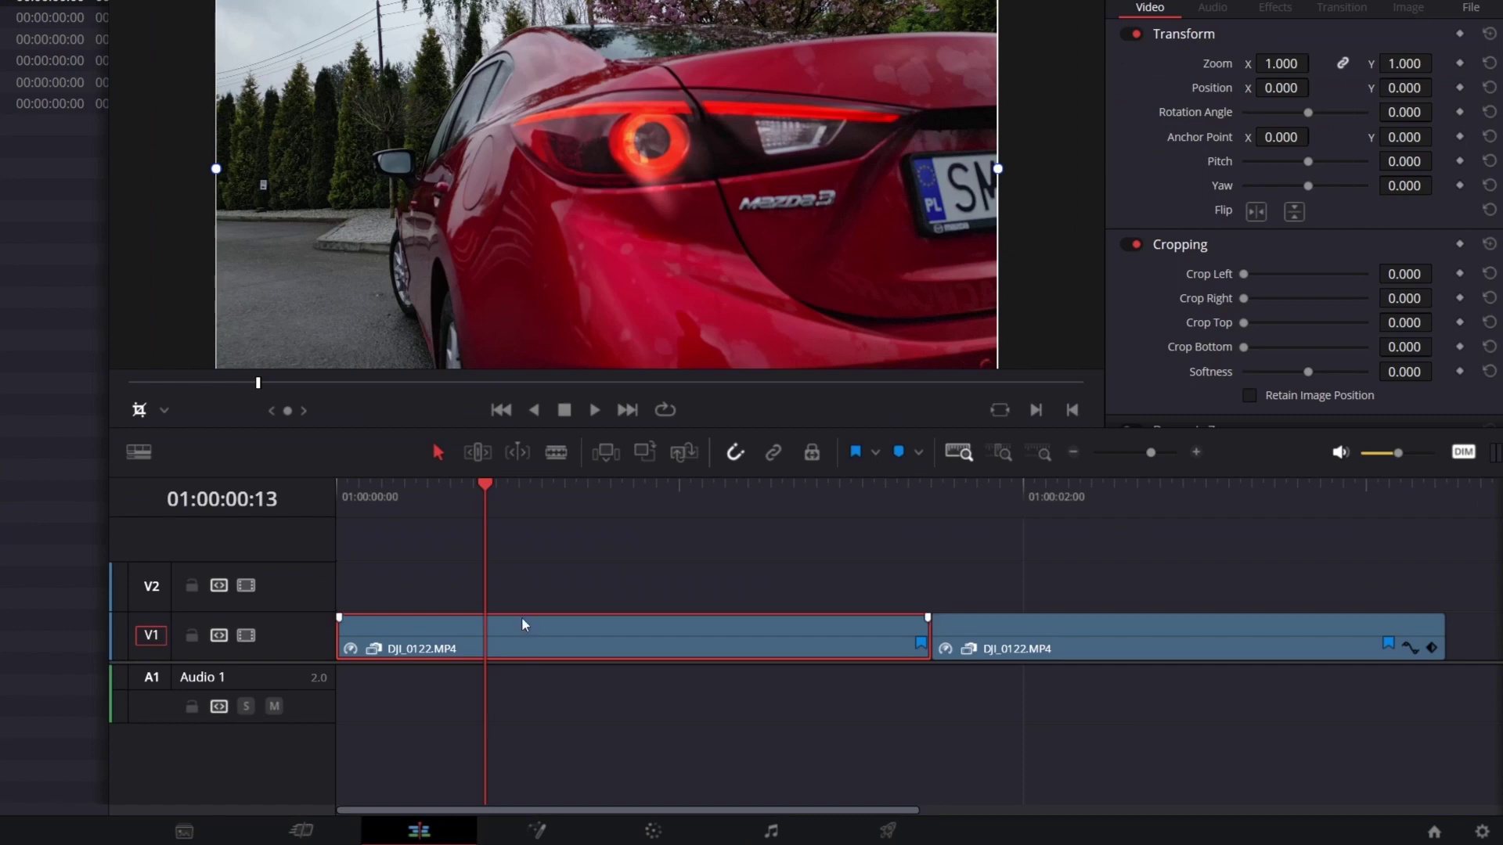
left_click_drag(522, 624, 523, 587, "alt")
left_click(529, 648)
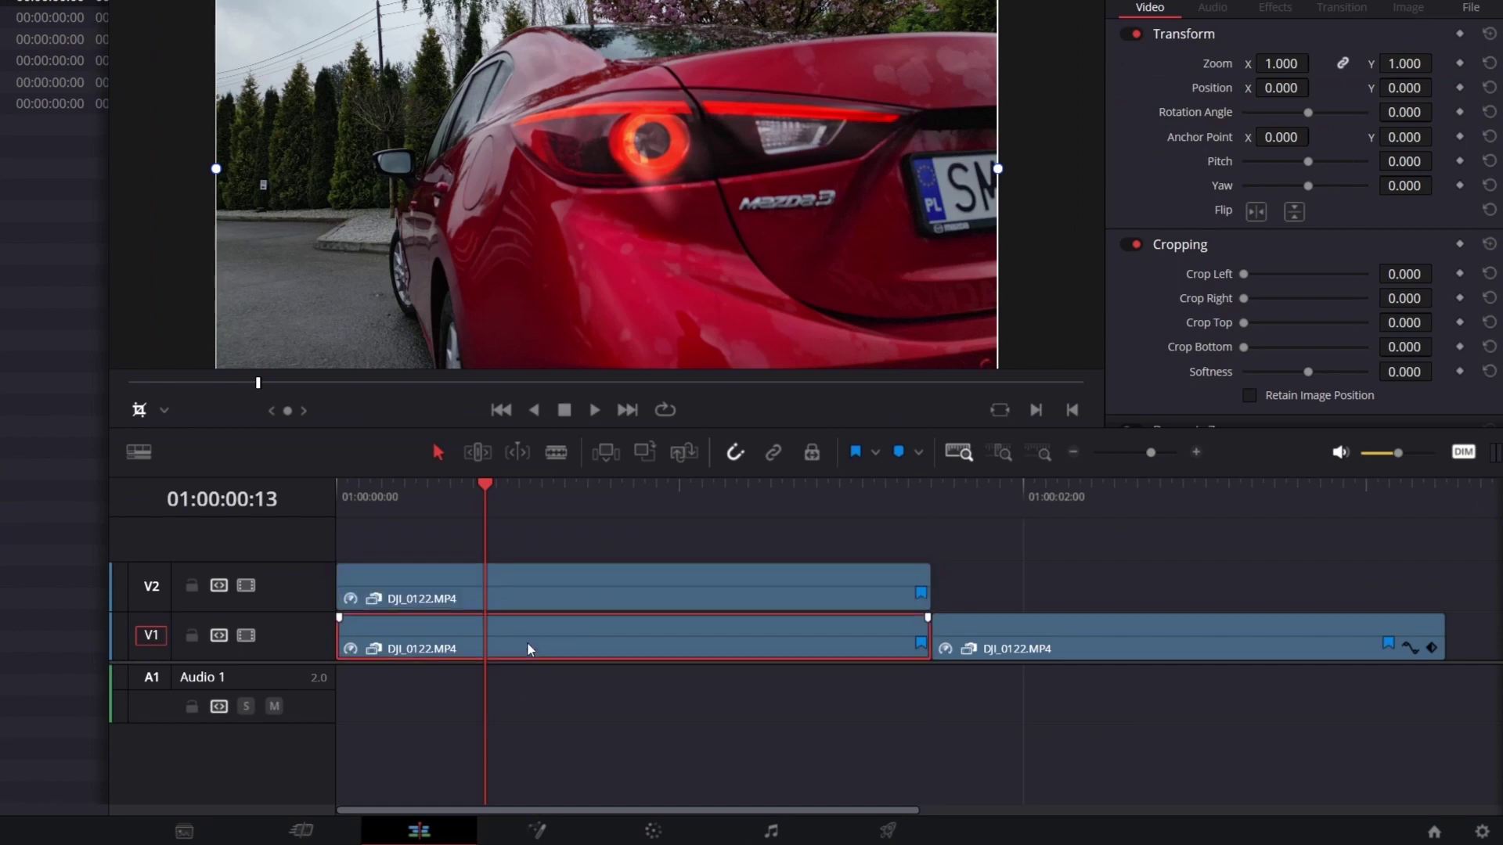
On the Color page, select the V2 copy of the clip and disable its taillight and Light Rays nodes.
left_click(655, 832)
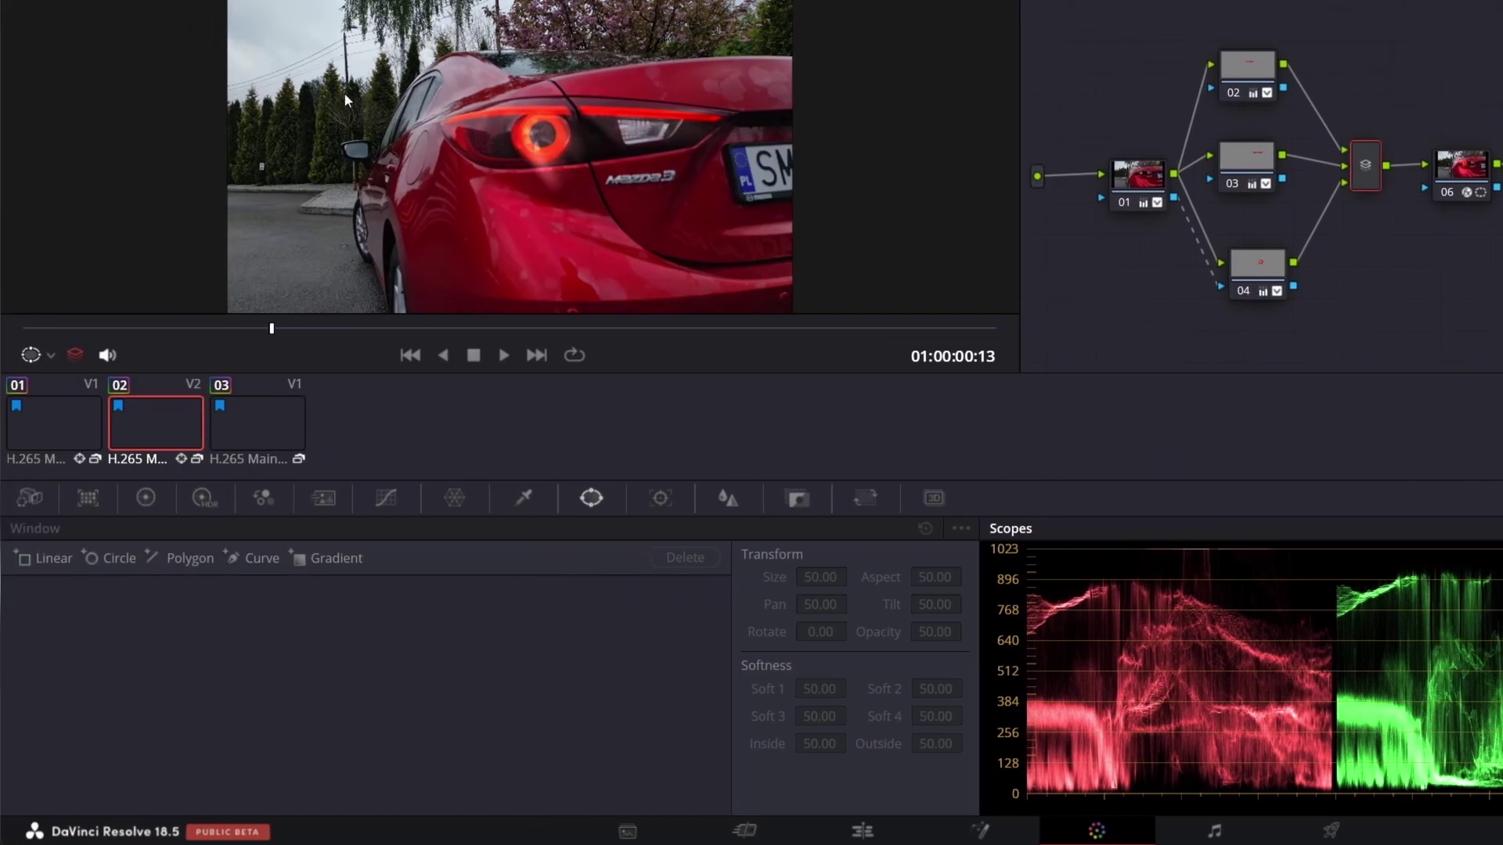
left_click(78, 430)
left_click(131, 426)
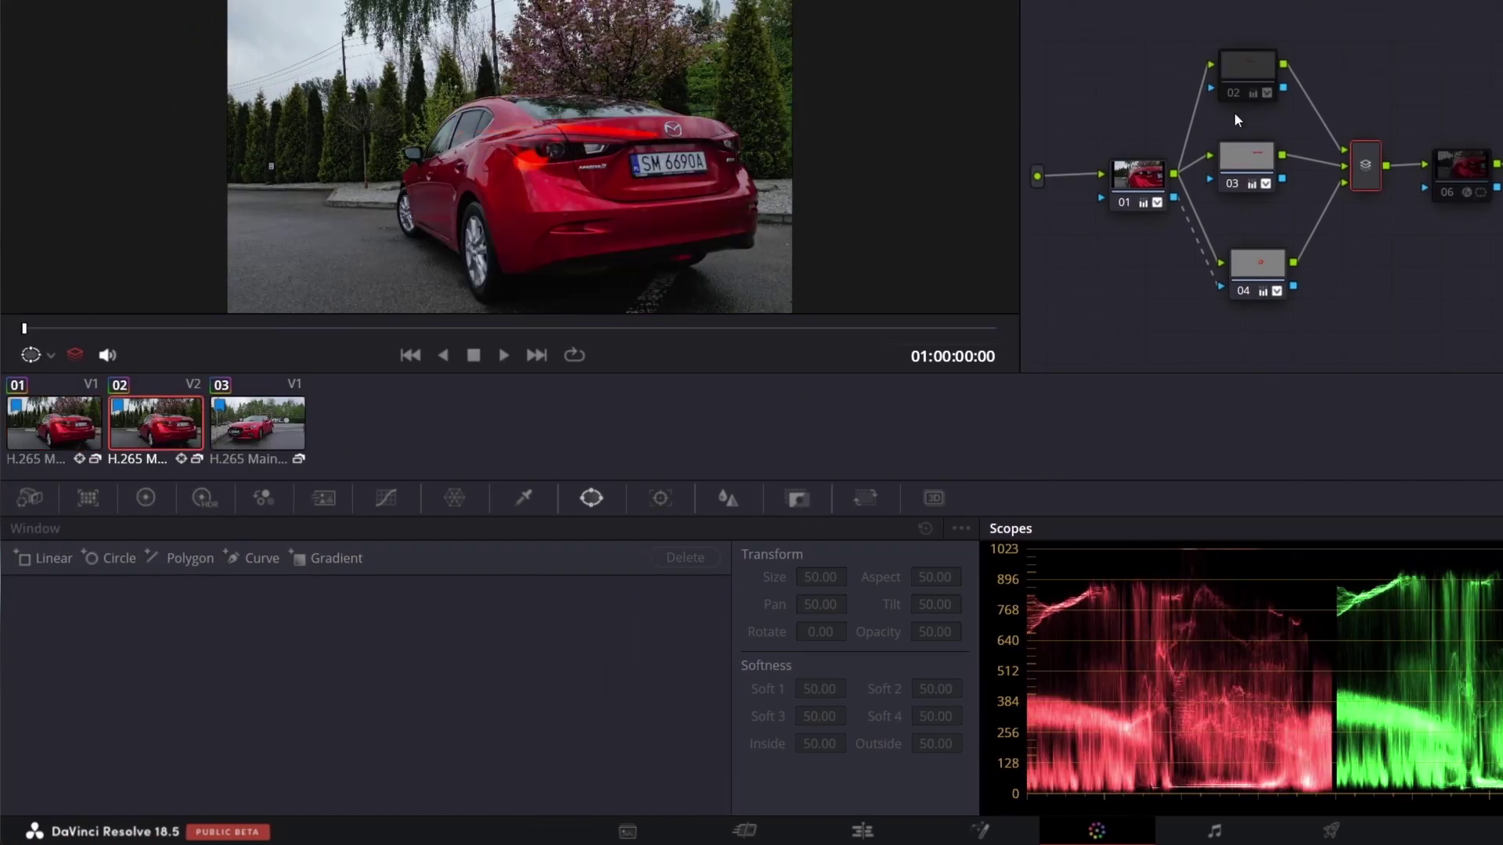
On the Edit page, swap the two stacked clips between V1 and V2, using V3 as temporary space.
left_click(862, 830)
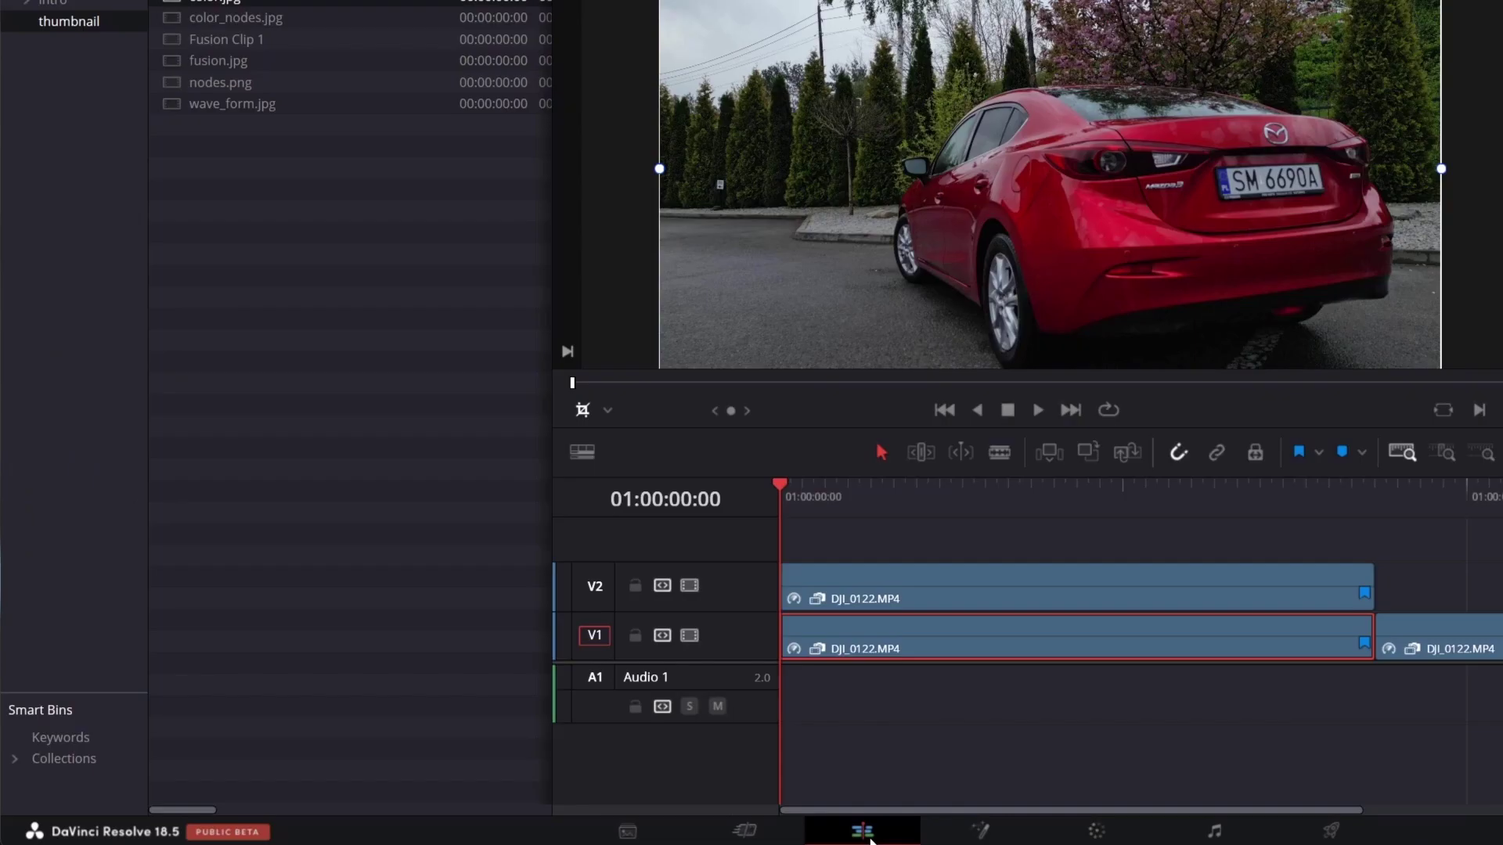
left_click_drag(969, 636, 953, 550)
left_click_drag(950, 604, 953, 650)
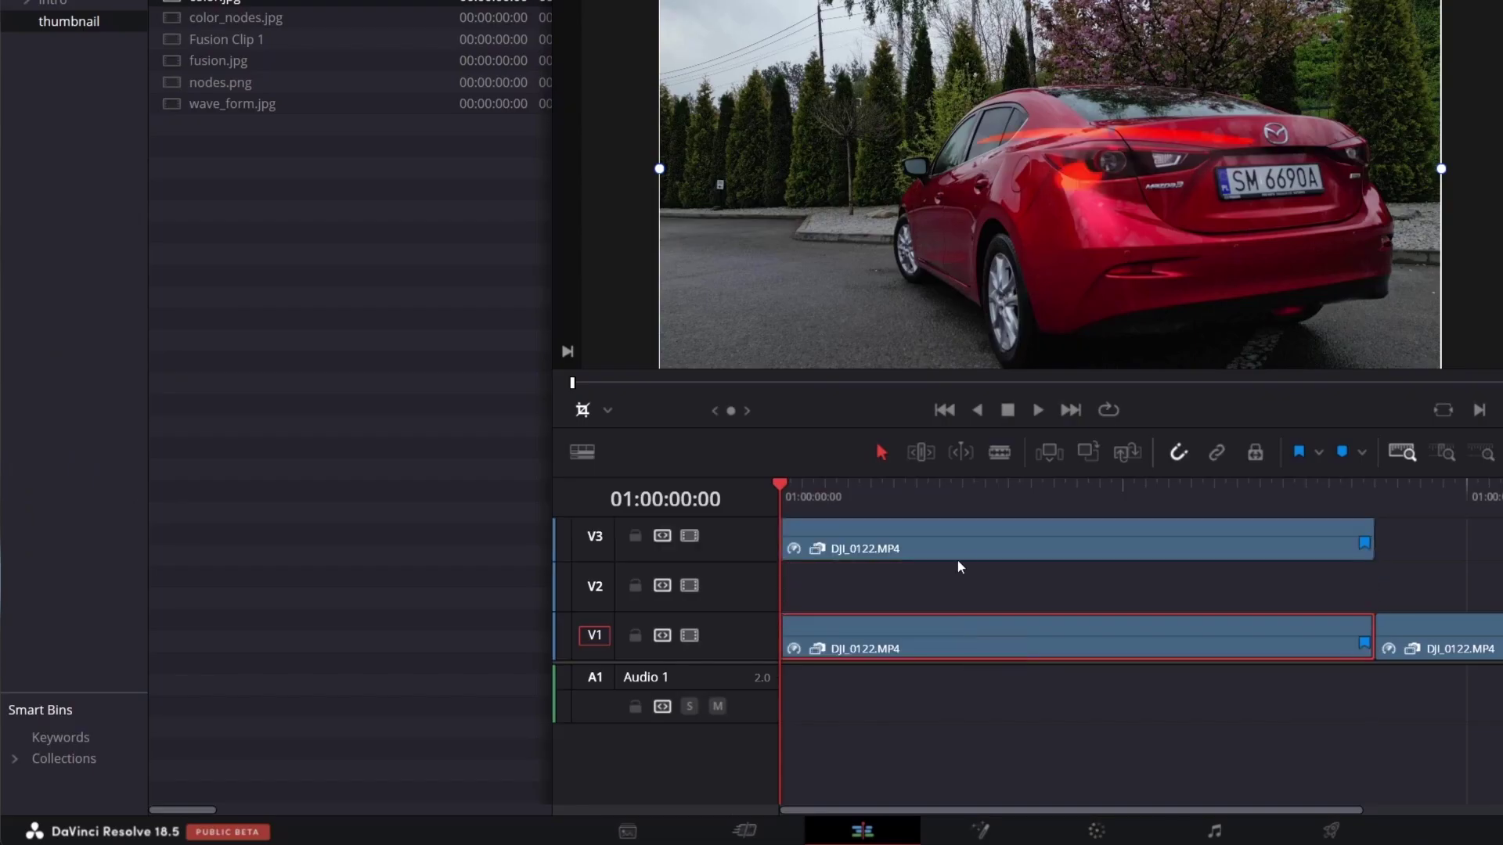
left_click_drag(956, 548, 954, 587)
Trim the V2 clip's start so it begins a few frames after the V1 clip, and play back the lights-on moment.
left_click_drag(952, 490, 894, 490)
left_click_drag(782, 586, 894, 586)
left_click(815, 485)
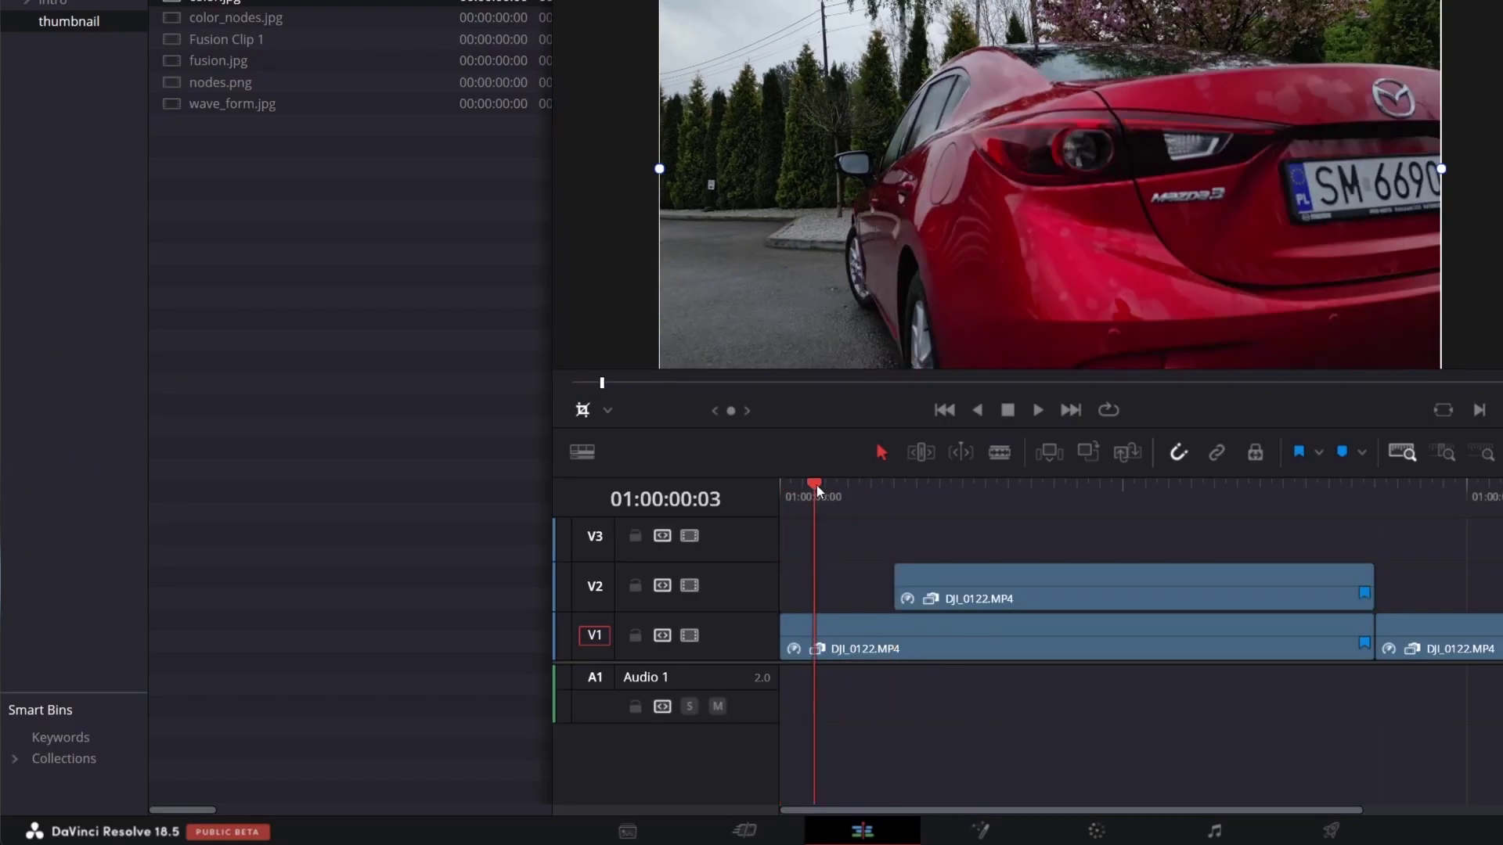
key("space")
left_click(815, 486)
At 01:00:02:11, open the second V1 clip on the Color page and add a parallel node branch after node 01.
left_click_drag(1057, 488, 1152, 526)
left_click(1159, 642)
left_click(650, 831)
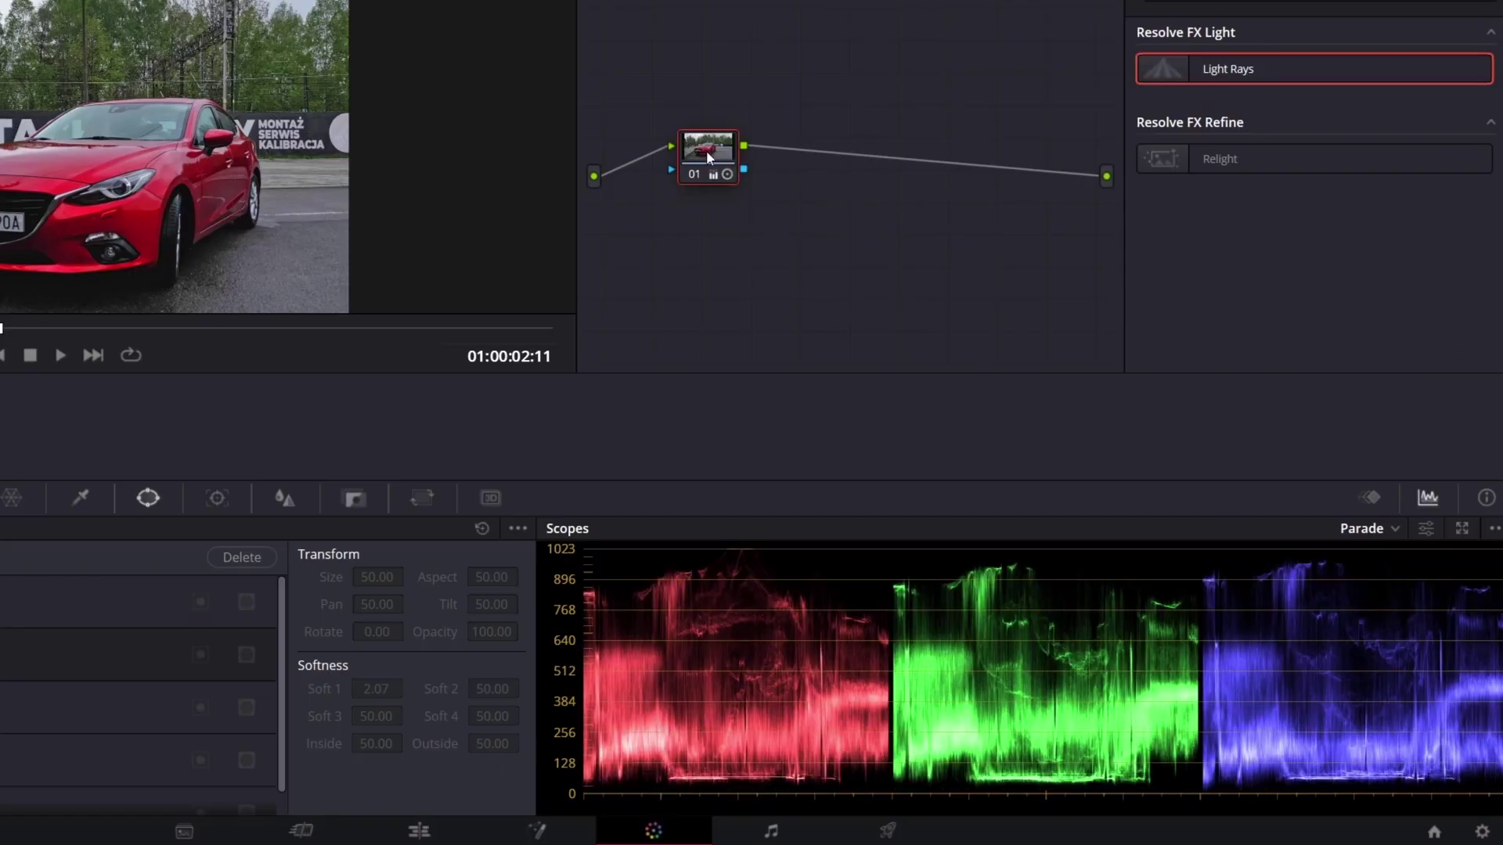
key("alt+p")
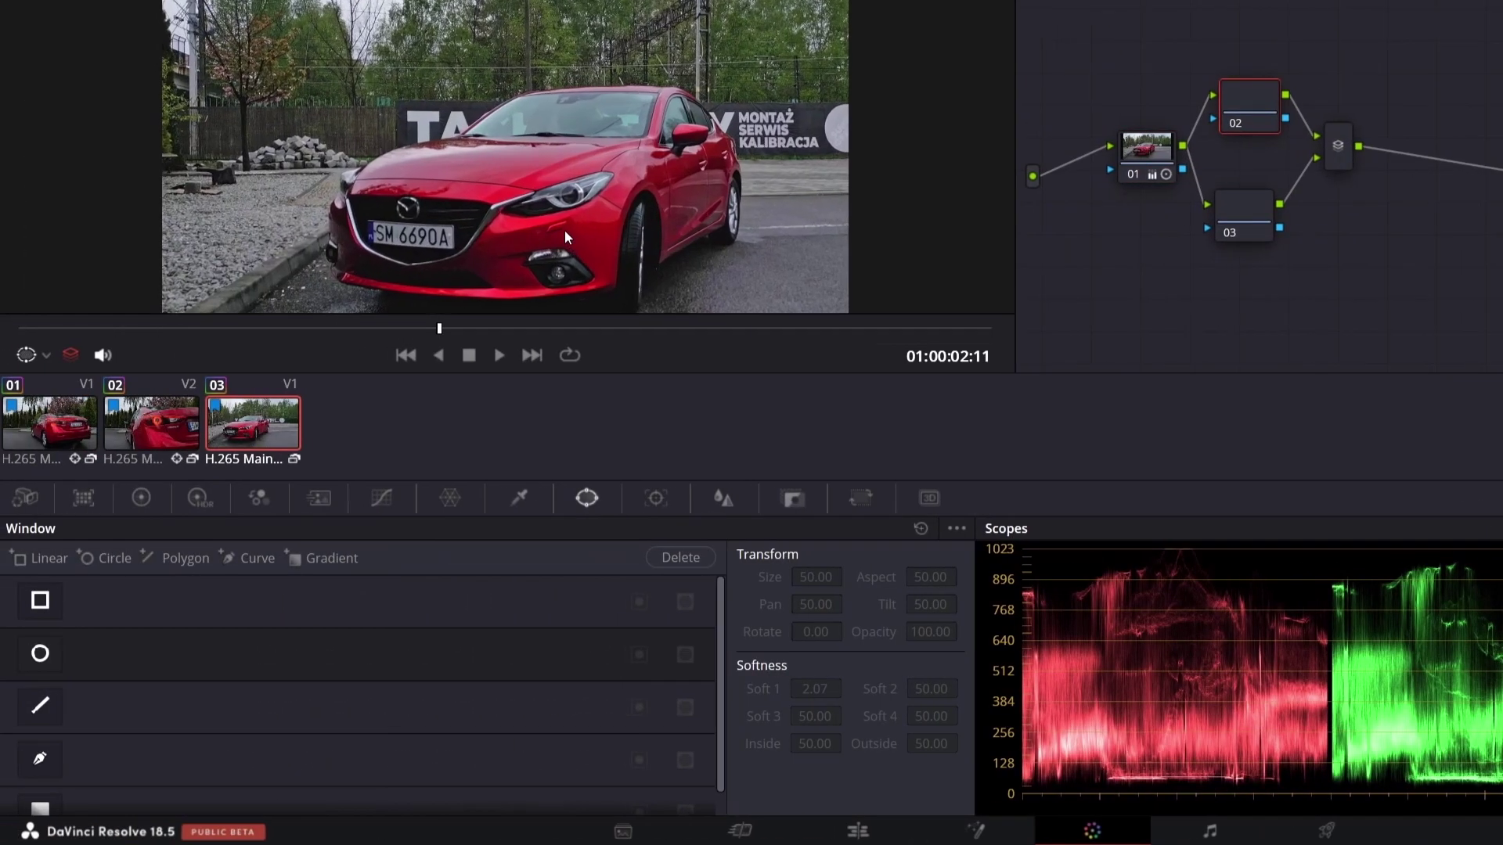
On node 02, fit a circular window of size 3.14 and softness 3.47 over the near headlight's lens, and track it both ways.
left_click(40, 653)
left_click_drag(815, 689, 847, 689)
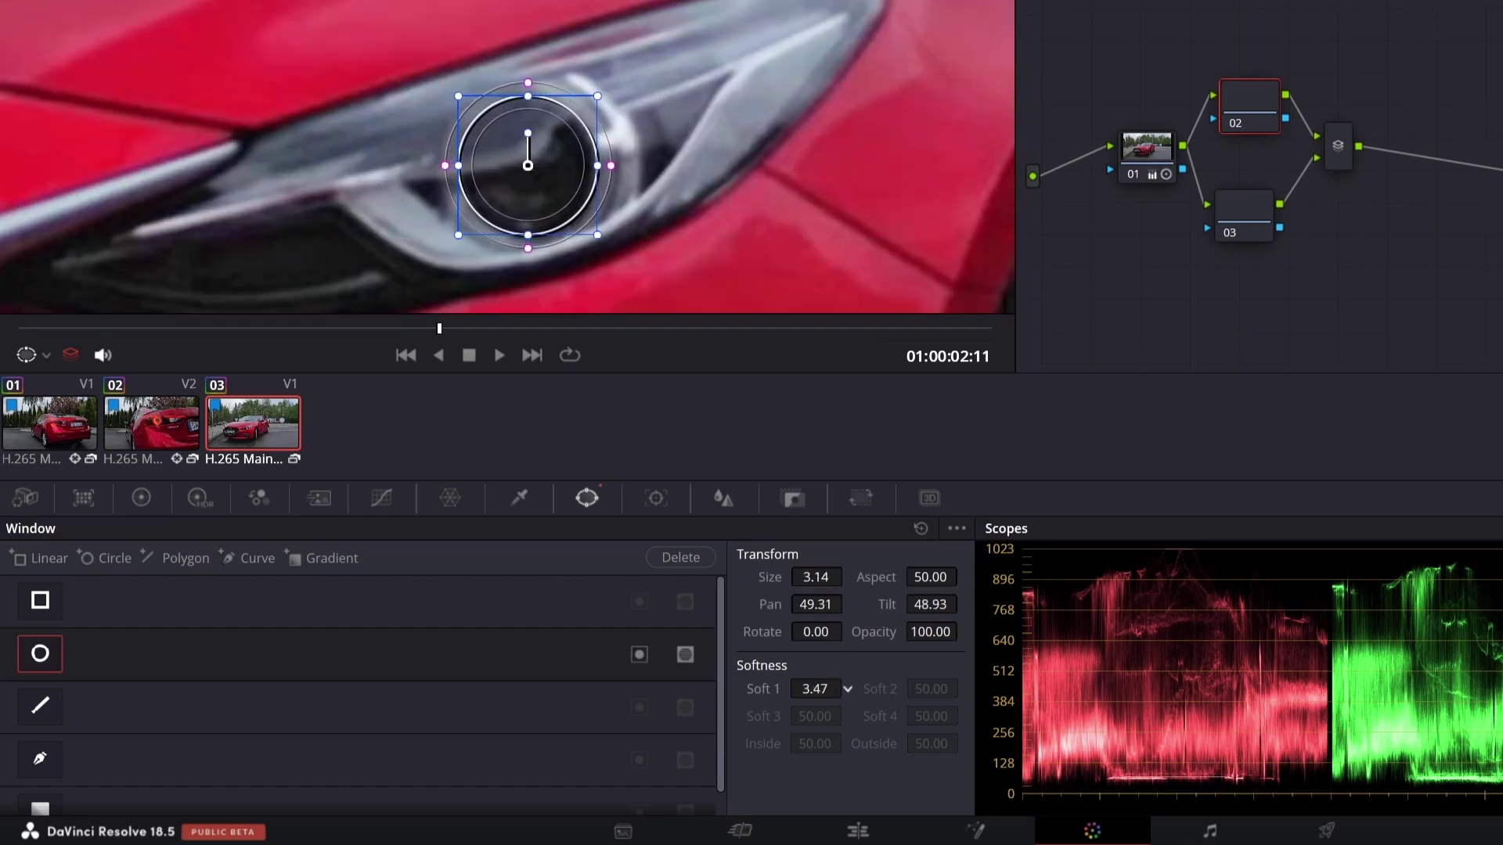
left_click(655, 498)
left_click(102, 561)
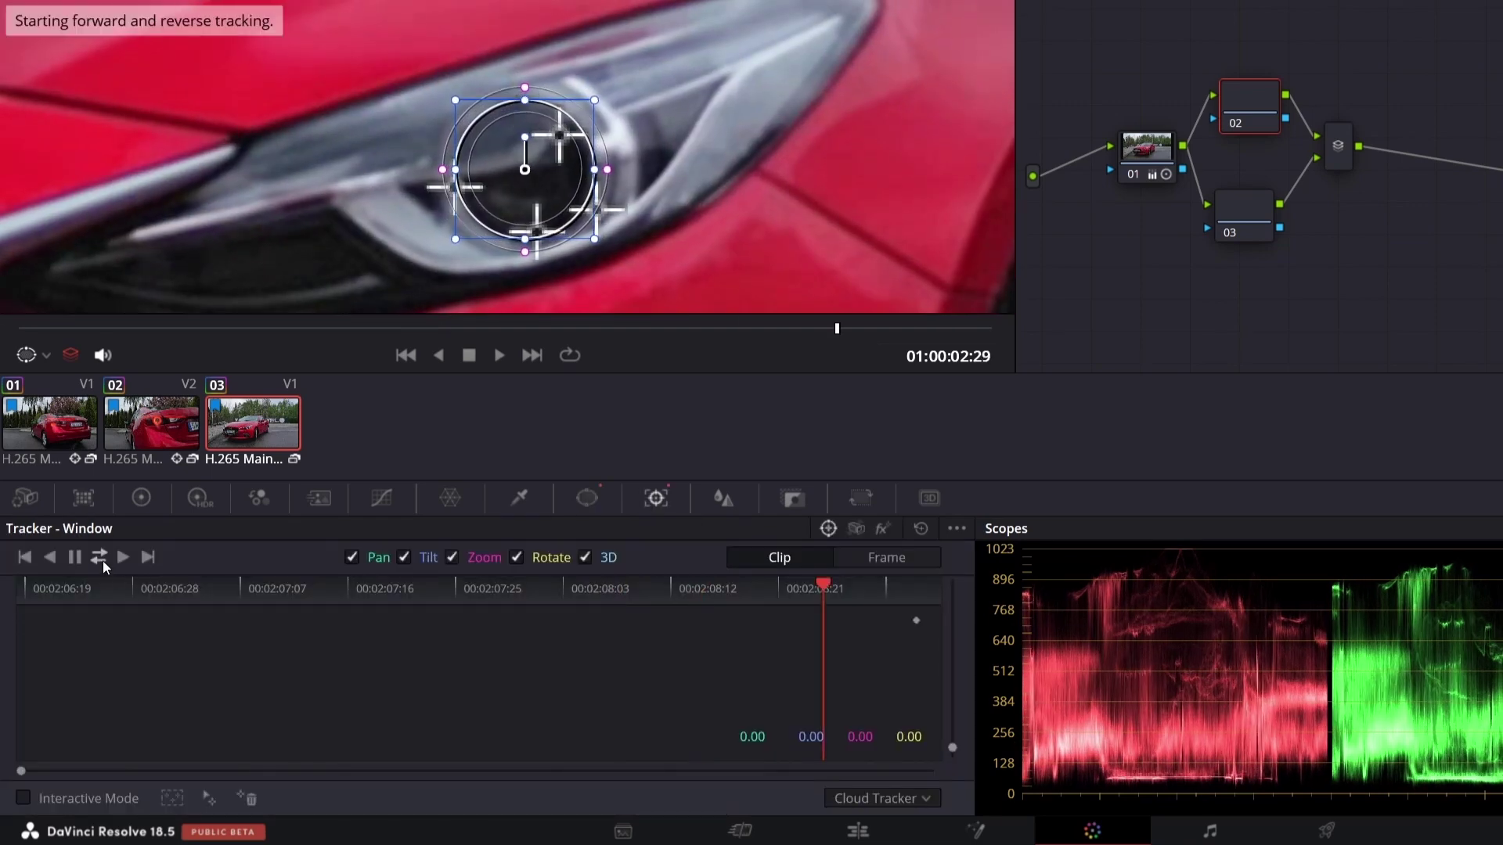
Brighten the masked headlight lens with Offset 225 and master Gain 5.67.
left_click(145, 504)
left_click_drag(814, 759, 908, 759)
left_click_drag(545, 725, 595, 726)
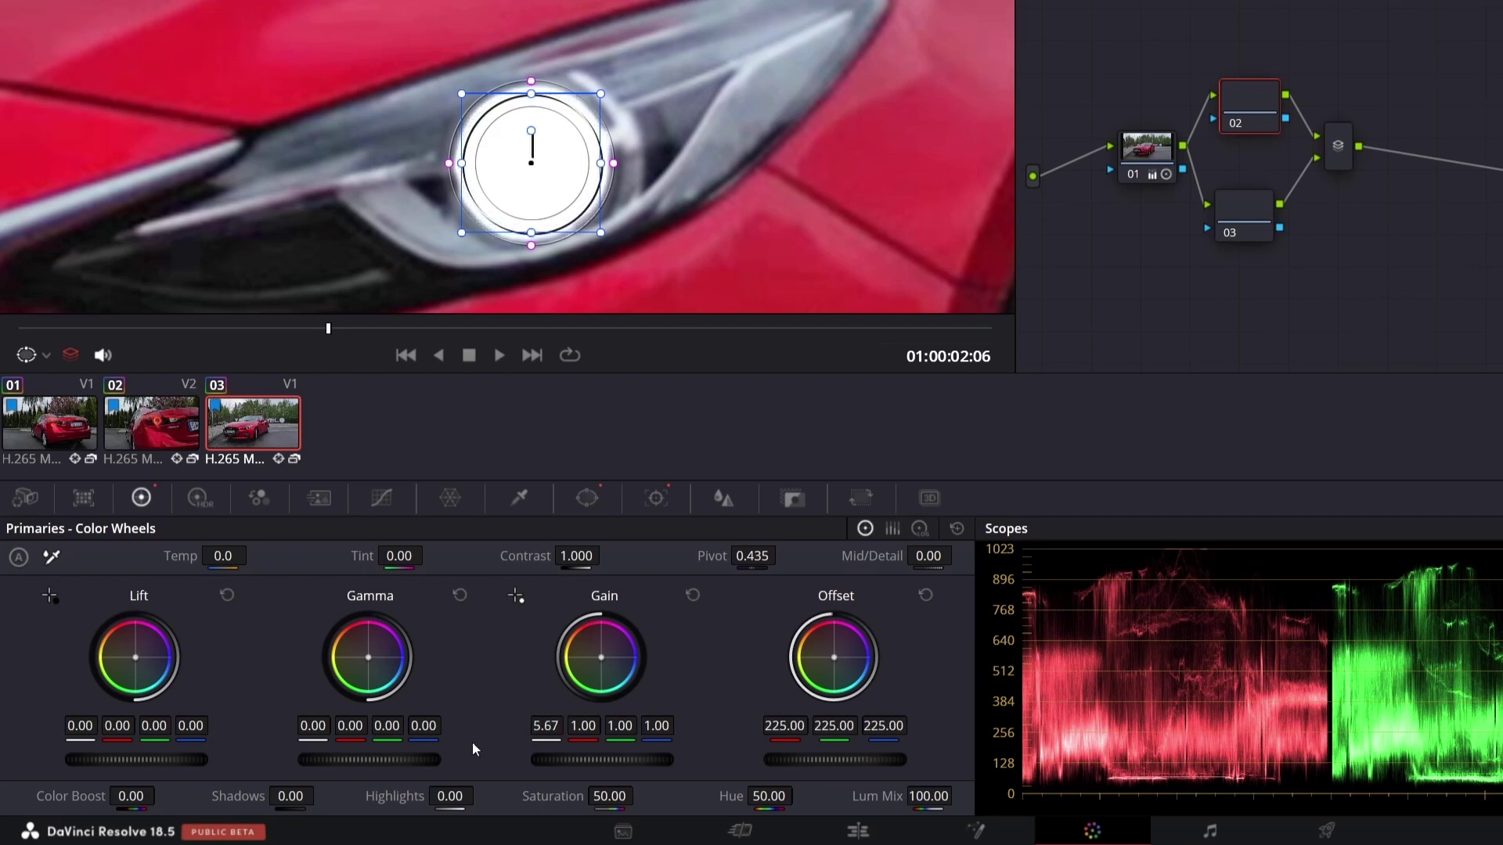
On node 03, draw a curve window around the far headlight with Outside softness 0.86 and strongly raise the node's Offset.
left_click(1165, 177)
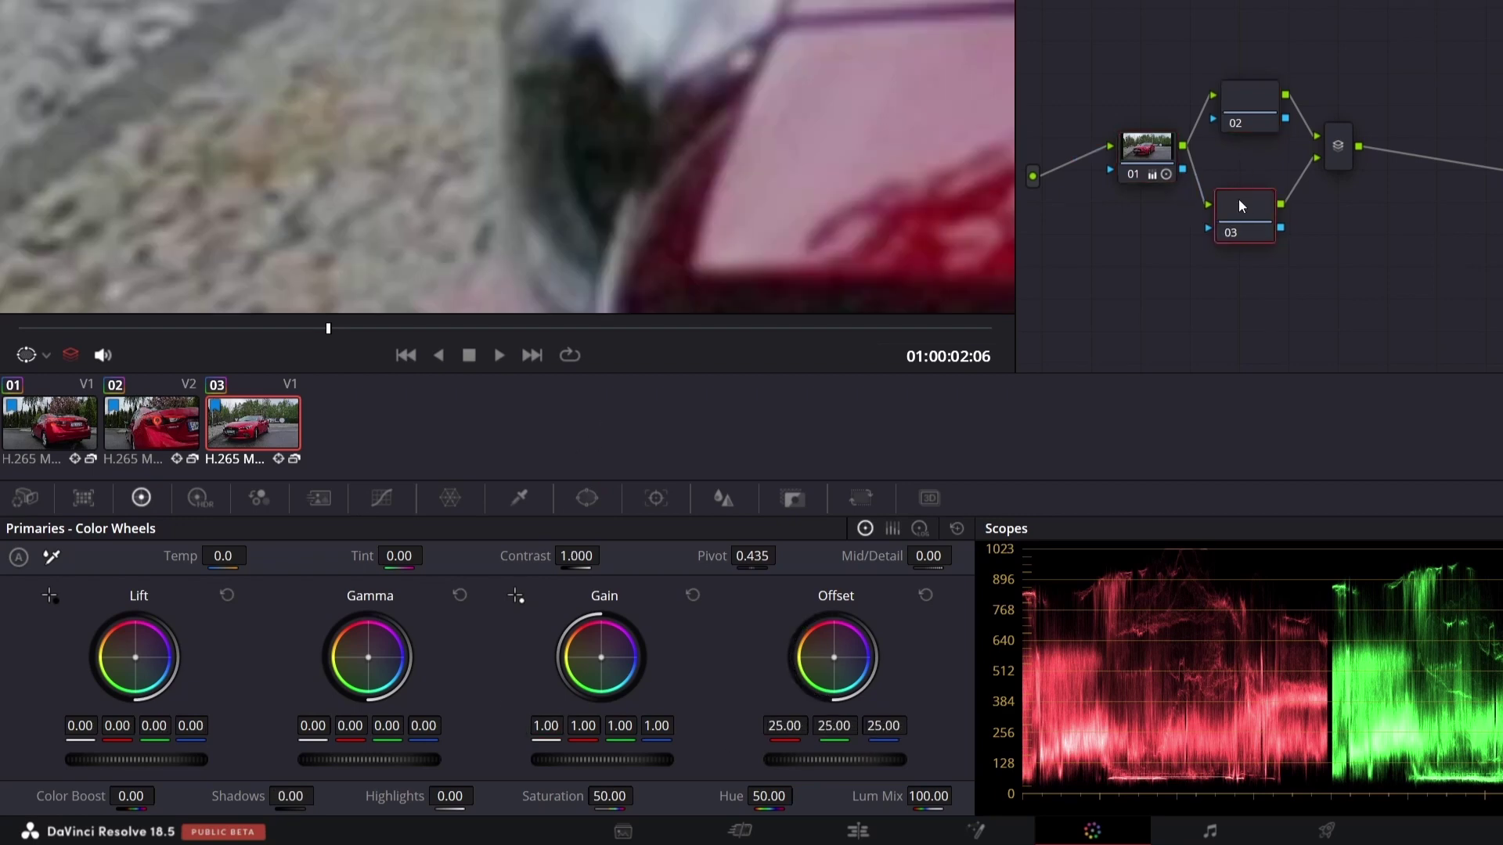
left_click_drag(1238, 199, 1250, 199)
left_click(586, 498)
left_click(598, 233)
left_click(562, 189)
left_click(550, 133)
left_click(558, 79)
left_click(569, 56)
left_click(597, 234)
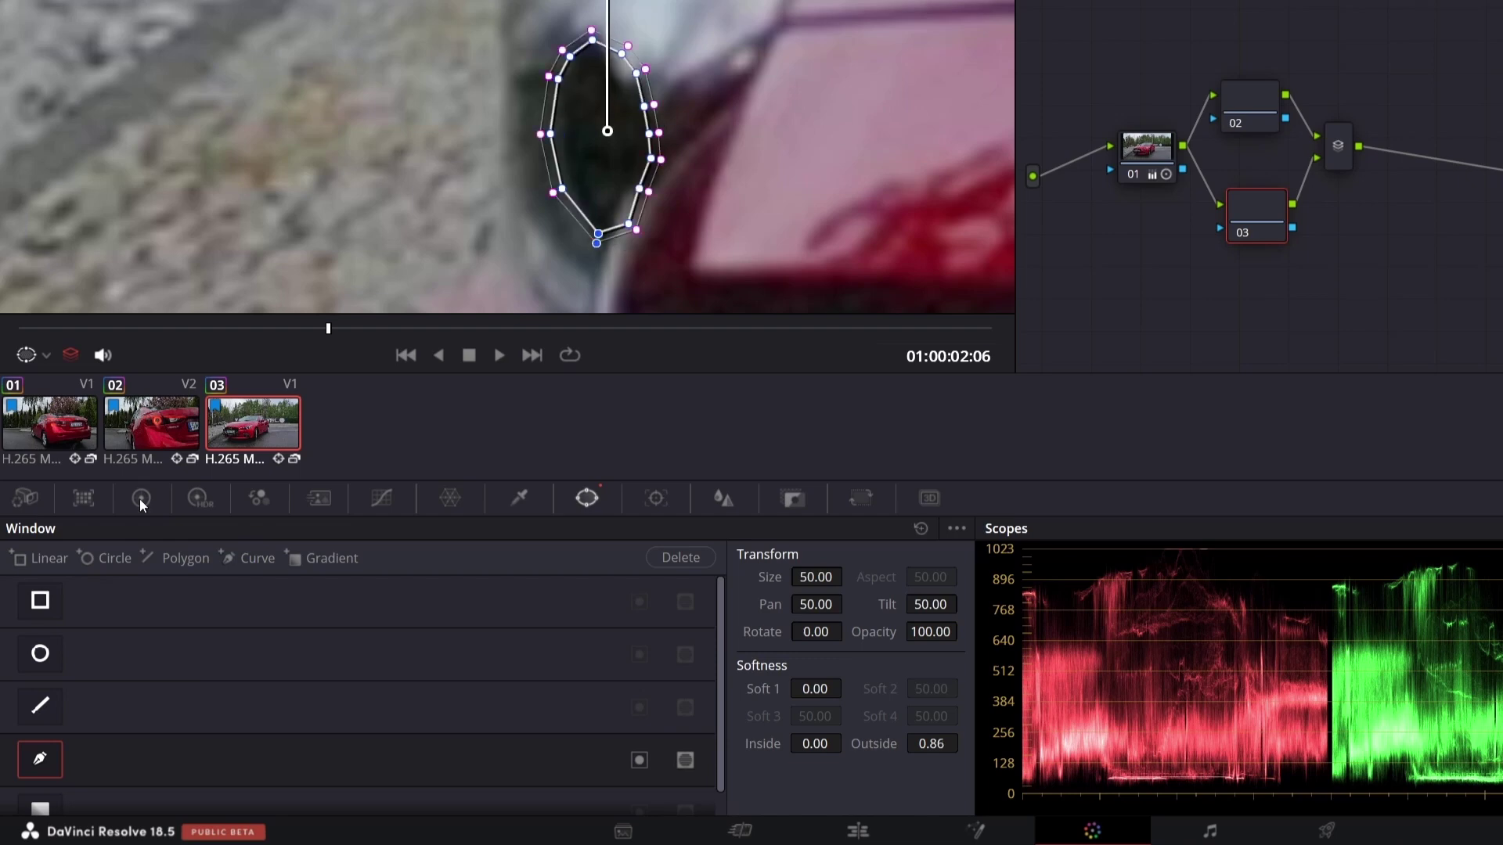
left_click(141, 497)
left_click_drag(835, 759, 1066, 813)
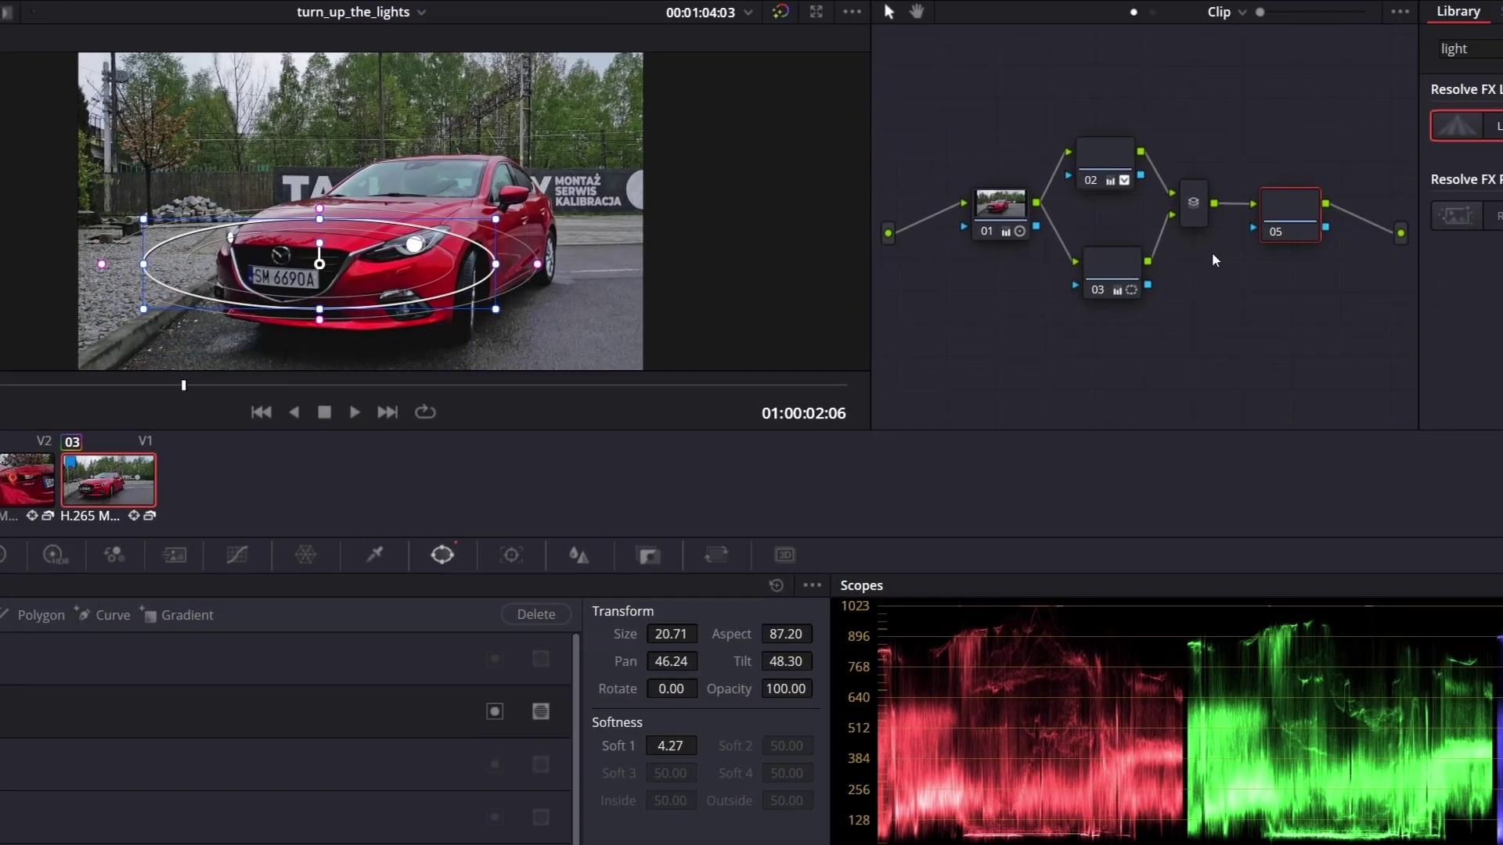